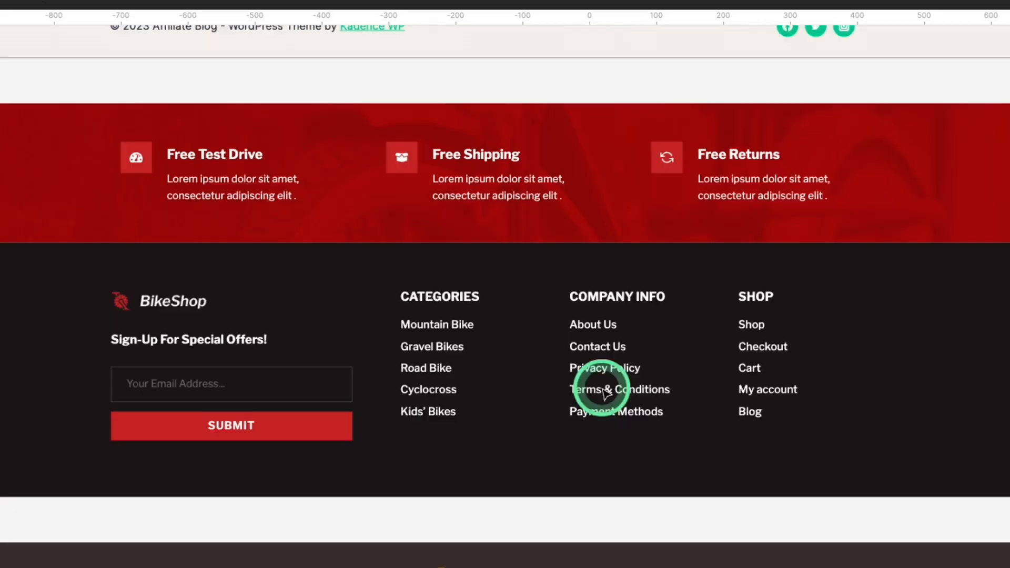
scroll(591, 451, "up", 3)
scroll(877, 230, "up", 3)
scroll(253, 395, "down", 7)
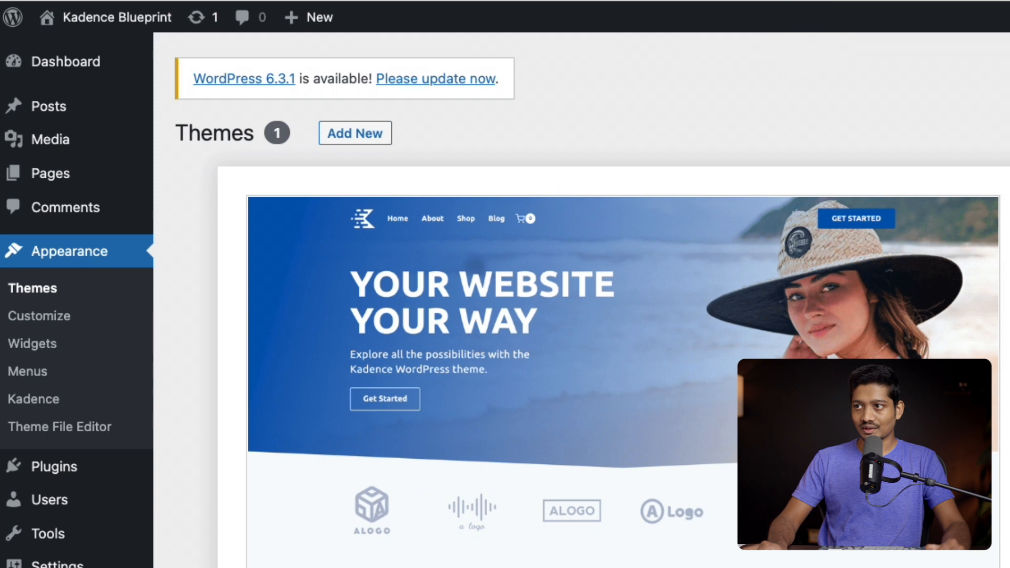
Open the Kadence theme's Footer builder in the site customizer
left_click(424, 64)
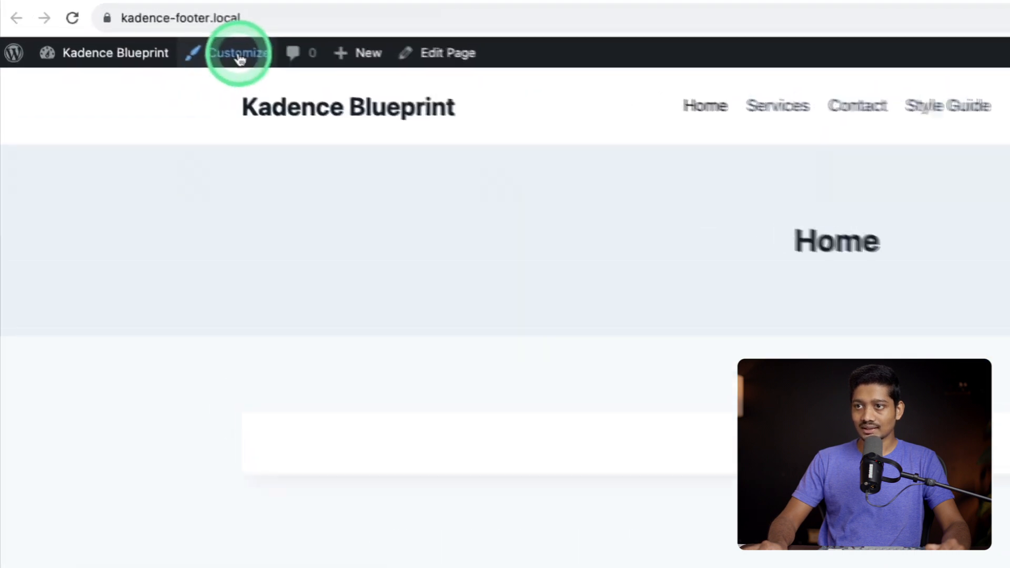
left_click(139, 32)
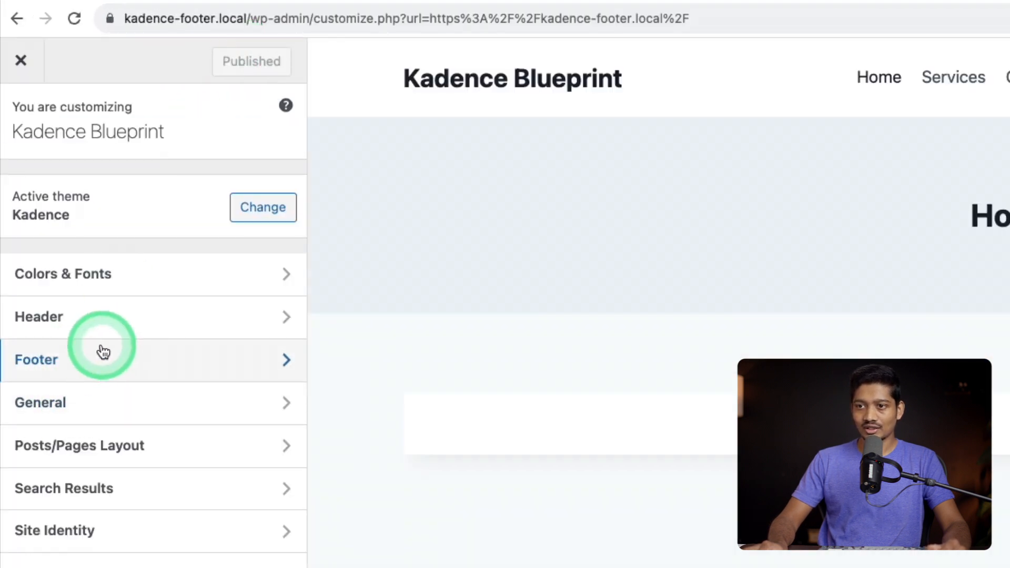
left_click(96, 361)
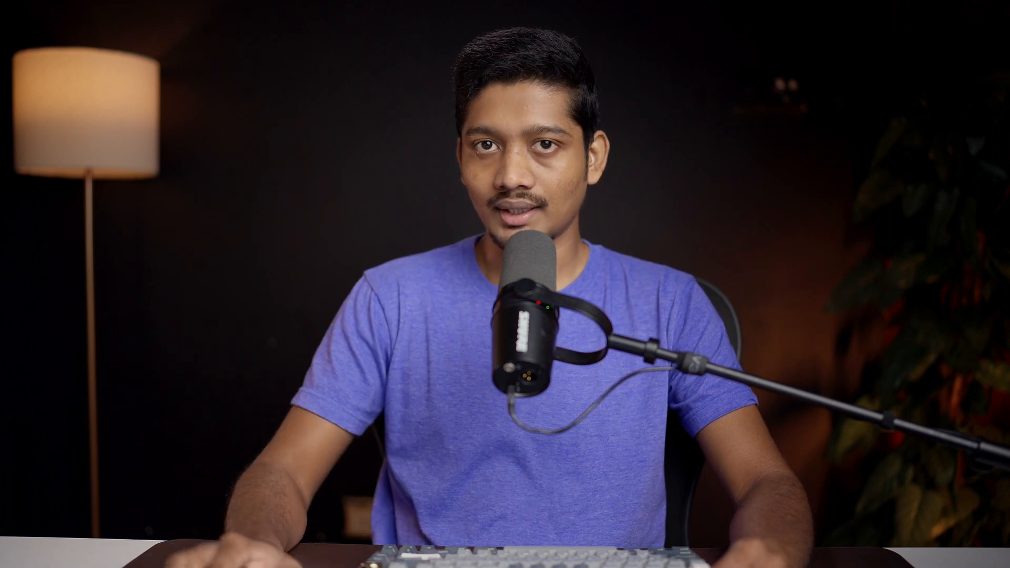
left_click(297, 314)
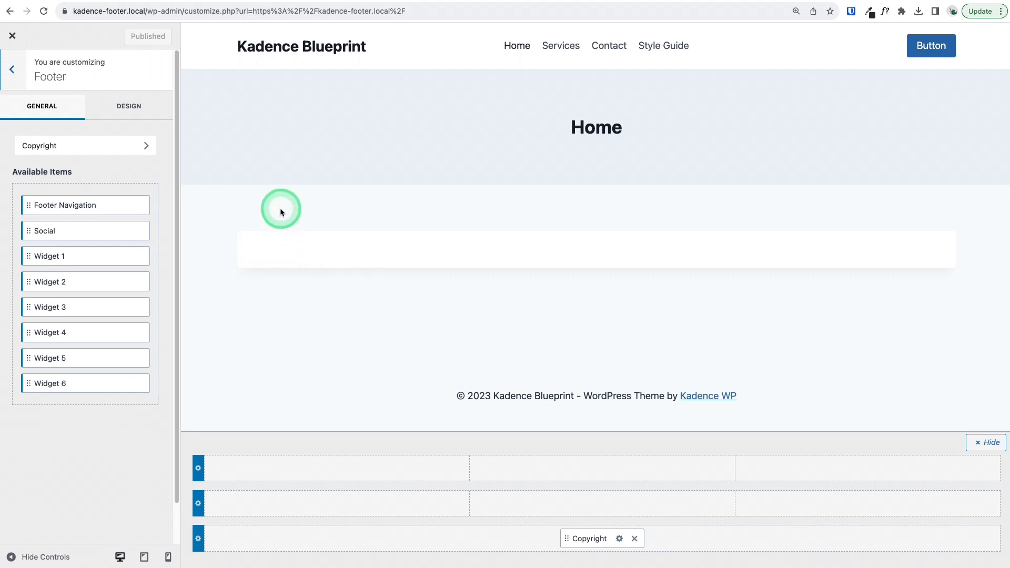
Switch to the Kadence Theme Footer Builder file in Figma and examine the reference footer layouts
left_click(230, 1)
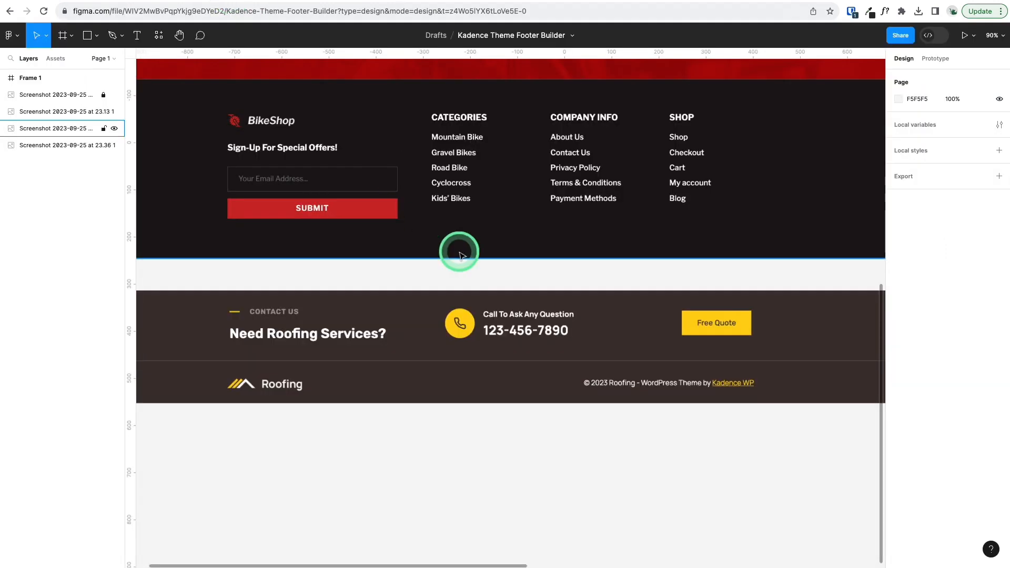
scroll(458, 253, "up", 10)
scroll(461, 256, "up", 2)
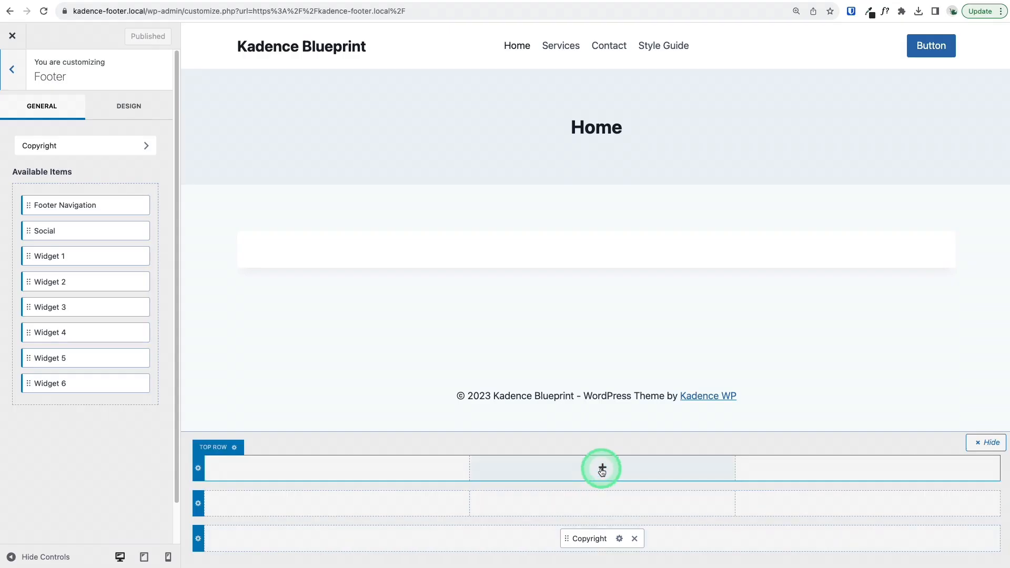
Back in the WordPress customizer, add Widget 1 to the centre column of the footer's top row and open its block editor
left_click(603, 468)
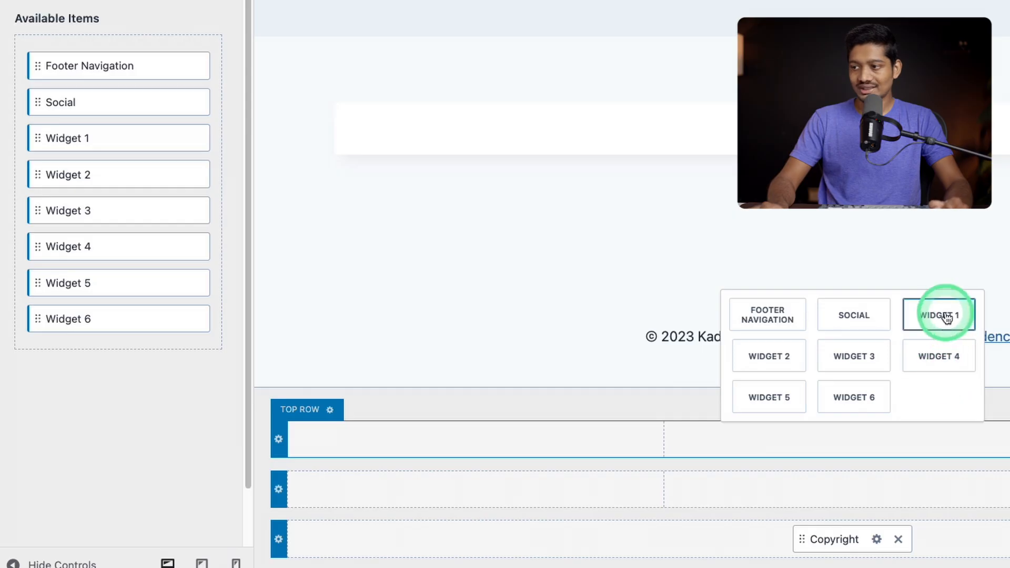
left_click(947, 318)
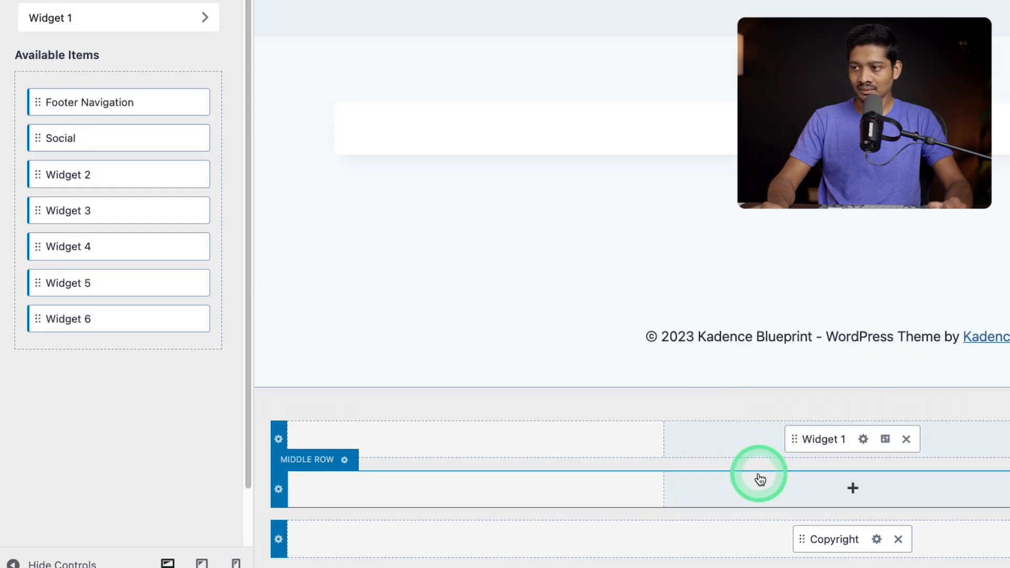
left_click(863, 441)
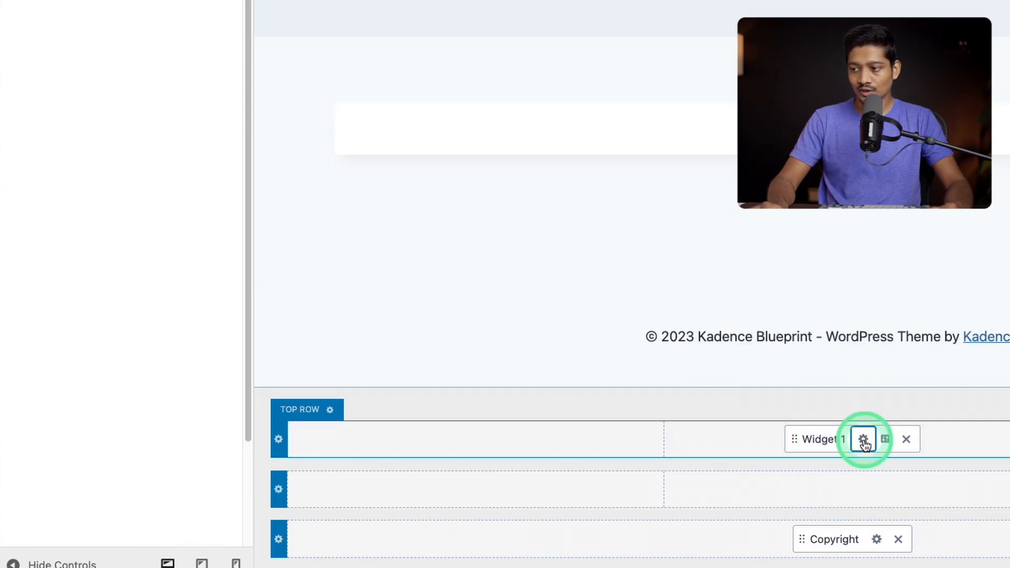
left_click(138, 403)
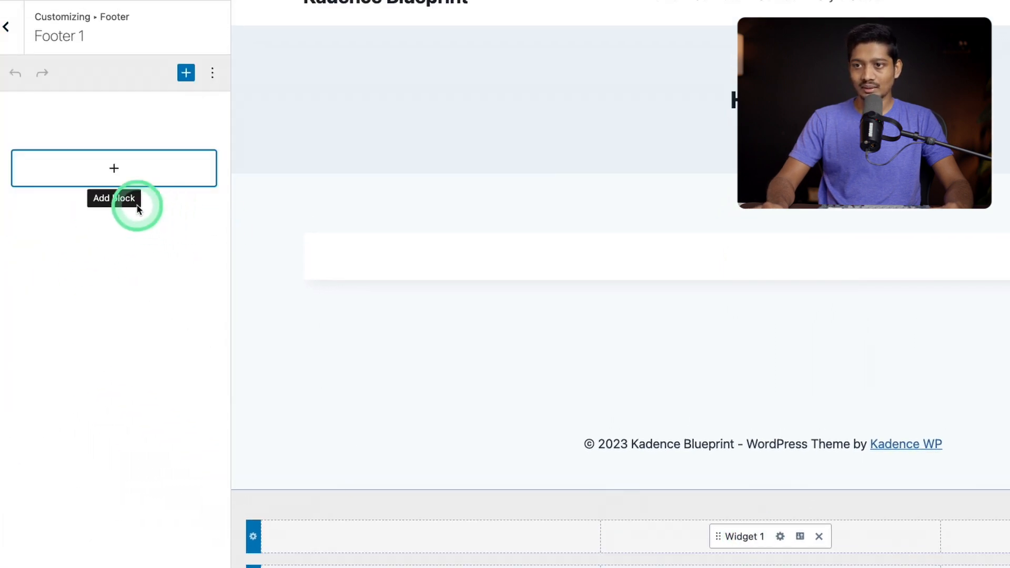
Insert an Image block in the Footer 1 widget area using the meditation logo logo-02.webp from the Media Library
left_click(88, 174)
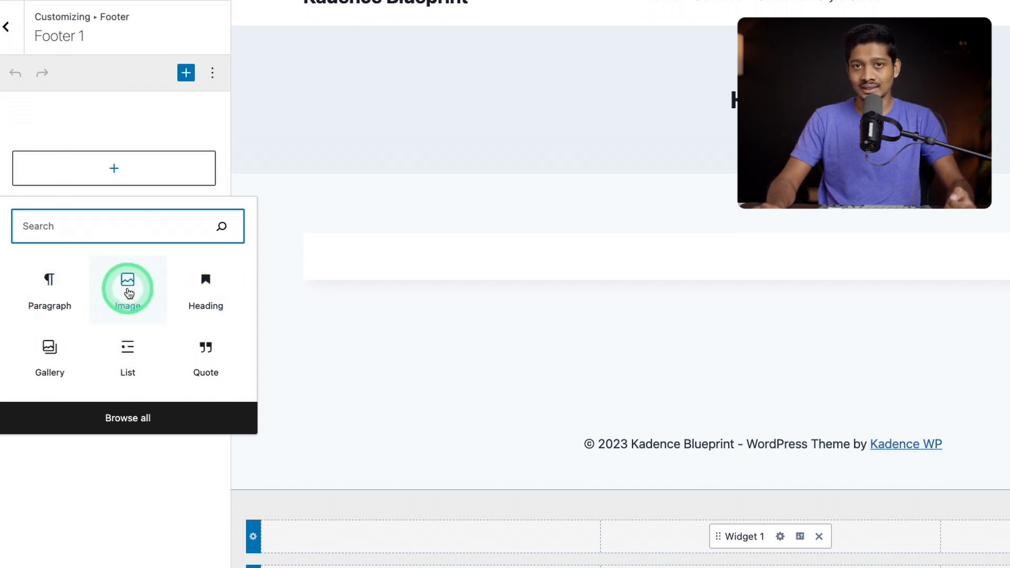
left_click(129, 284)
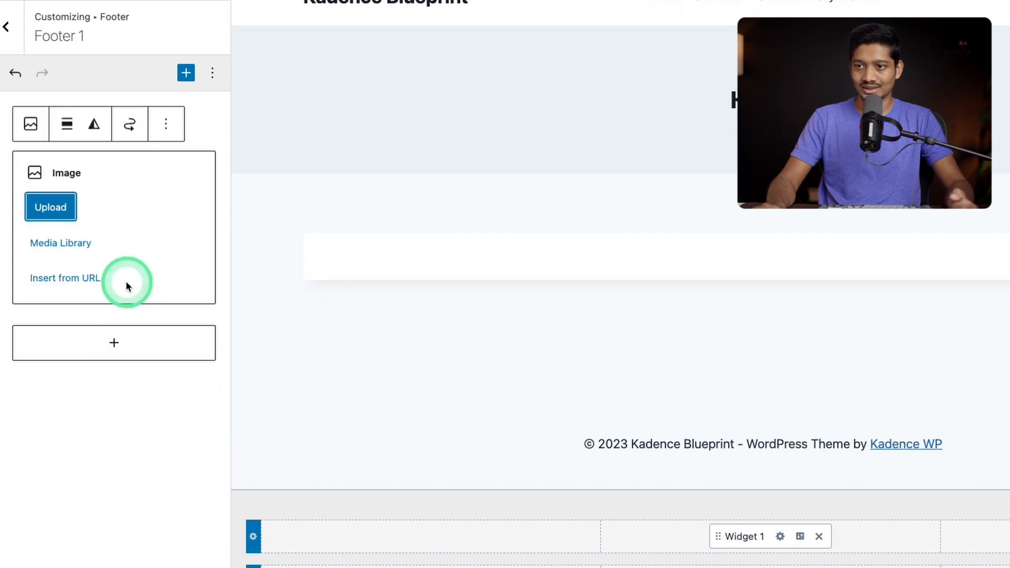
left_click(73, 243)
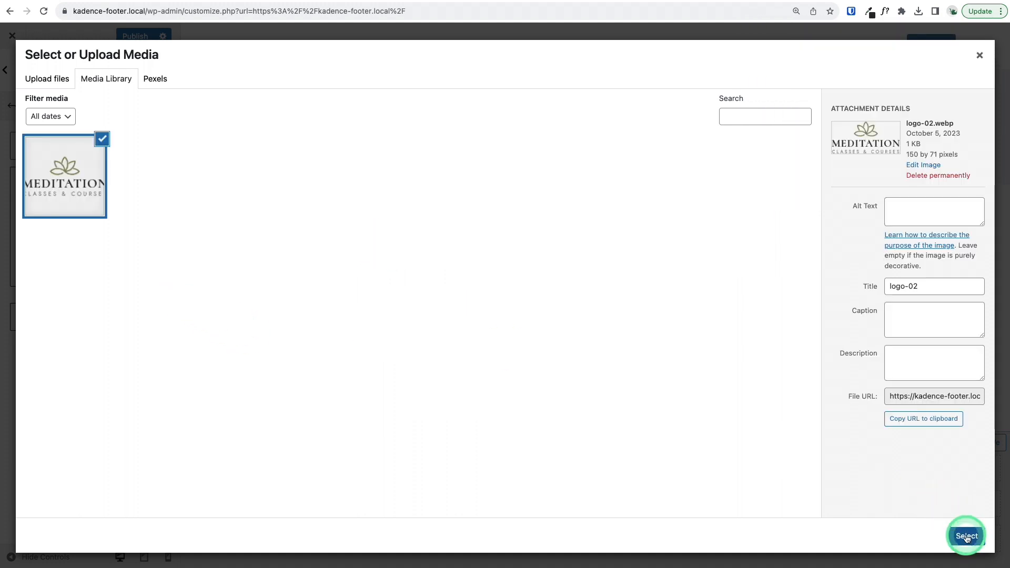
left_click(967, 537)
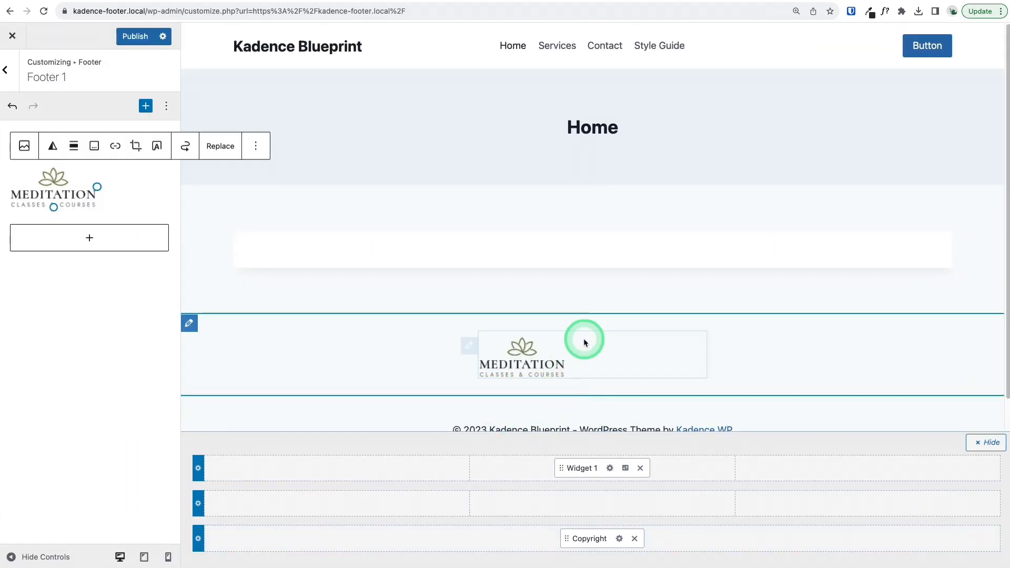
scroll(536, 264, "down", 2)
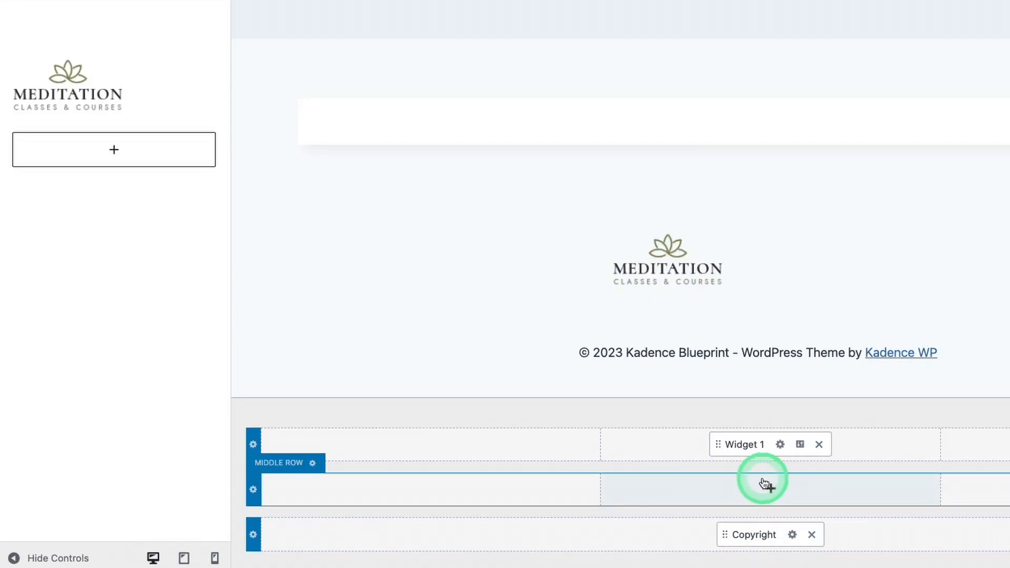
Add Footer Navigation to the centre column of the footer's middle row and open its settings
left_click(764, 483)
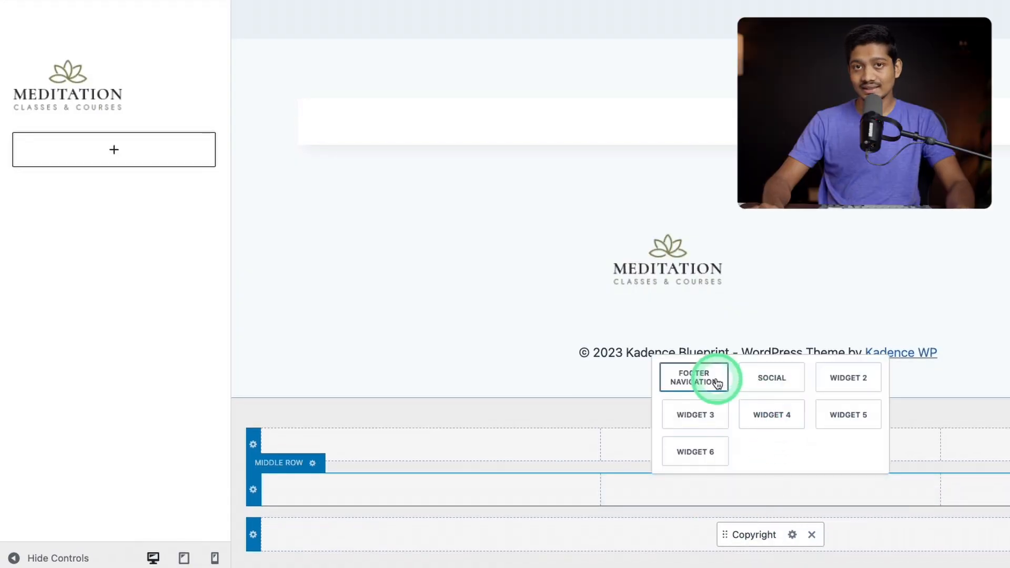
left_click(705, 383)
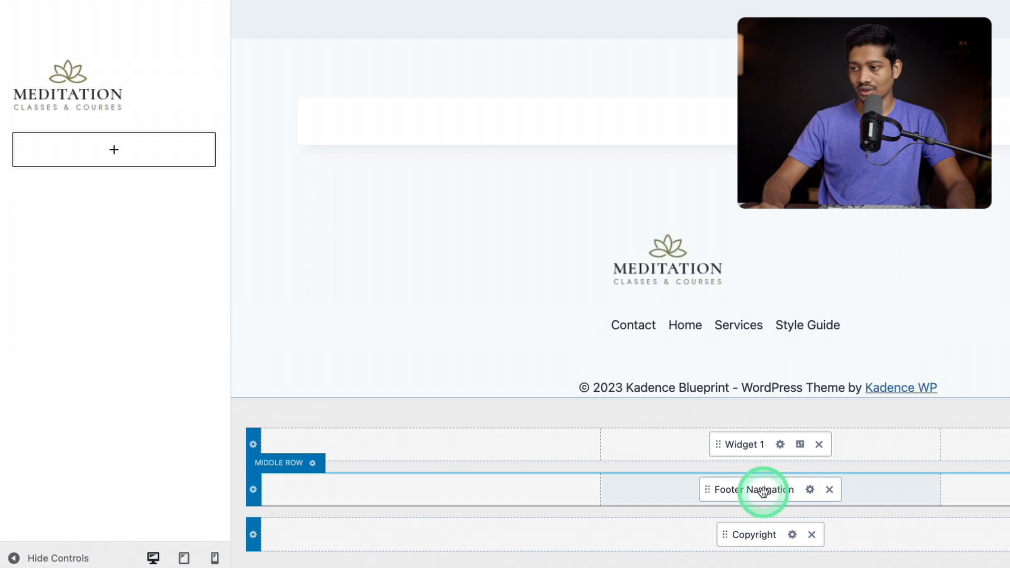
left_click(811, 490)
left_click(167, 135)
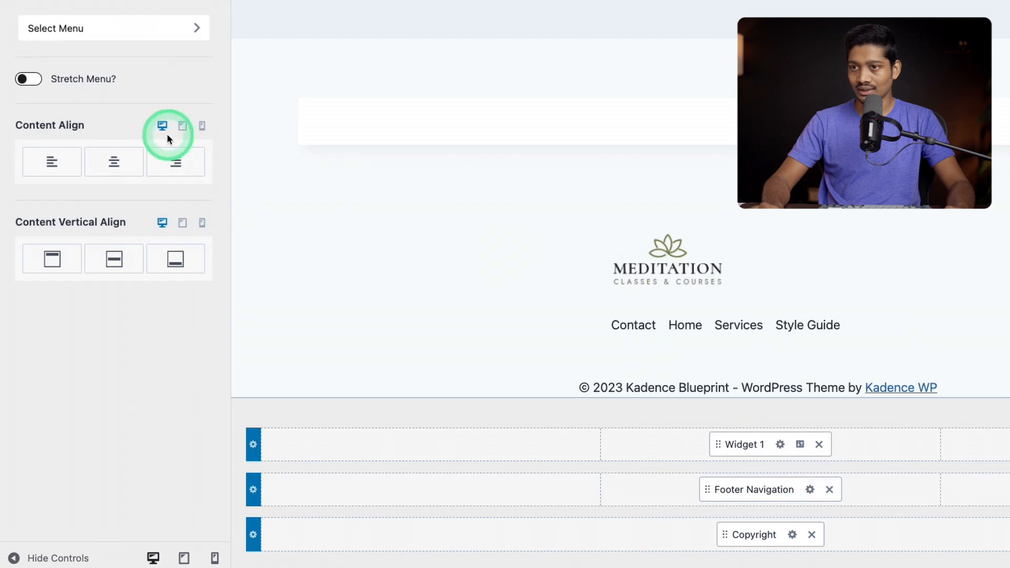
Assign the Primary Menu to the theme's Footer menu location
left_click(51, 26)
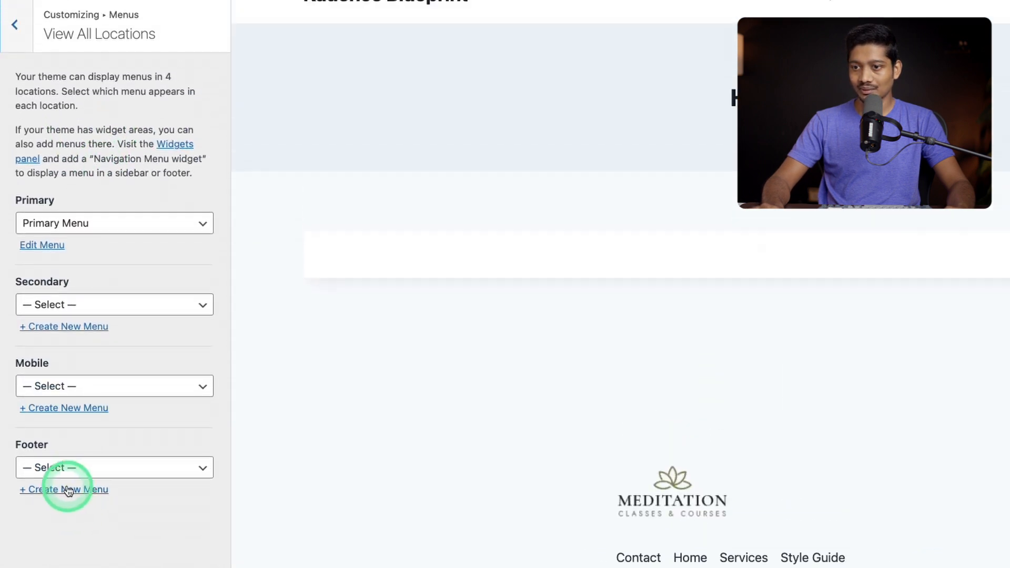
left_click_drag(106, 516, 31, 448)
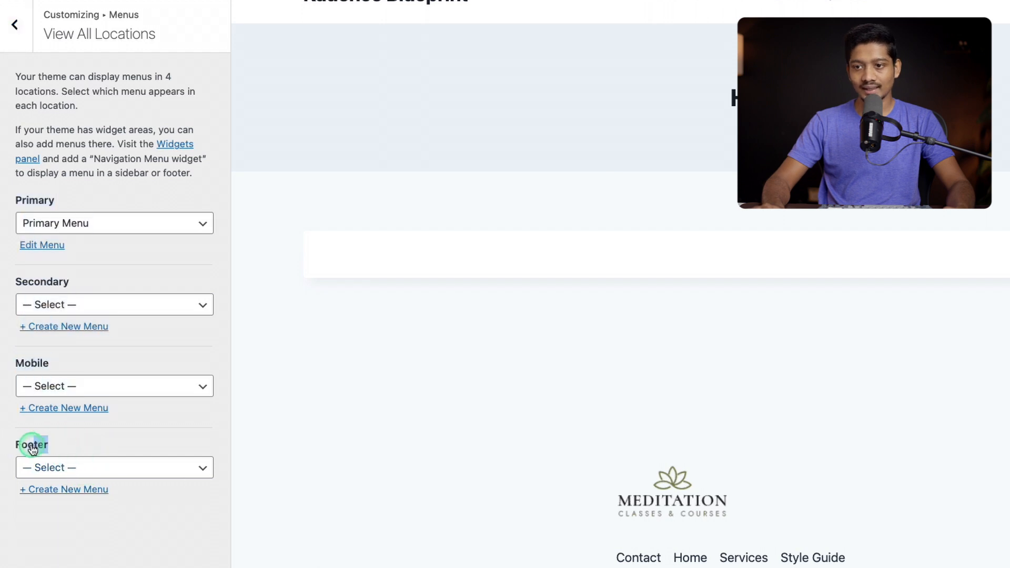
left_click(79, 477)
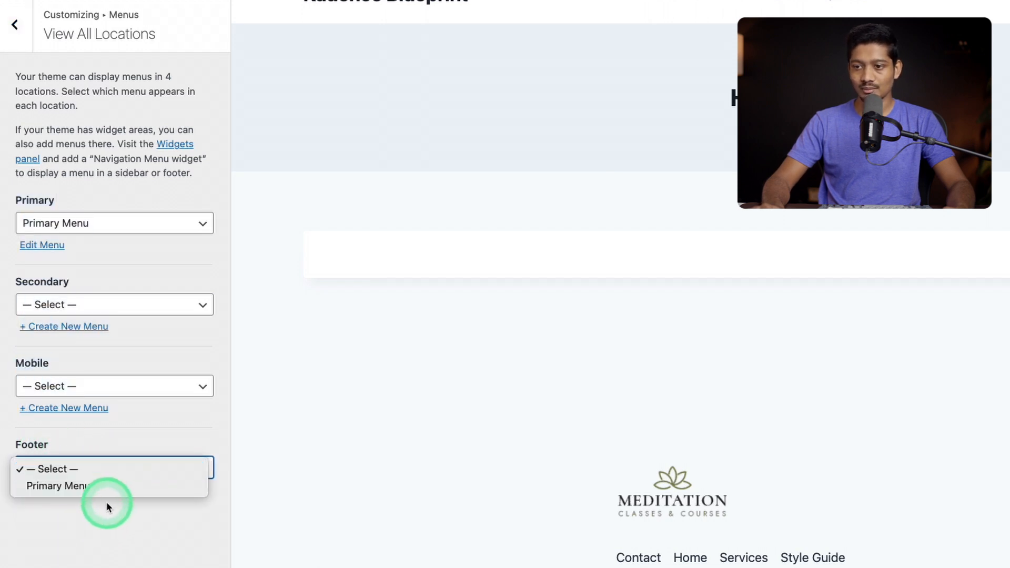
left_click(104, 526)
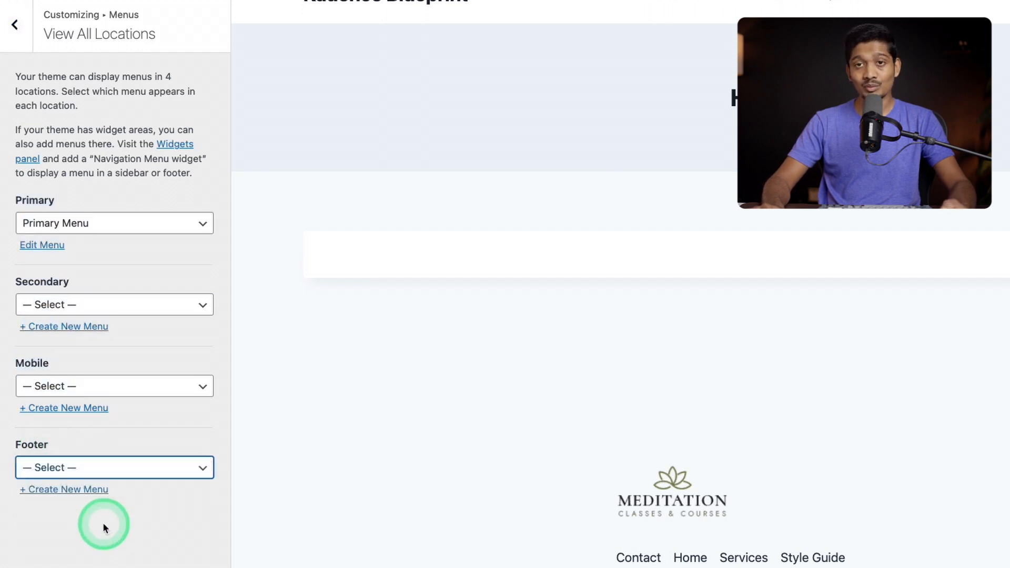
left_click(122, 476)
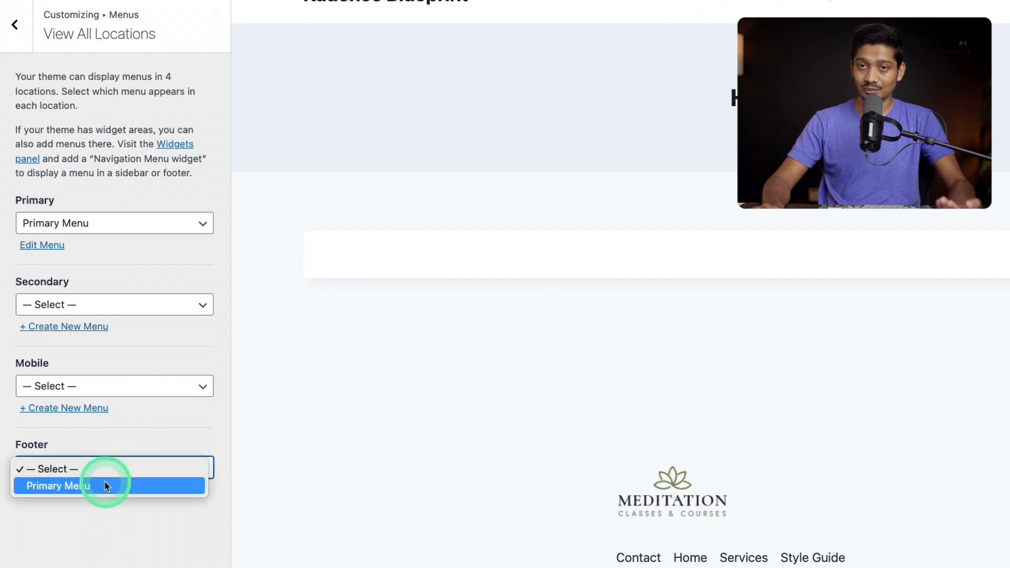
left_click(106, 485)
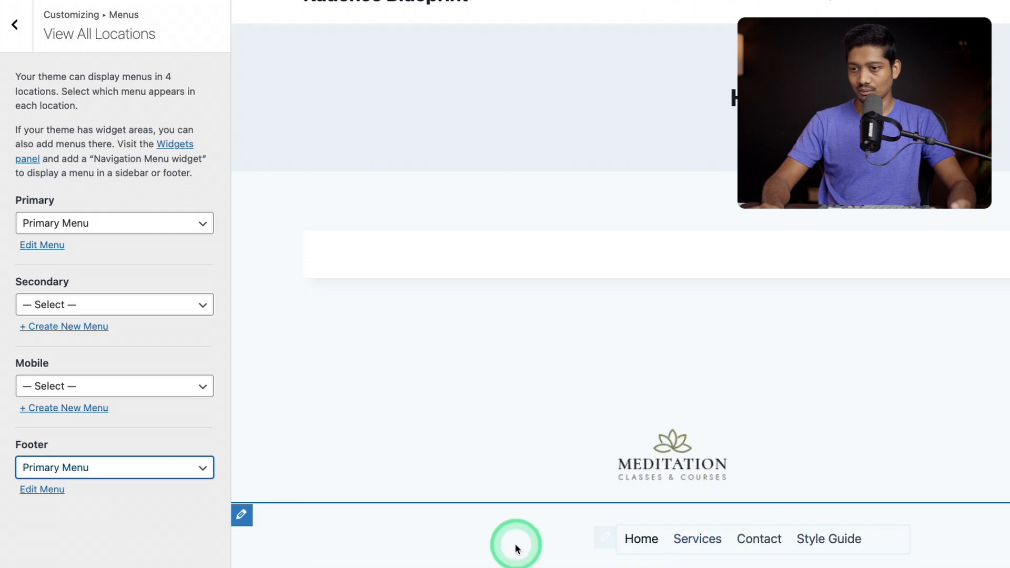
left_click(116, 510)
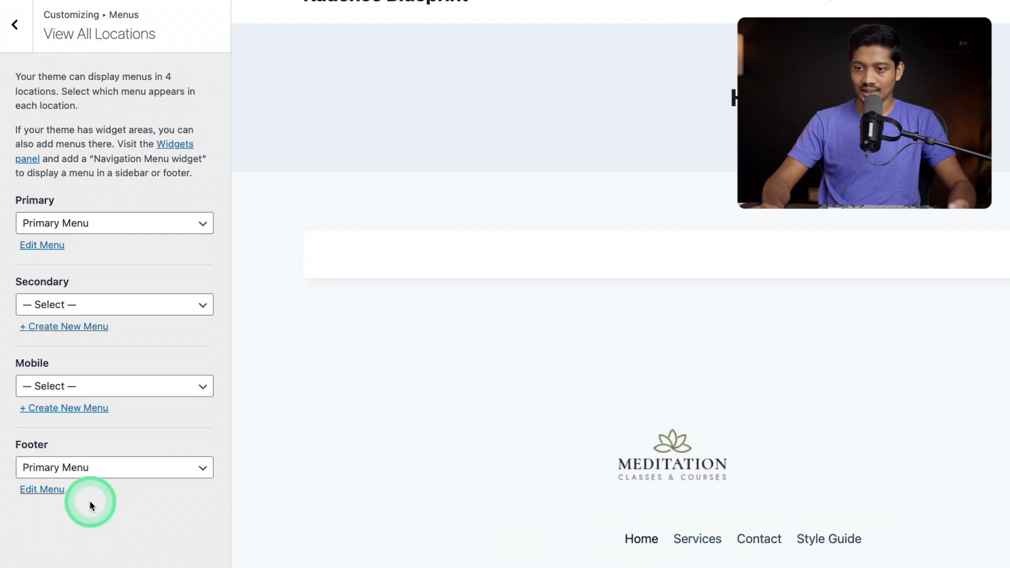
Examine where the footer menu can be edited, in the customizer's Menus section and in the dashboard's Appearance settings
left_click(46, 489)
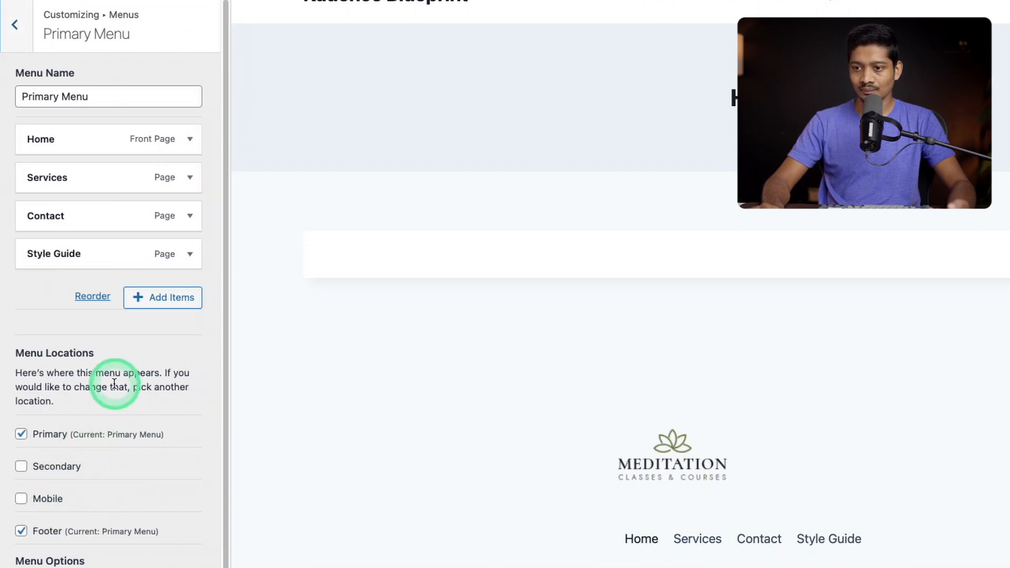
left_click(16, 25)
left_click(15, 26)
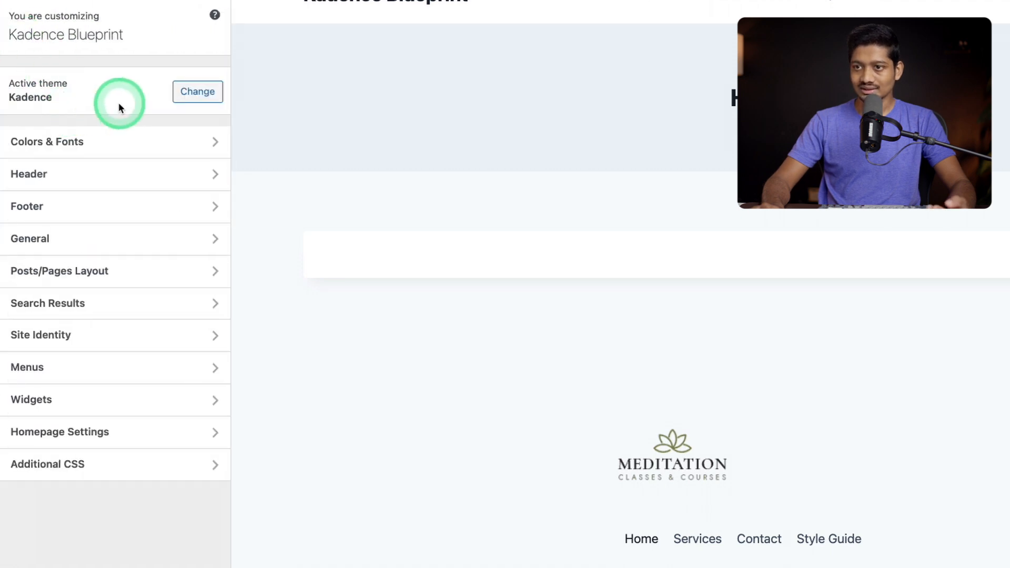
left_click(79, 377)
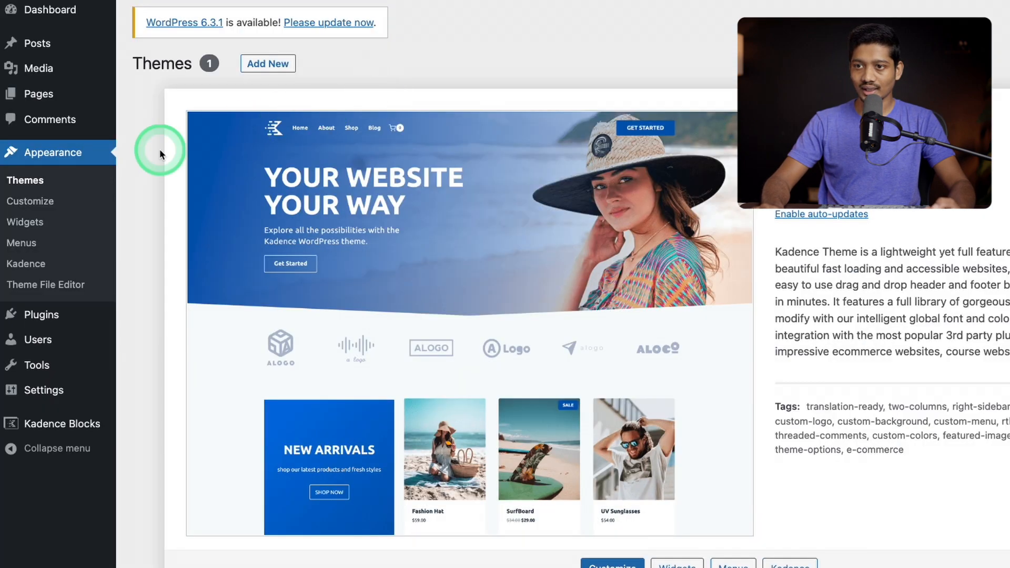
left_click(15, 244)
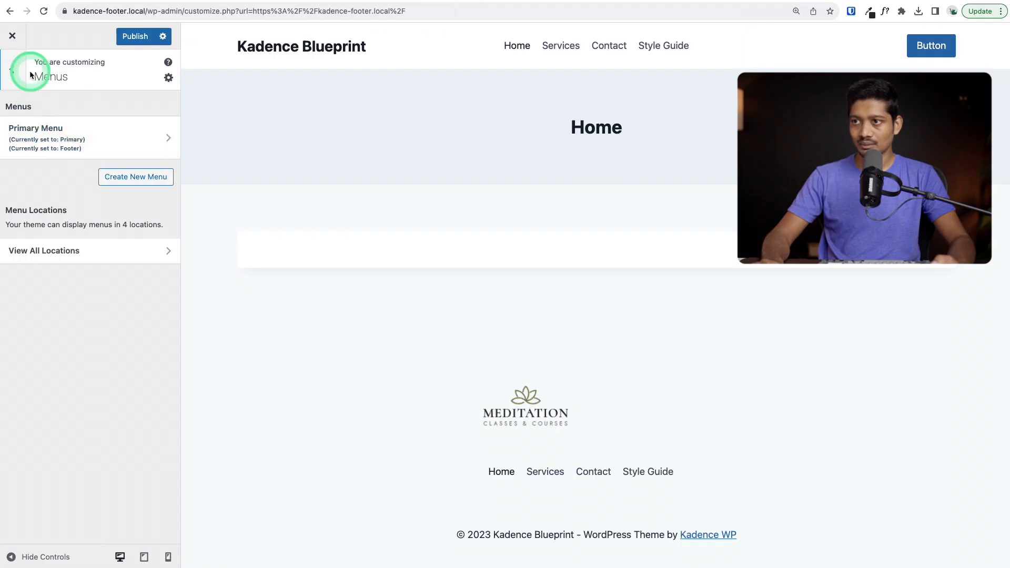
left_click(7, 81)
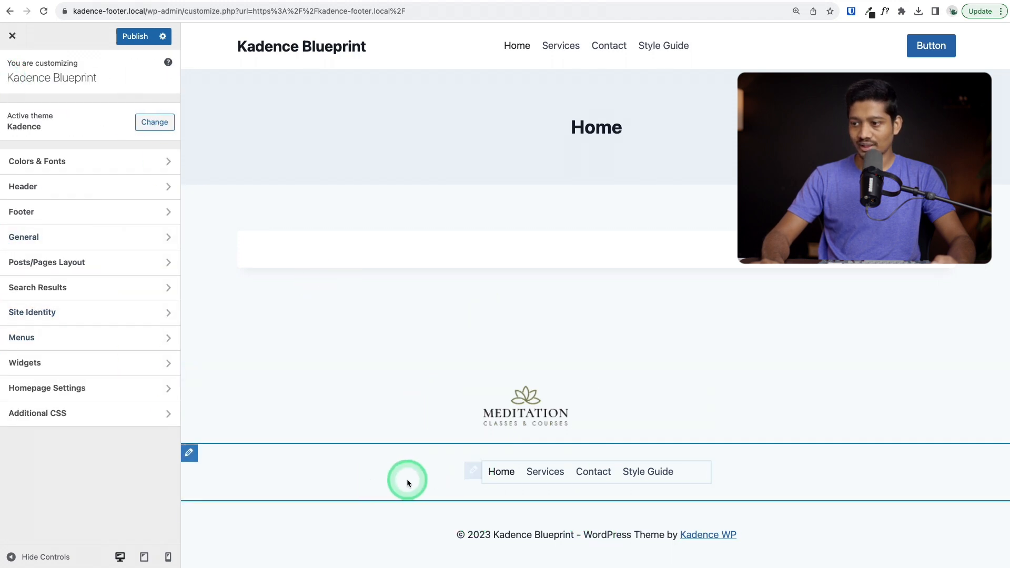
Return to the footer builder and center-align the content of Widget 1 in the top row
left_click(475, 469)
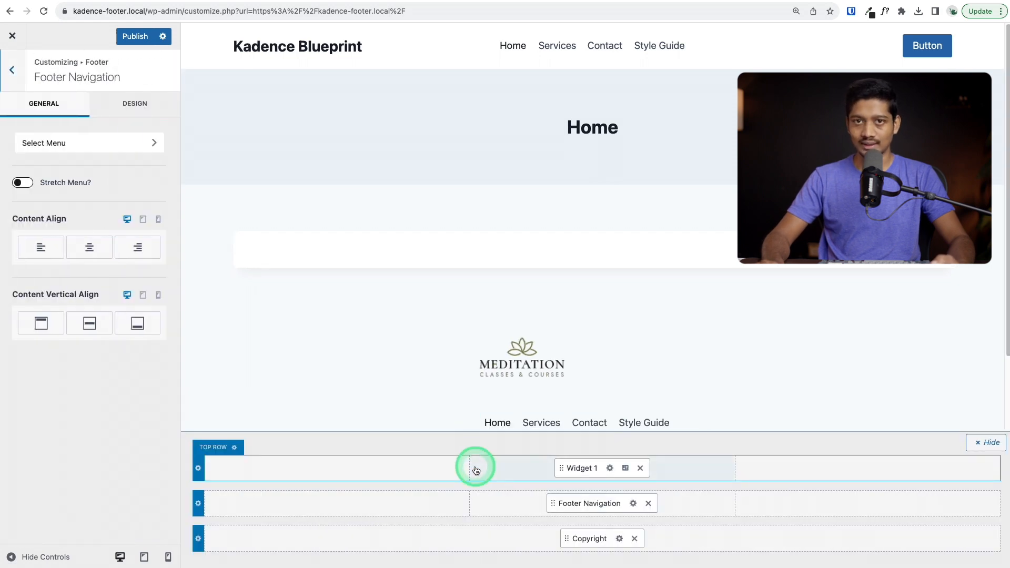
scroll(675, 370, "down", 1)
scroll(546, 390, "down", 2)
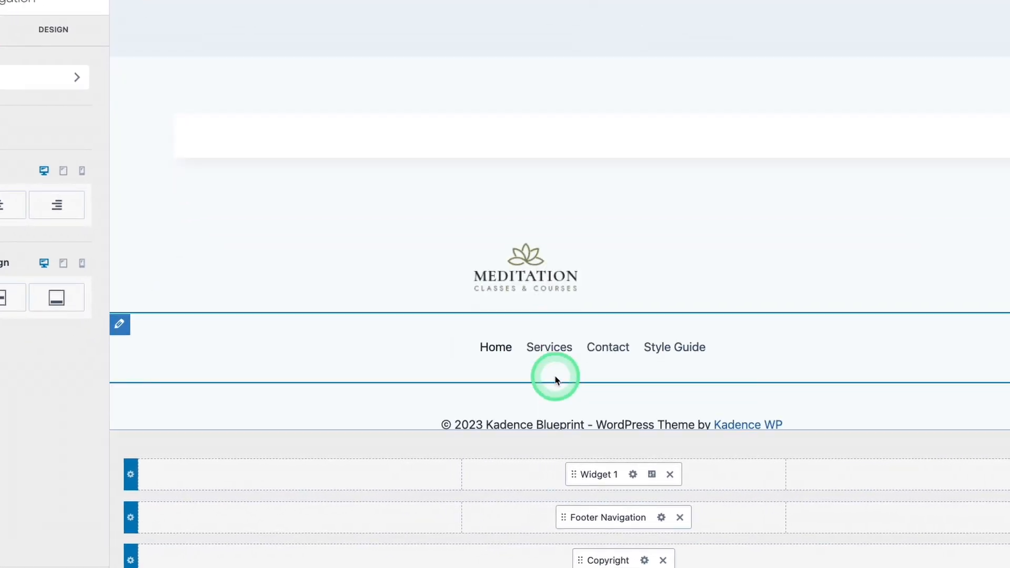
scroll(533, 356, "down", 1)
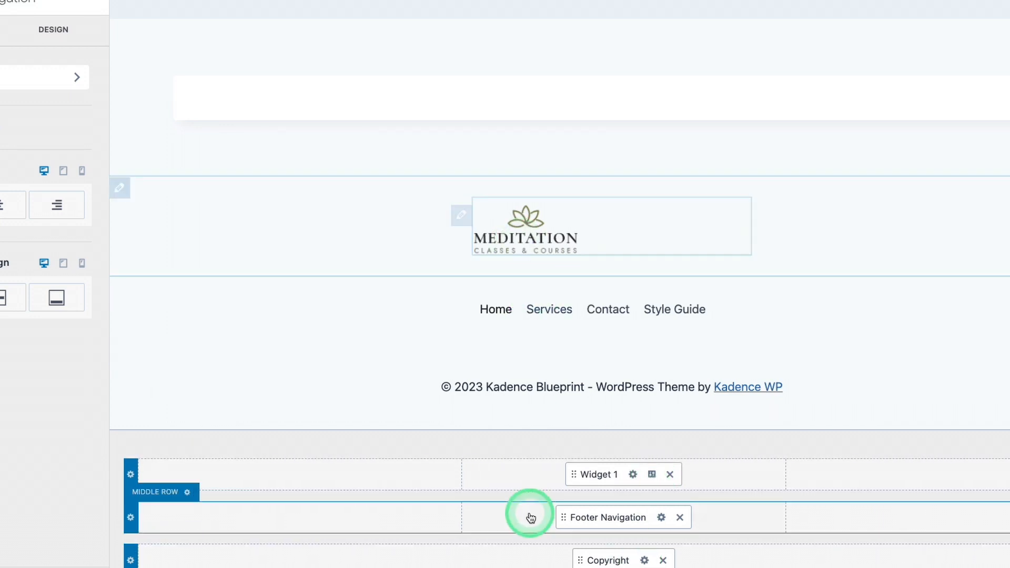
left_click(651, 475)
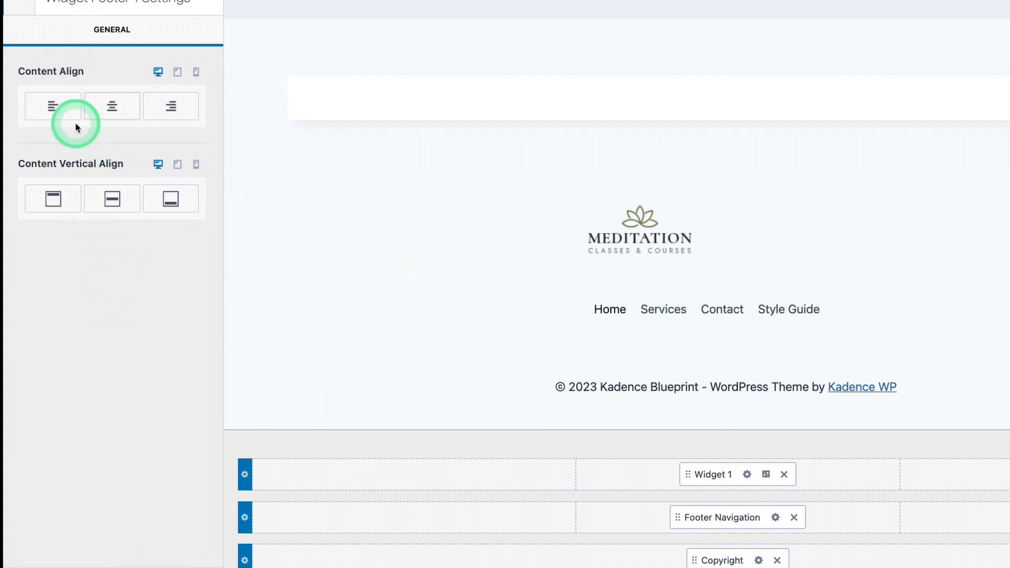
left_click(114, 111)
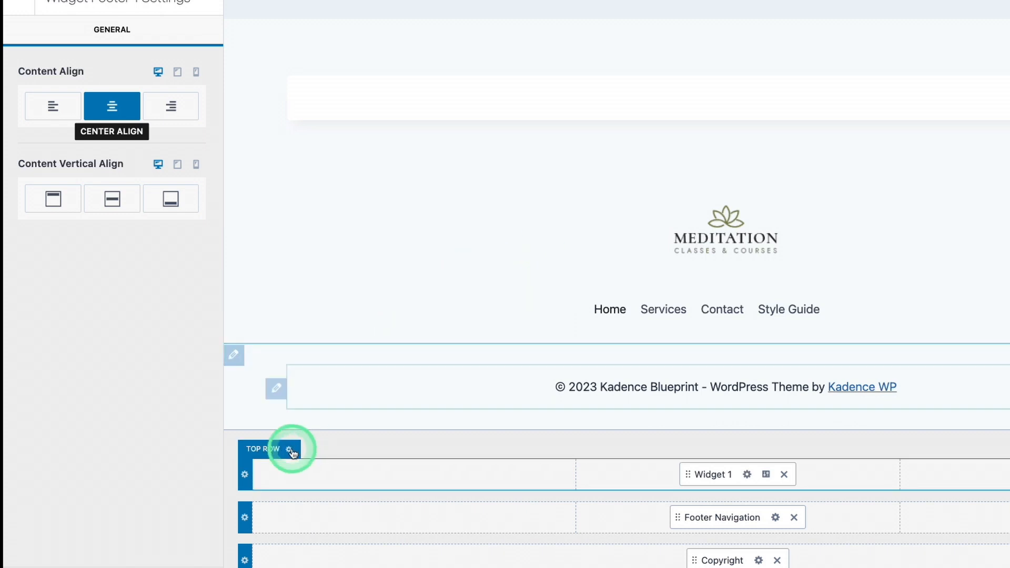
Set the footer top row's Top Spacing to 0 px and its Bottom Spacing to 8 px
left_click(245, 475)
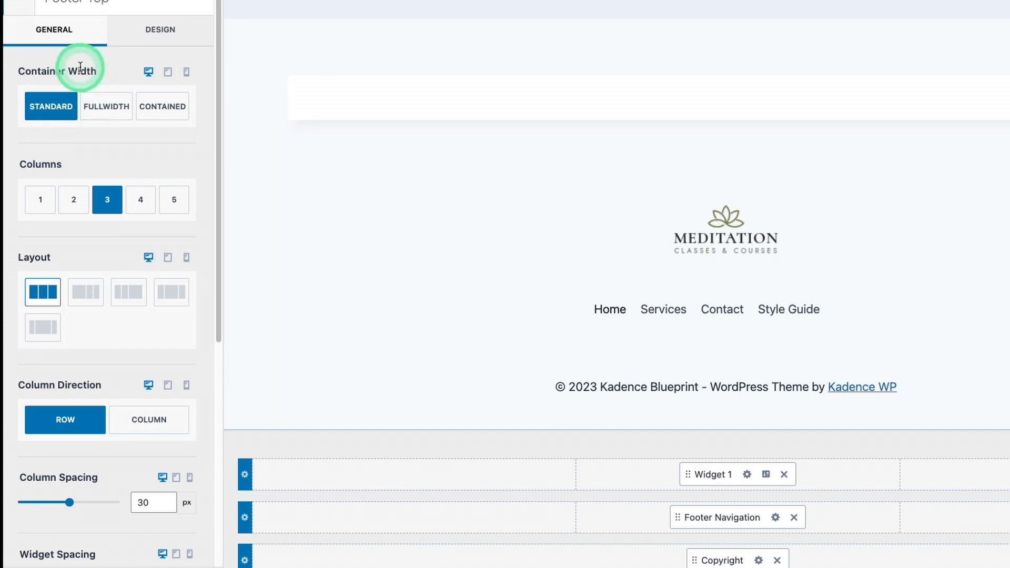
left_click(156, 31)
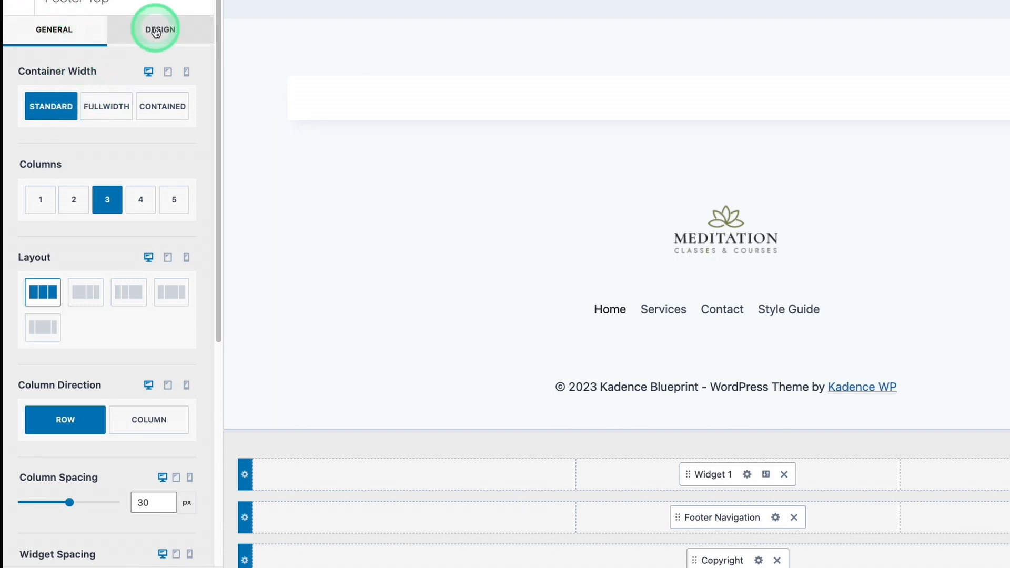
left_click(79, 29)
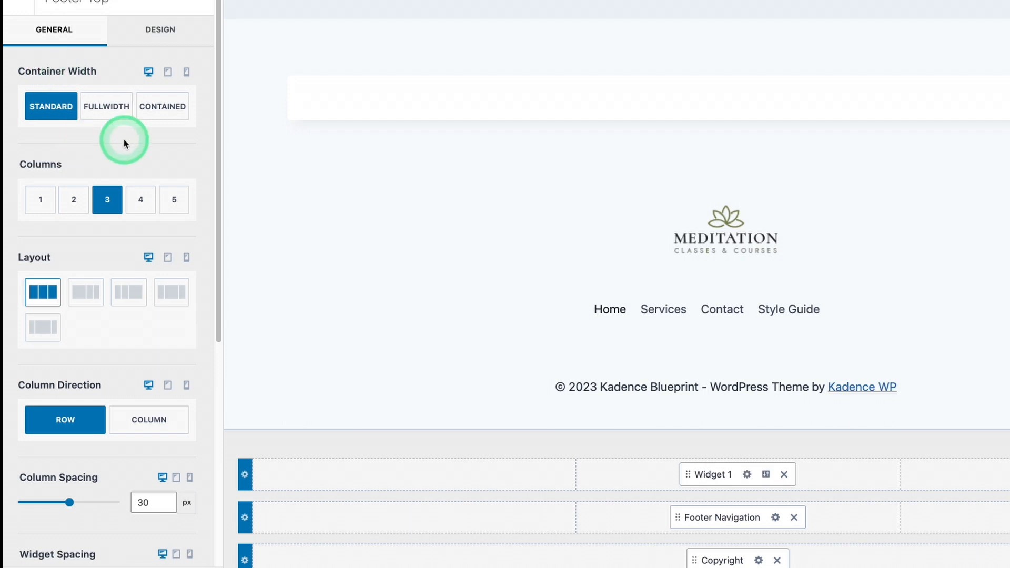
scroll(68, 166, "down", 5)
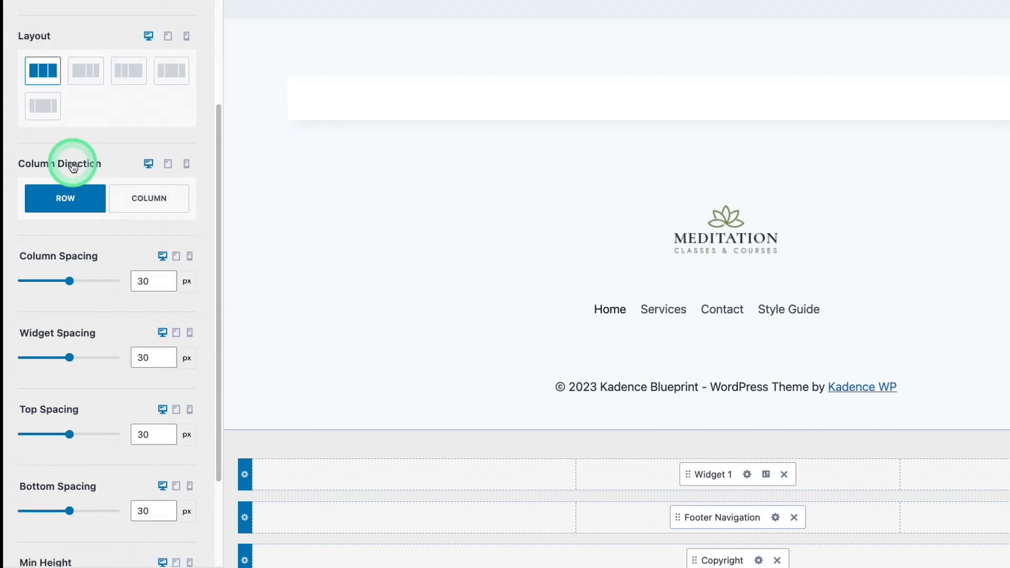
scroll(100, 288, "down", 1)
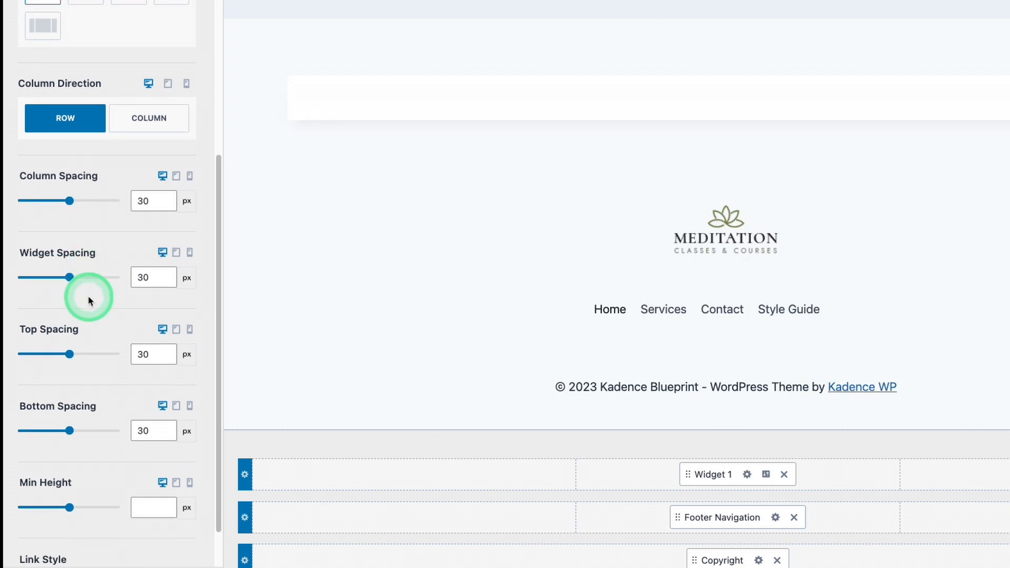
scroll(94, 290, "down", 1)
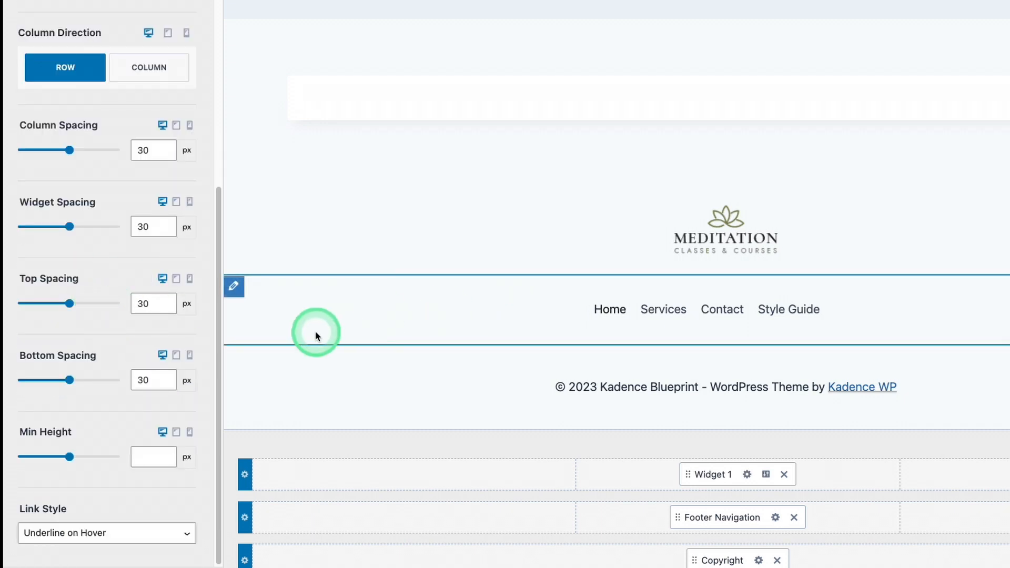
left_click_drag(70, 302, 13, 304)
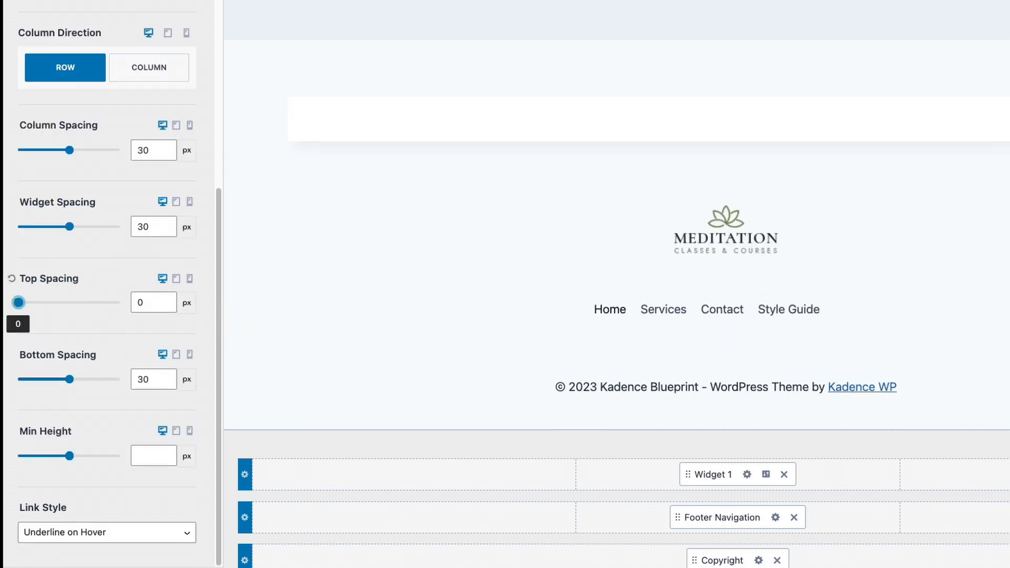
left_click_drag(66, 389, 23, 375)
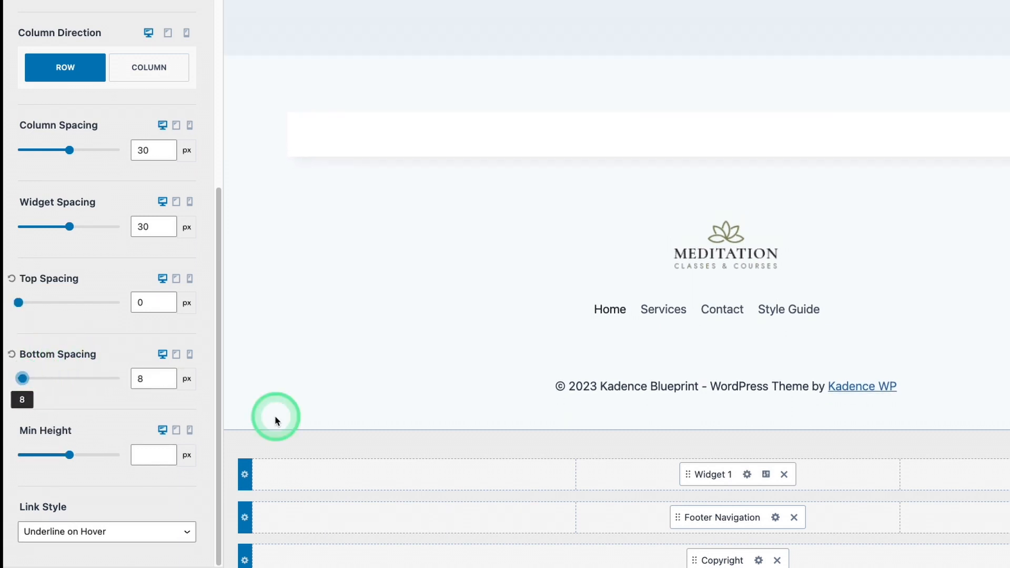
Set the footer middle row's Bottom Spacing to 0 px
left_click(245, 518)
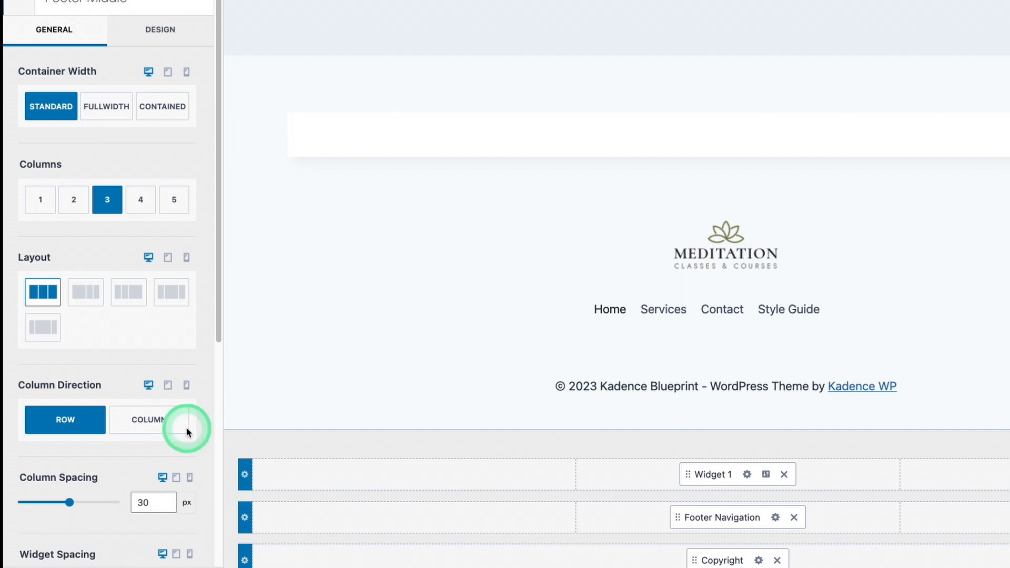
scroll(80, 257, "down", 6)
left_click_drag(70, 379, 14, 378)
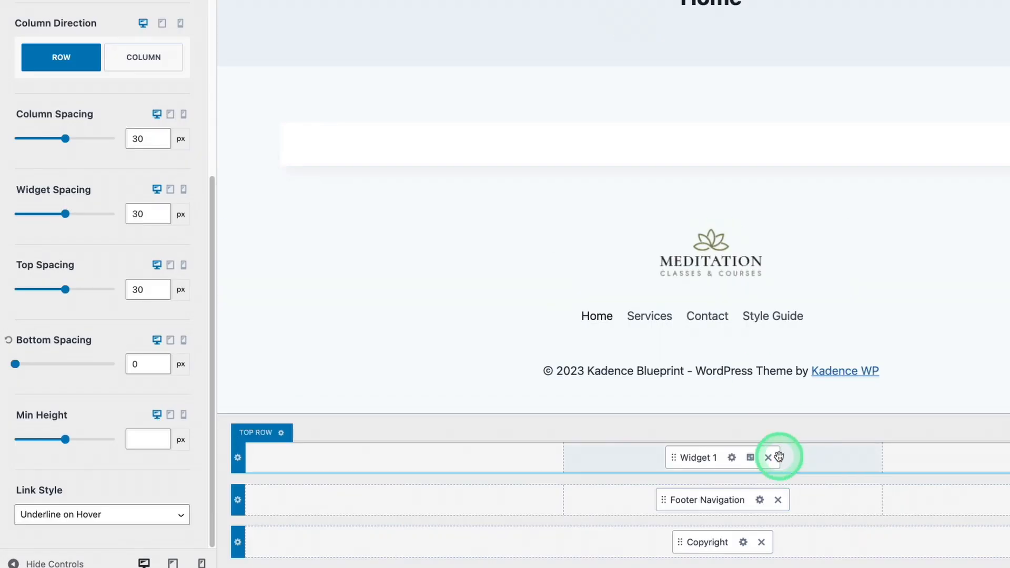
Remove Widget 1 from the footer's top row and Footer Navigation from its middle row
left_click(770, 458)
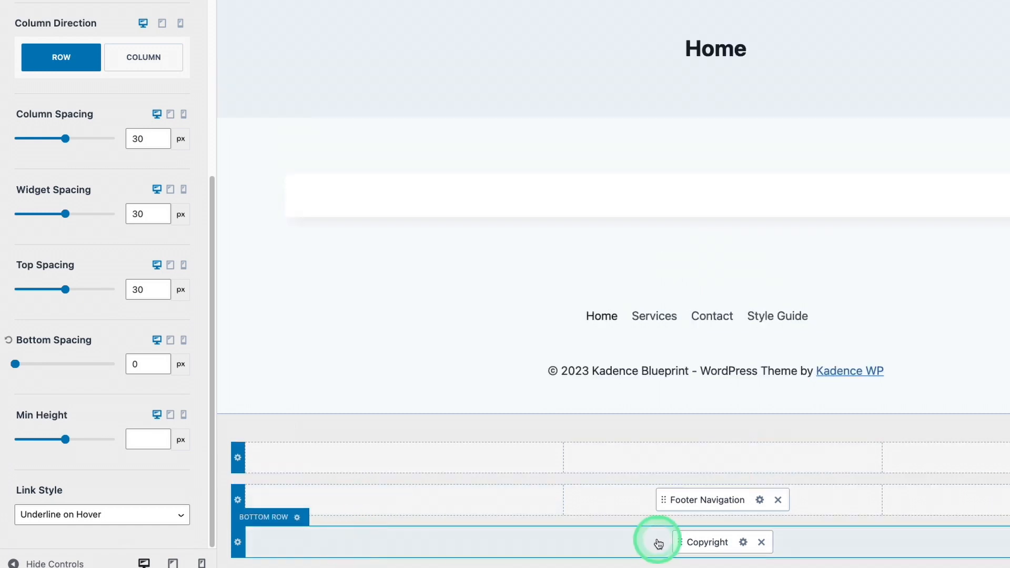
left_click(777, 500)
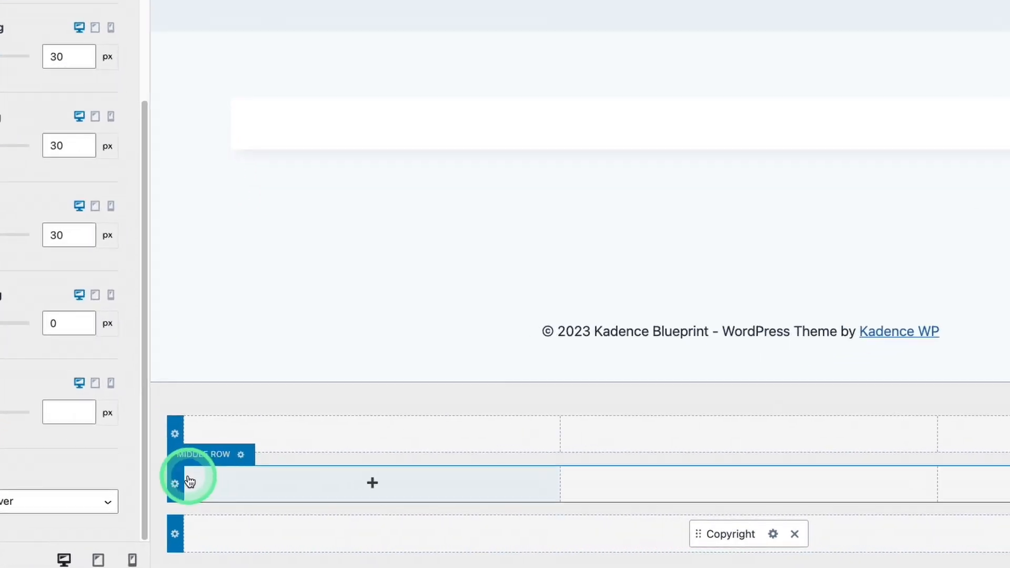
Divide the footer's middle row into 4 columns with the Left Heavy 40/20/20/20 layout
left_click(175, 485)
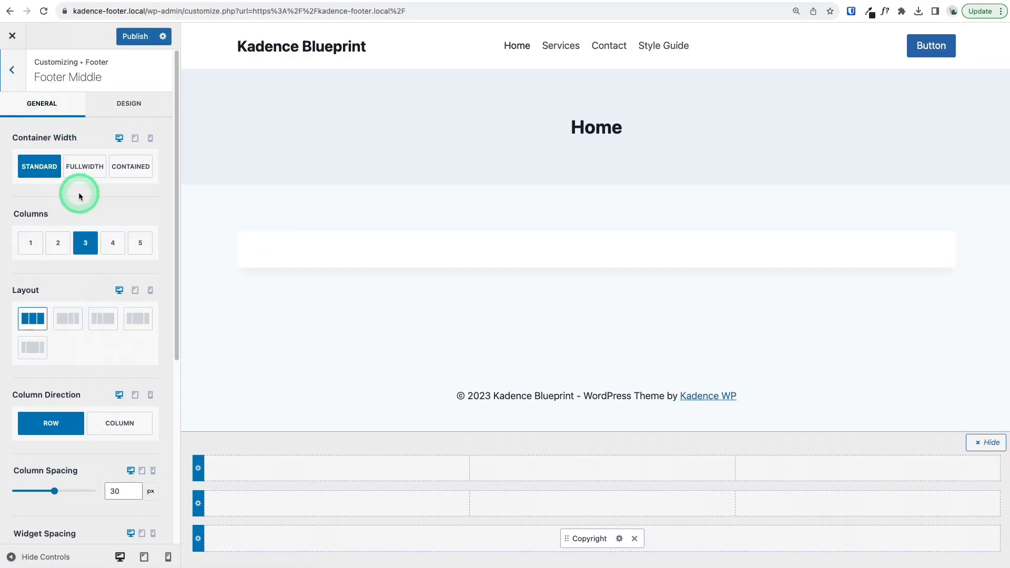
left_click(112, 242)
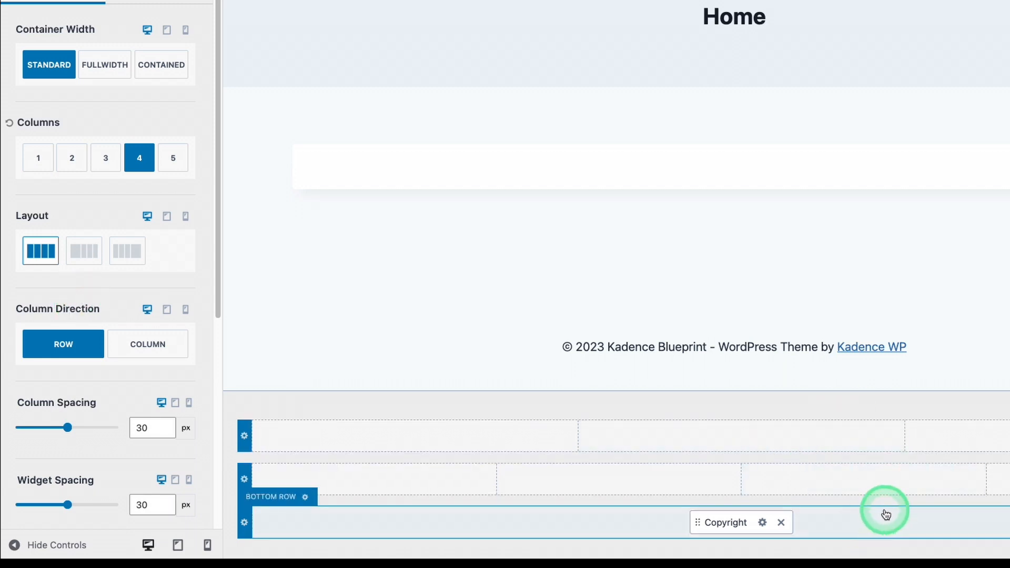
left_click(77, 256)
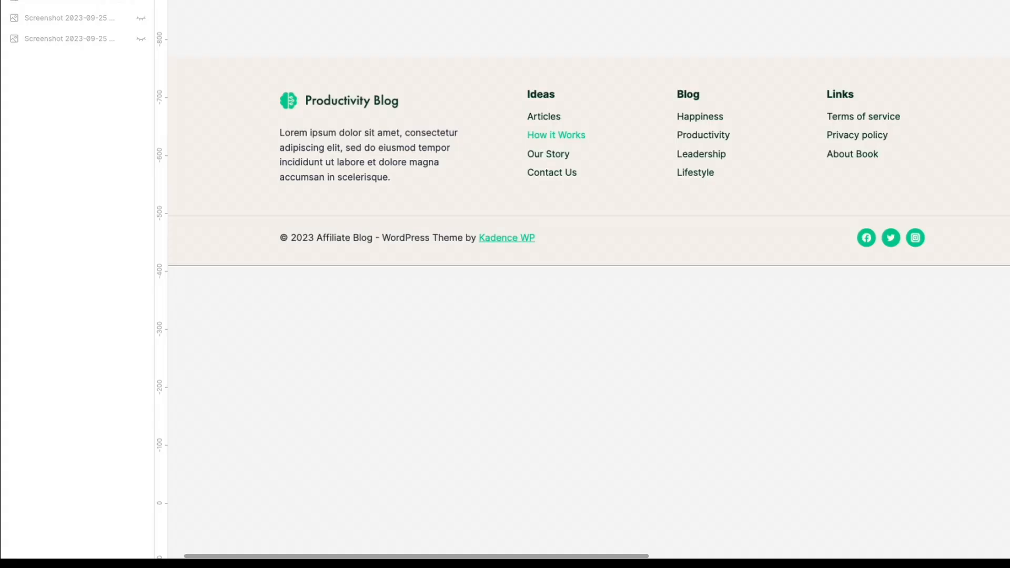
left_click(322, 109)
left_click(291, 122)
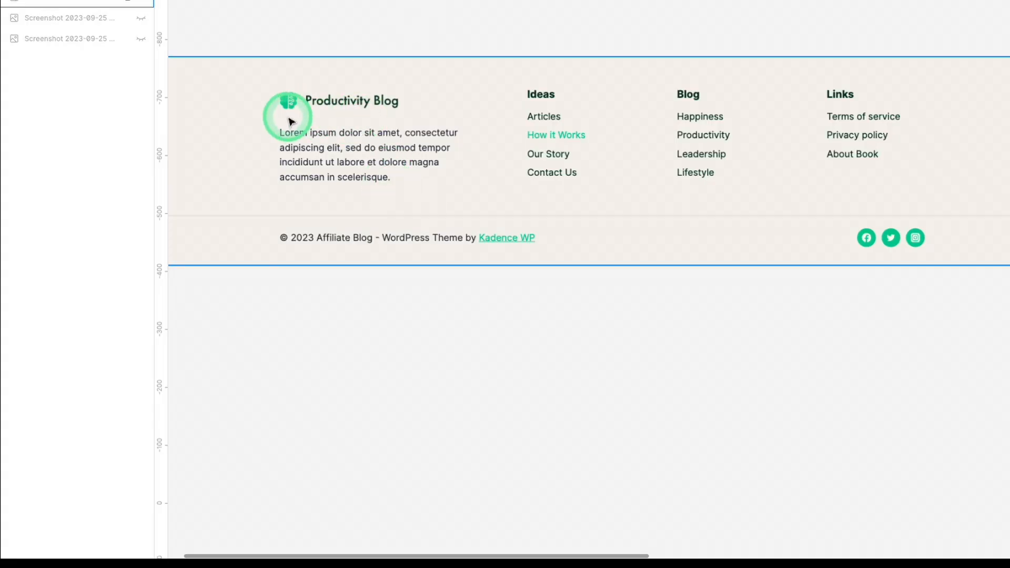
left_click_drag(324, 159, 293, 165)
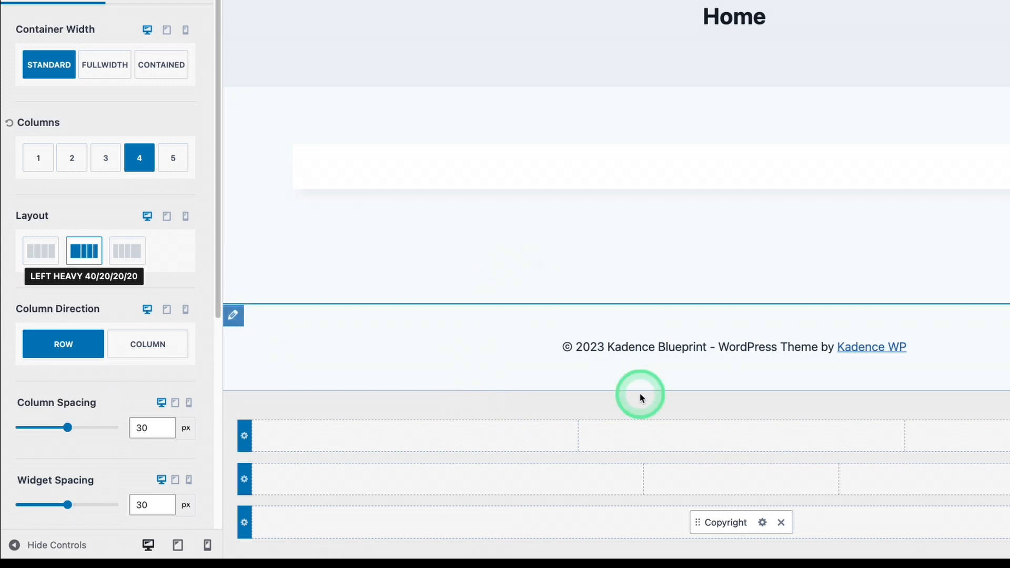
Add Widget 1 to the first column of the footer's middle row and open its content
left_click(360, 482)
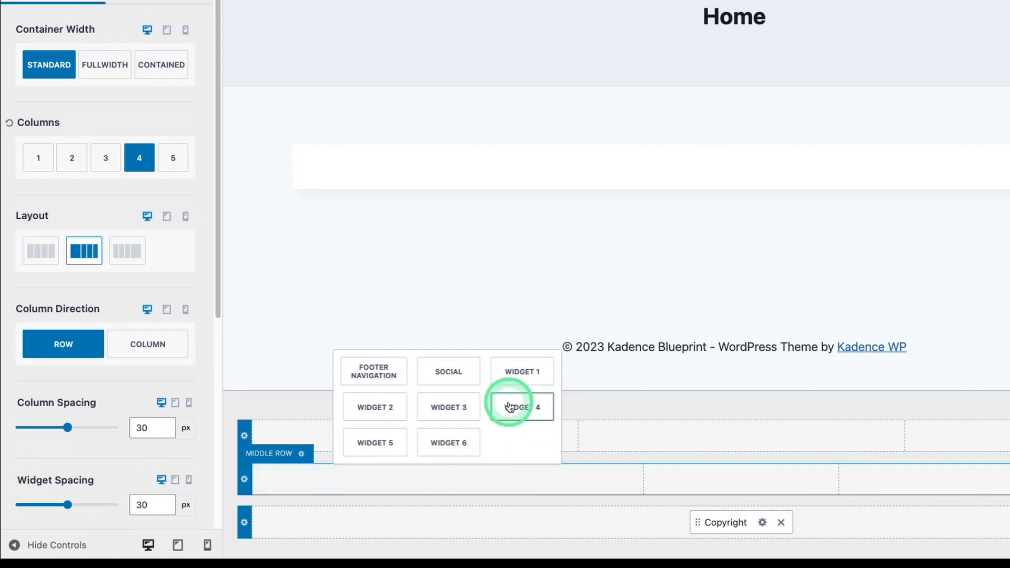
left_click(522, 375)
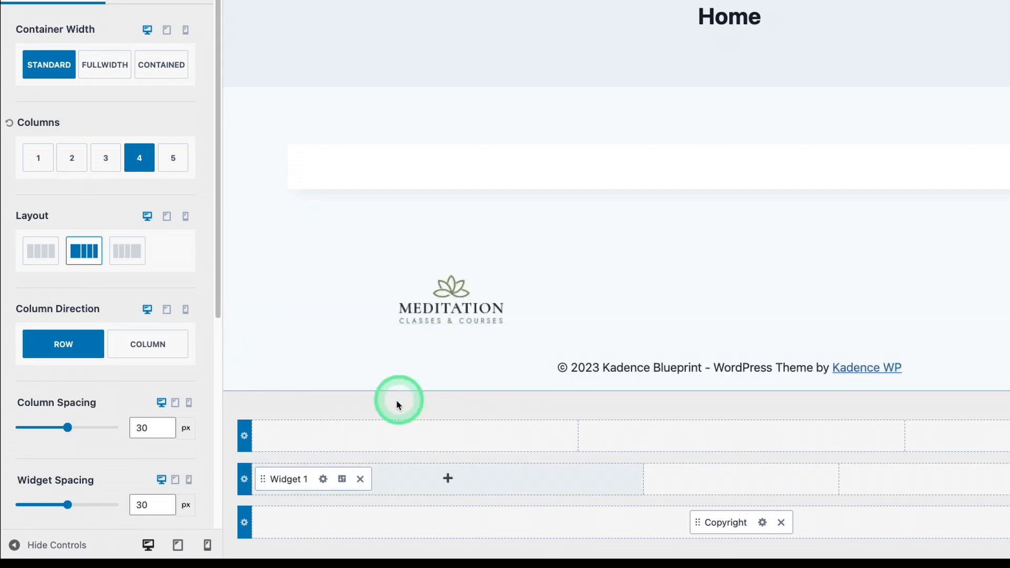
left_click(324, 481)
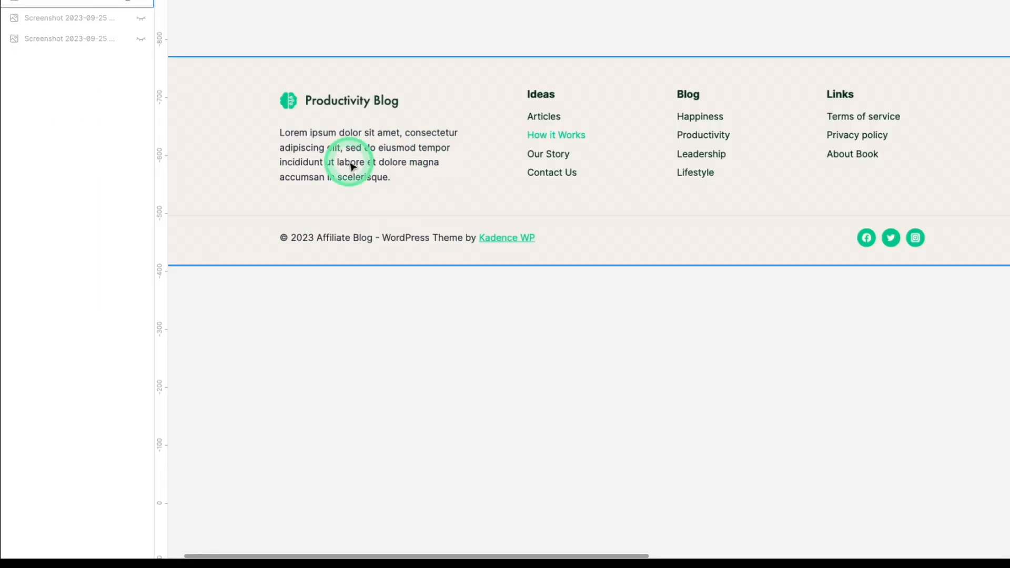
left_click(396, 108)
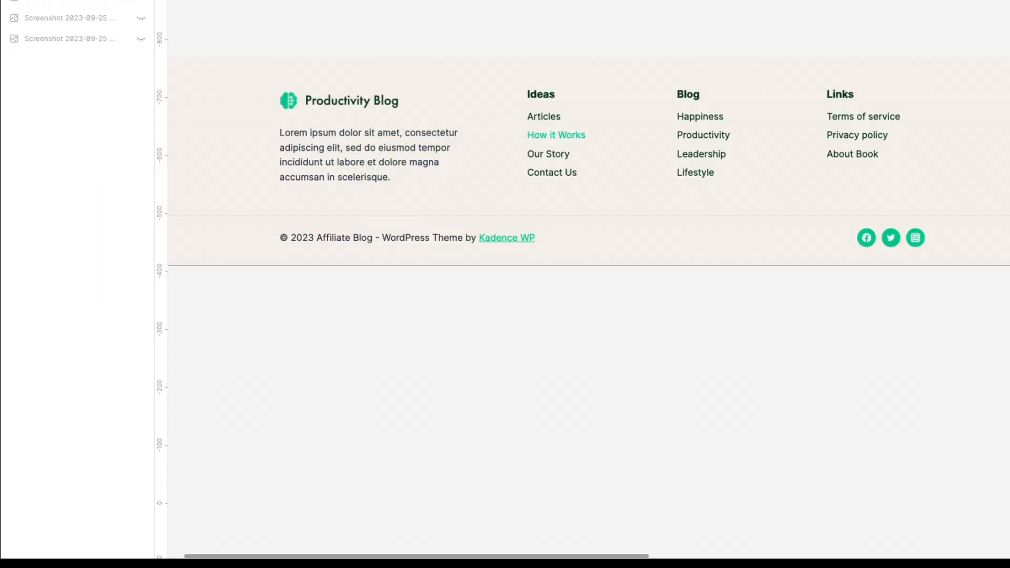
left_click(340, 486)
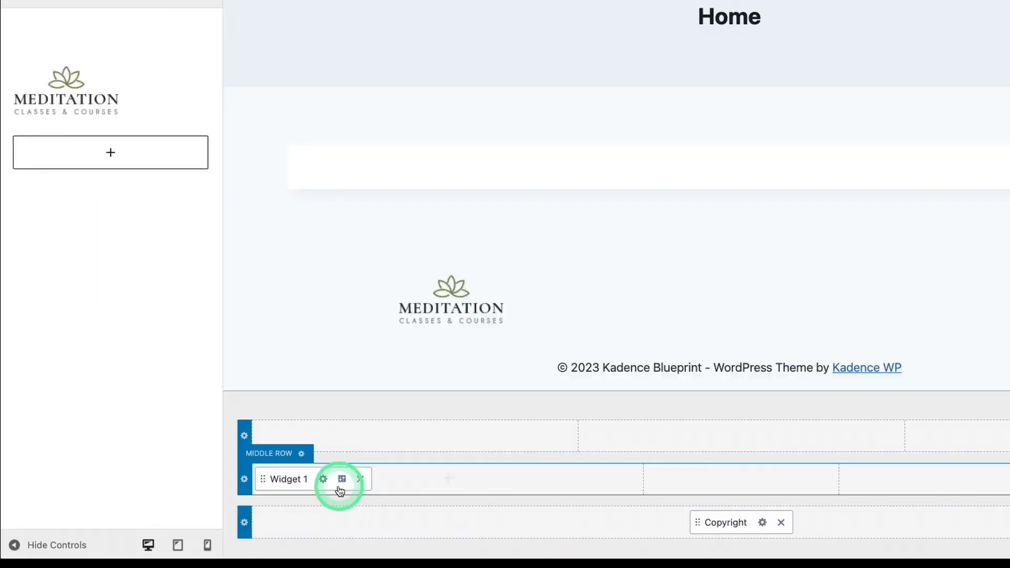
Add a paragraph block below the logo in Widget 1 with the placeholder text from "Lorem ipsum dolor sit amet" to "quis nostrud exercitation."
left_click(94, 112)
left_click(75, 151)
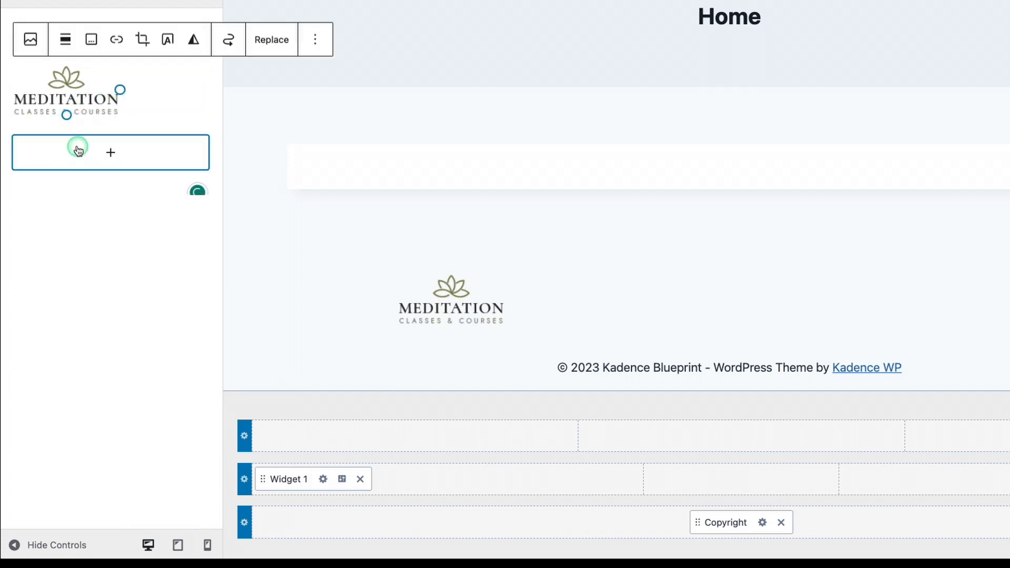
left_click(78, 151)
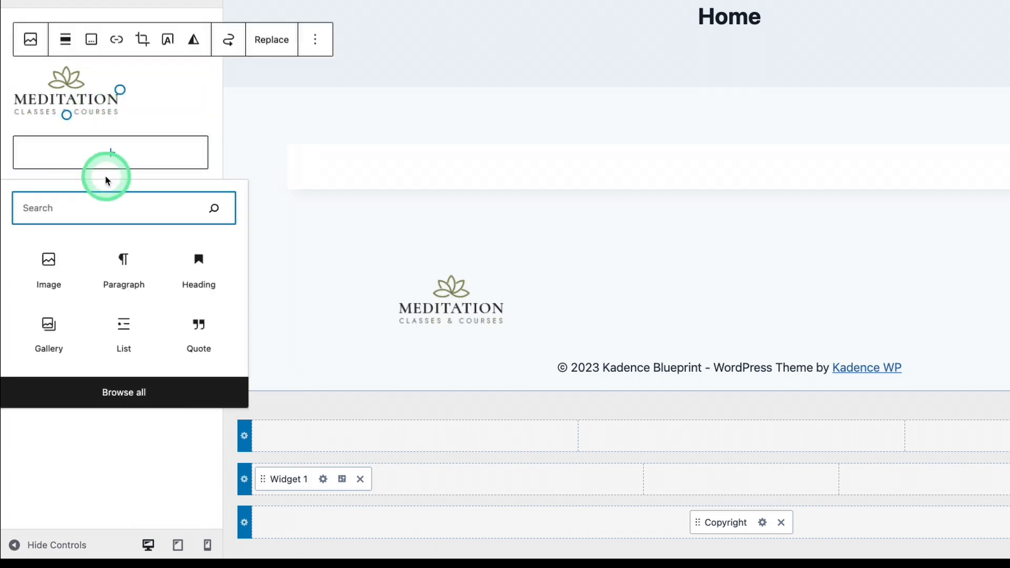
left_click(127, 268)
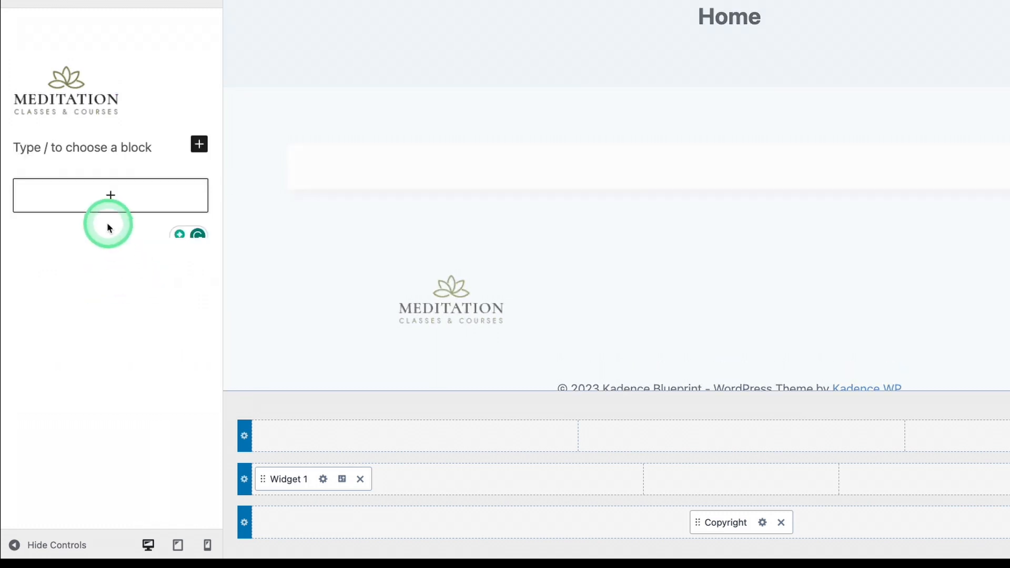
type("Lorem ipsum dolor sit amet, consectetur adipiscing elit, sed do eiusmod tempor incididunt ut labore et dolore magna aliqua. Ut enim ad minim veniam, quis nostrud exercitation.")
scroll(602, 208, "down", 2)
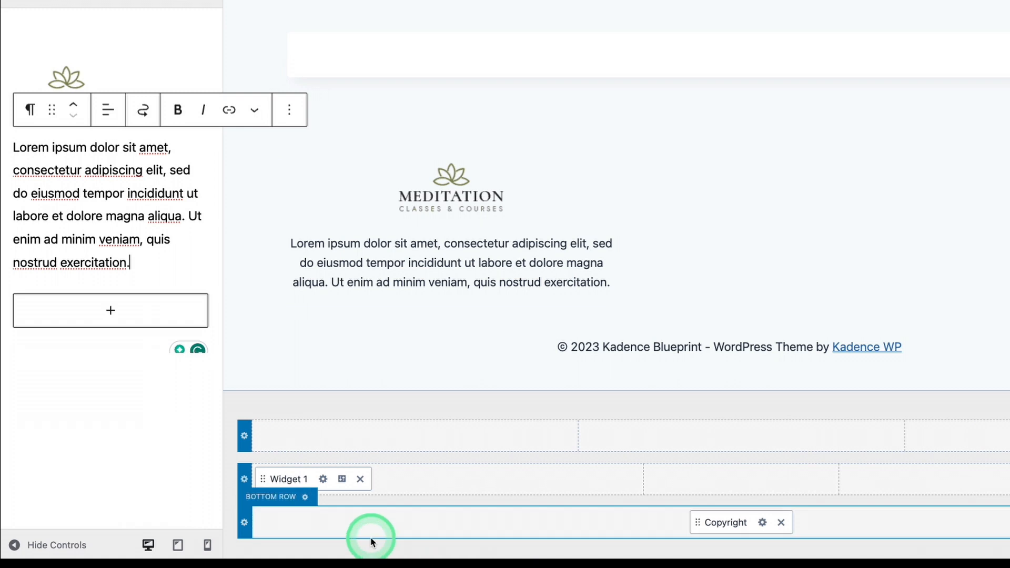
Left-align the content of Widget 1 in the footer's middle row
left_click(342, 479)
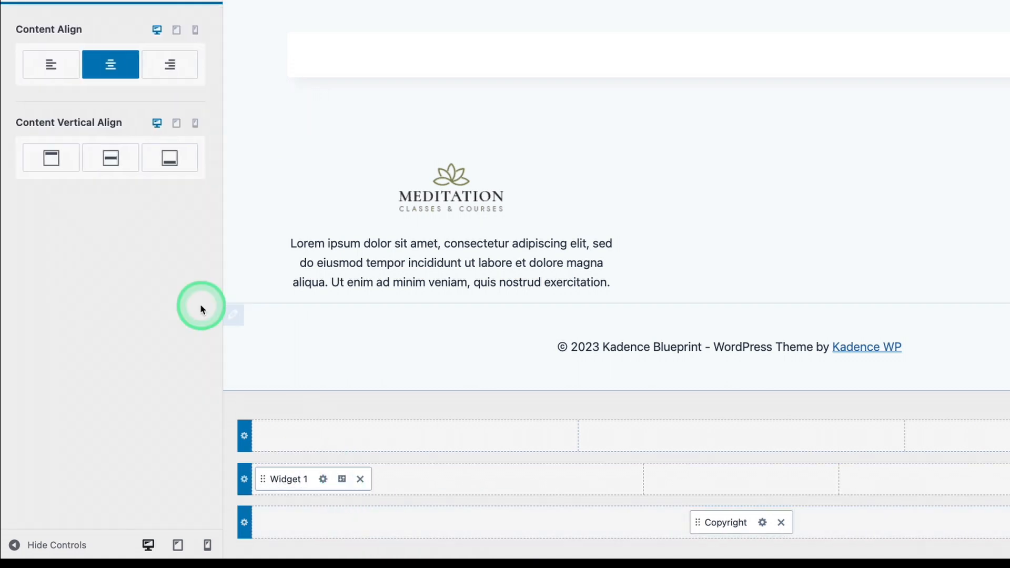
left_click(50, 79)
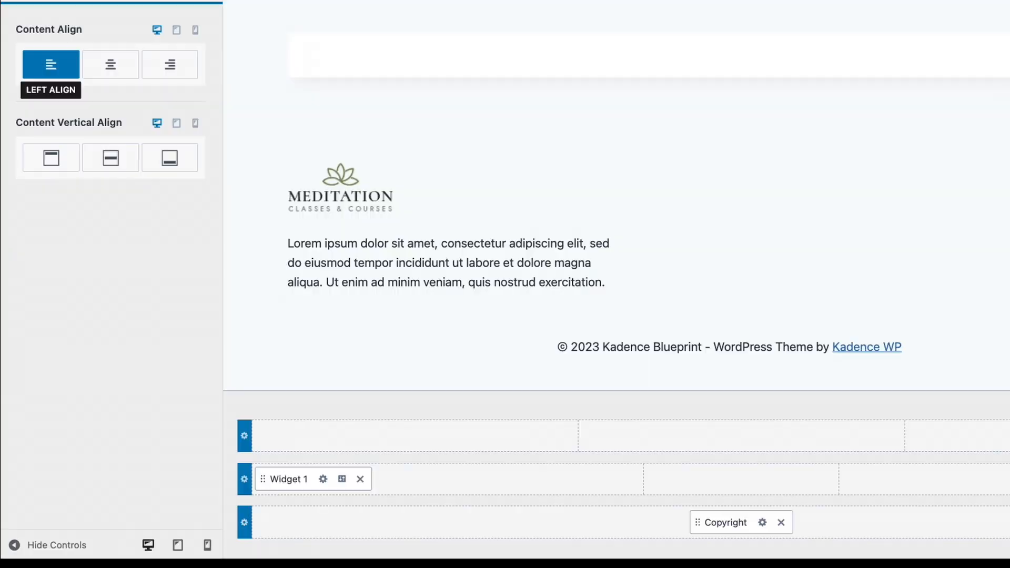
Add Widget 2 to the second column of the footer's middle row
left_click(722, 483)
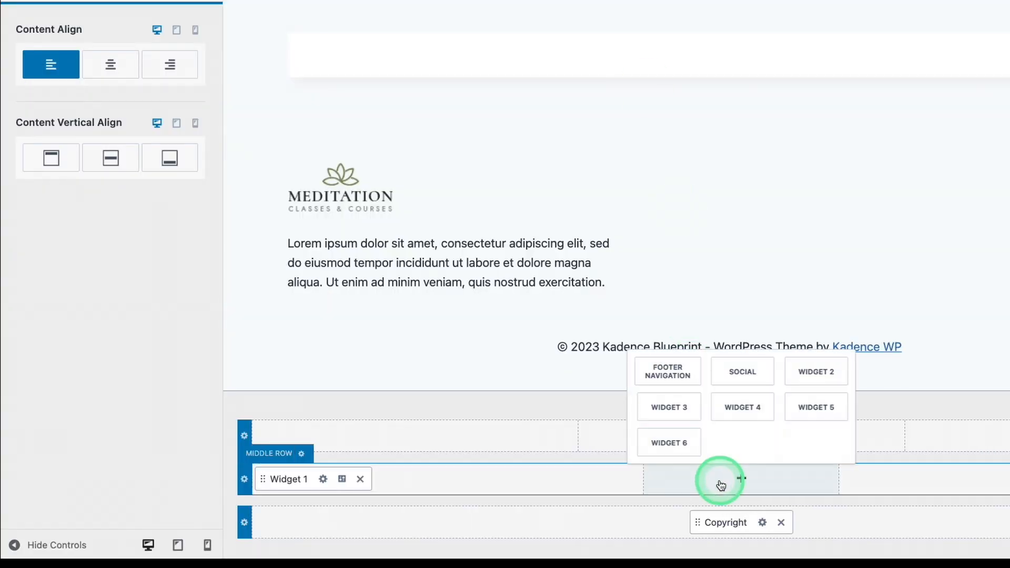
left_click(674, 357)
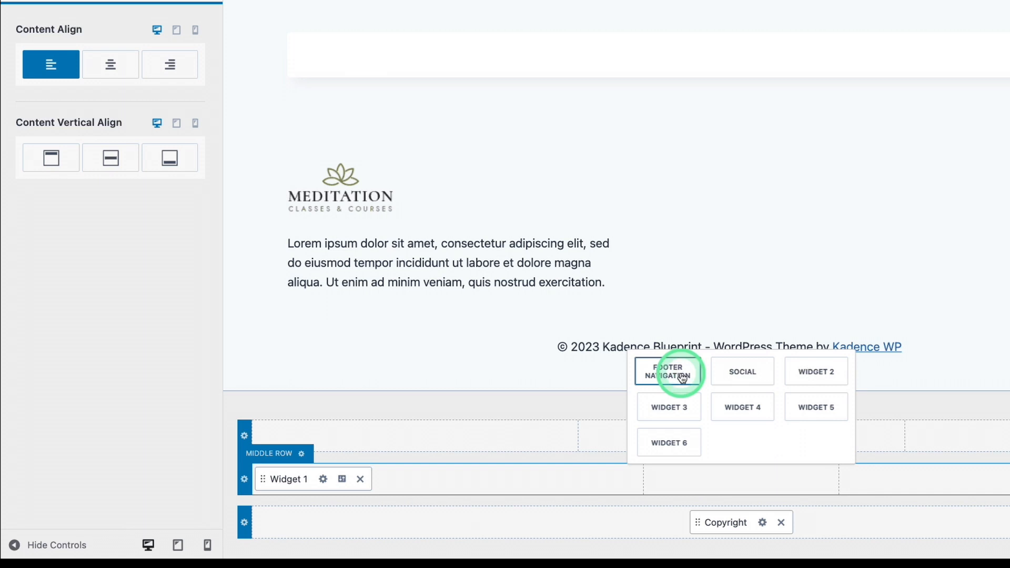
left_click(799, 383)
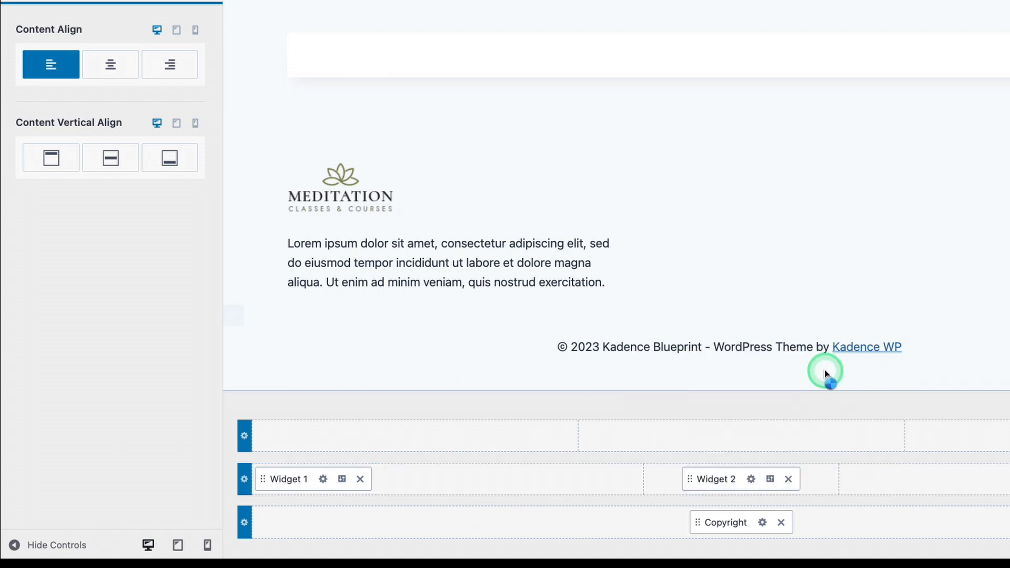
Add a Navigation Menu block to Widget 2 in the footer's middle row
left_click(751, 479)
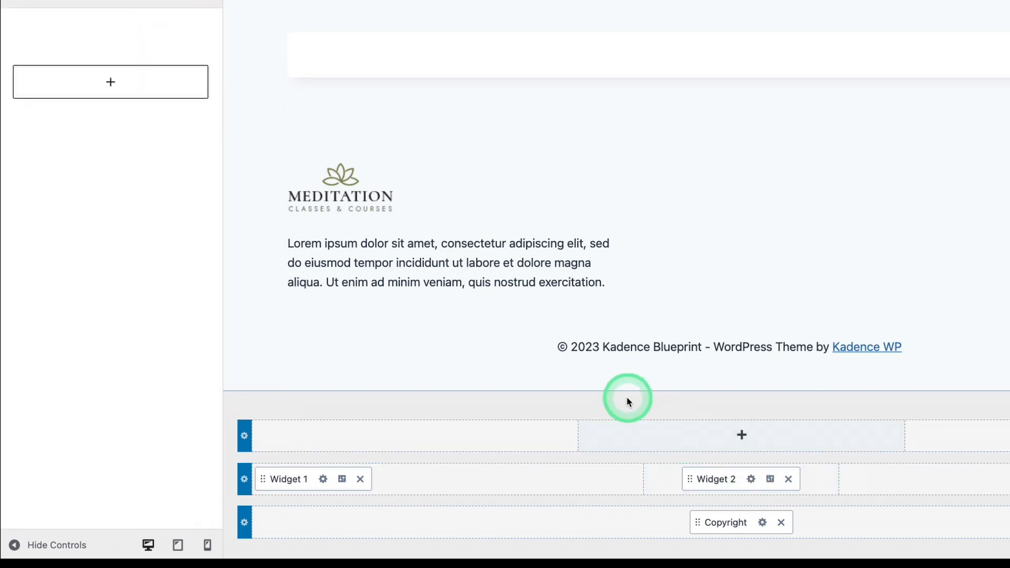
left_click(128, 90)
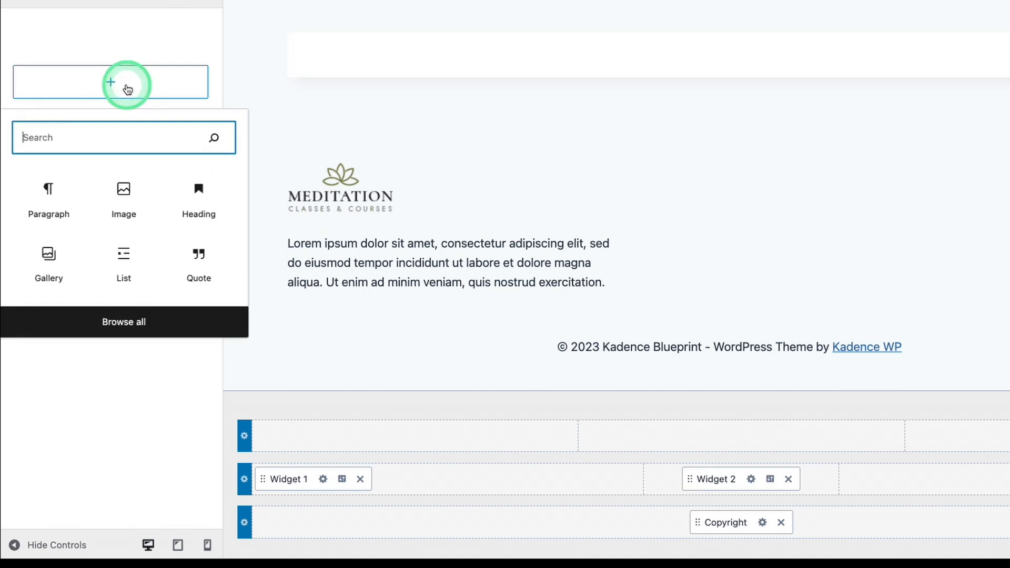
type("menu")
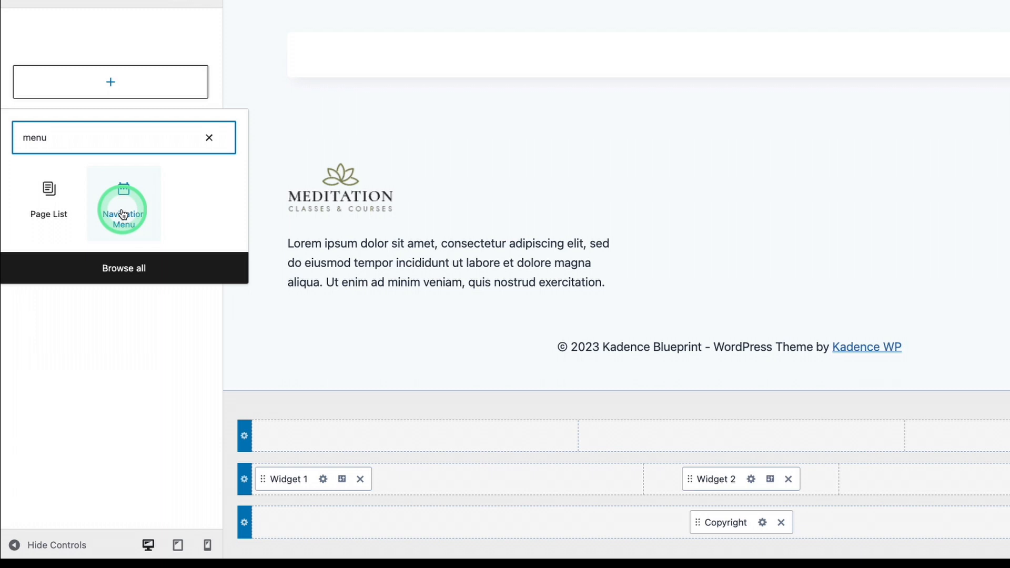
left_click(122, 213)
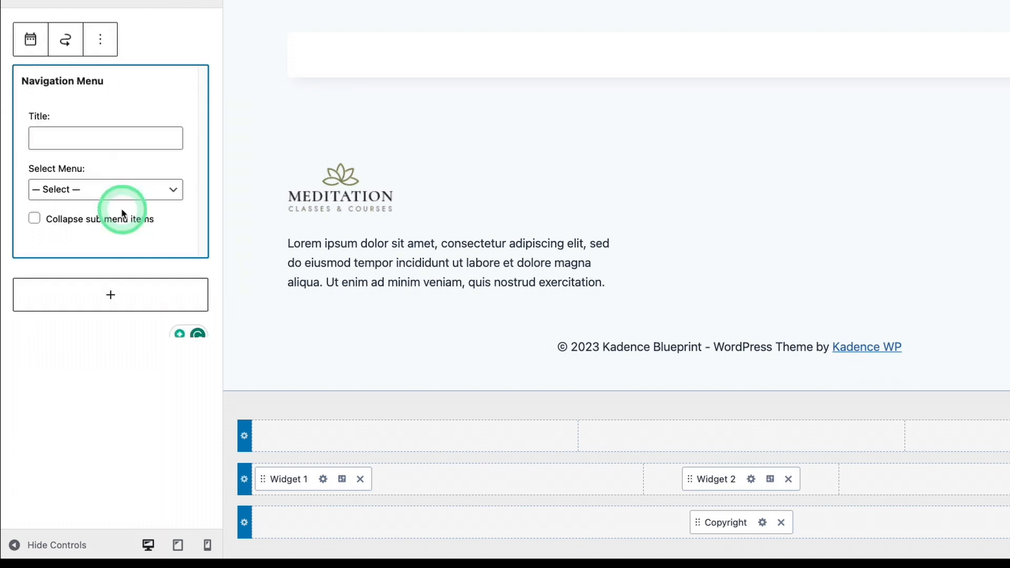
Title the navigation menu block in Widget 2 "Ideas" and check which menus it can use
left_click(85, 191)
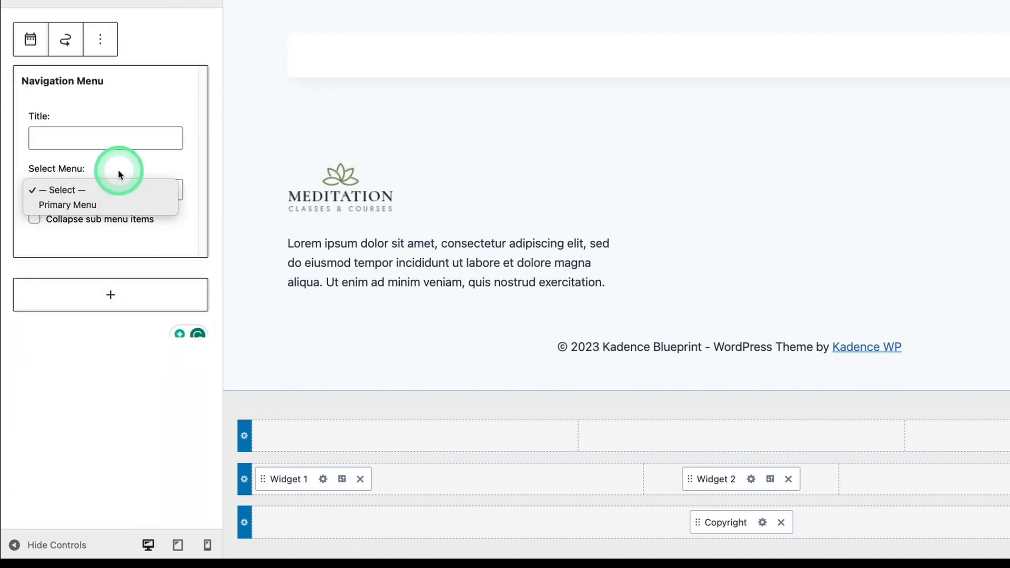
left_click(99, 134)
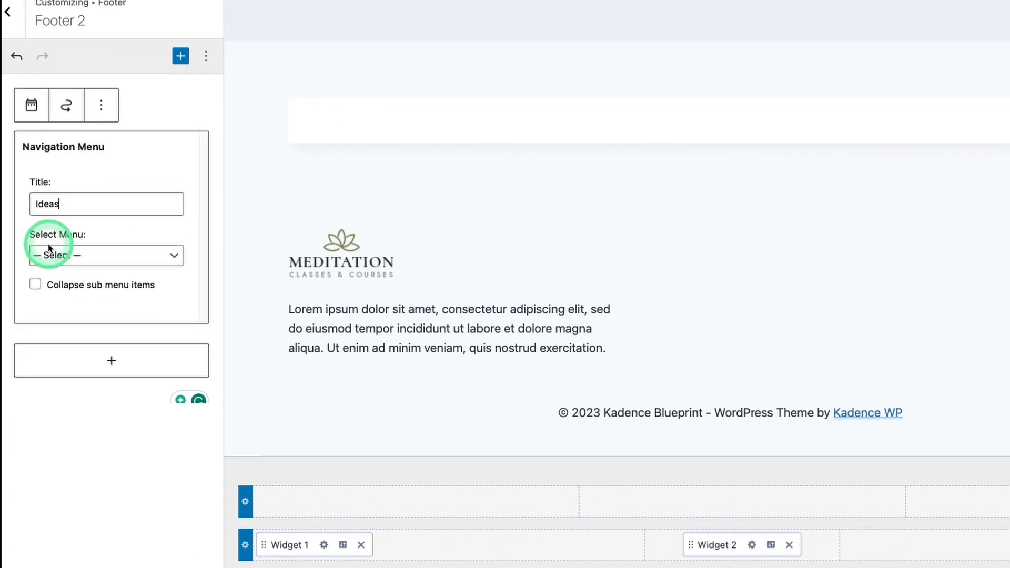
left_click(59, 189)
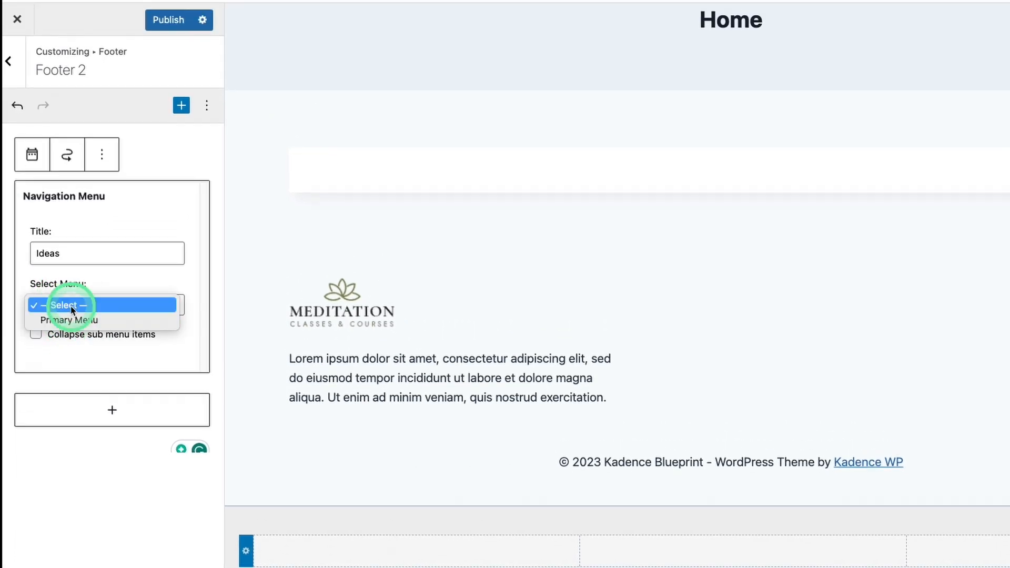
left_click(74, 287)
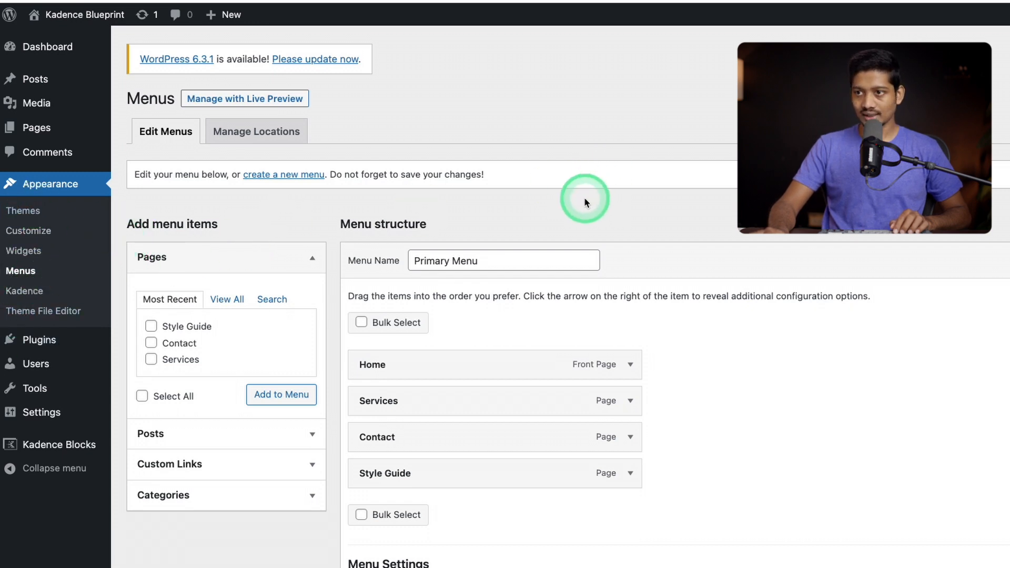
Create a new WordPress menu named Ideas without assigning a display location
left_click(295, 179)
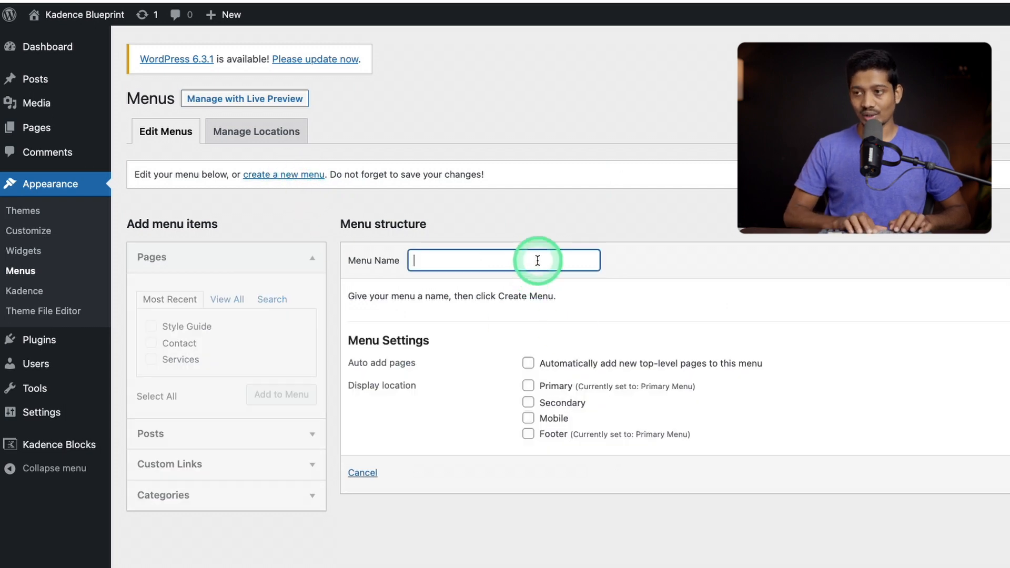
type("Ideas")
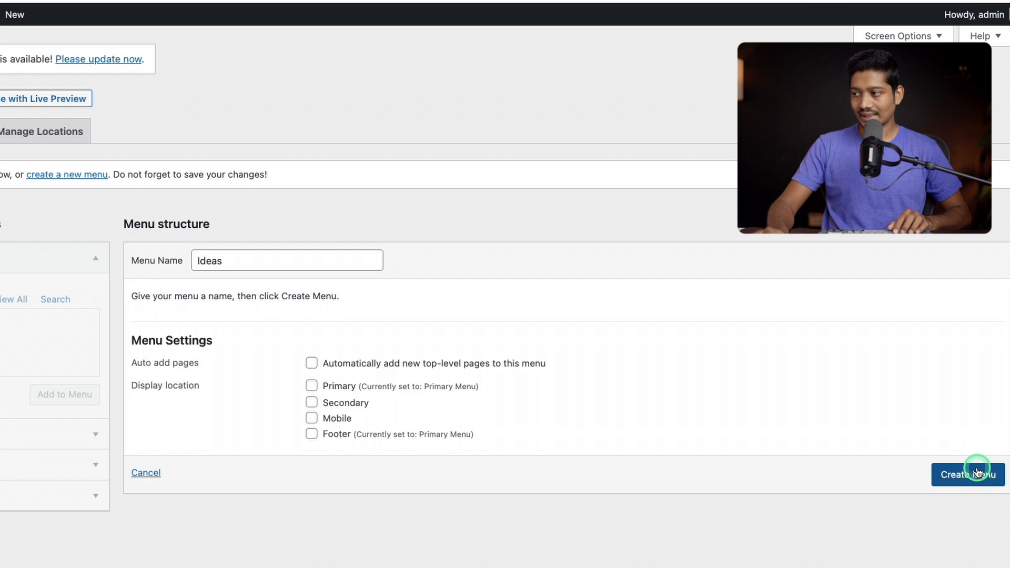
left_click(977, 471)
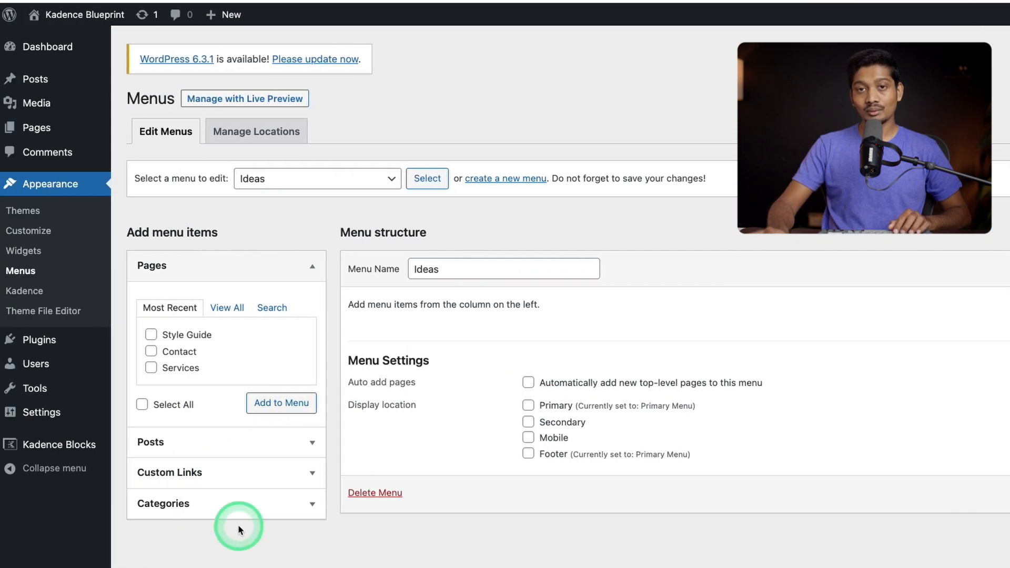
left_click(221, 310)
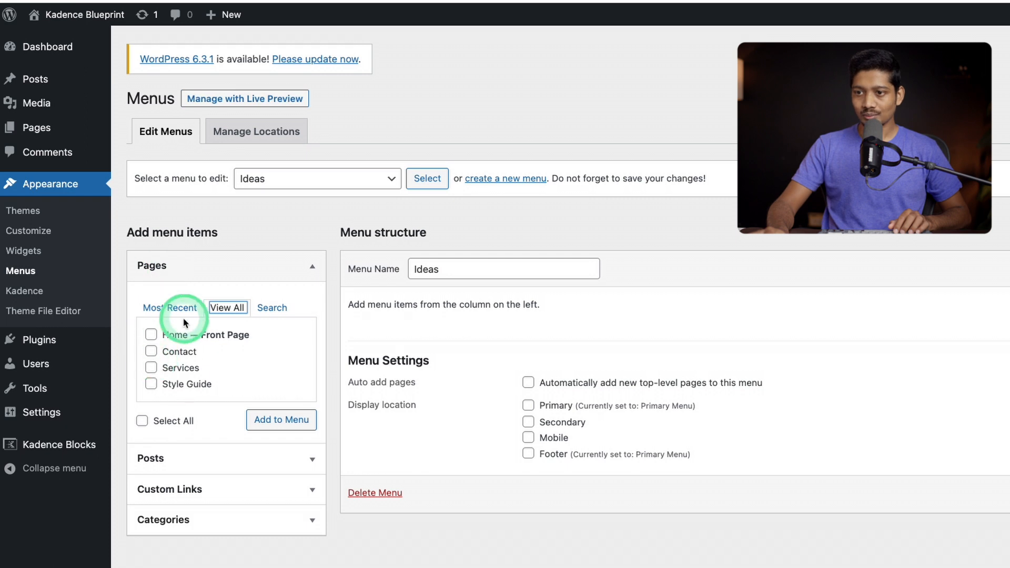
left_click(172, 352)
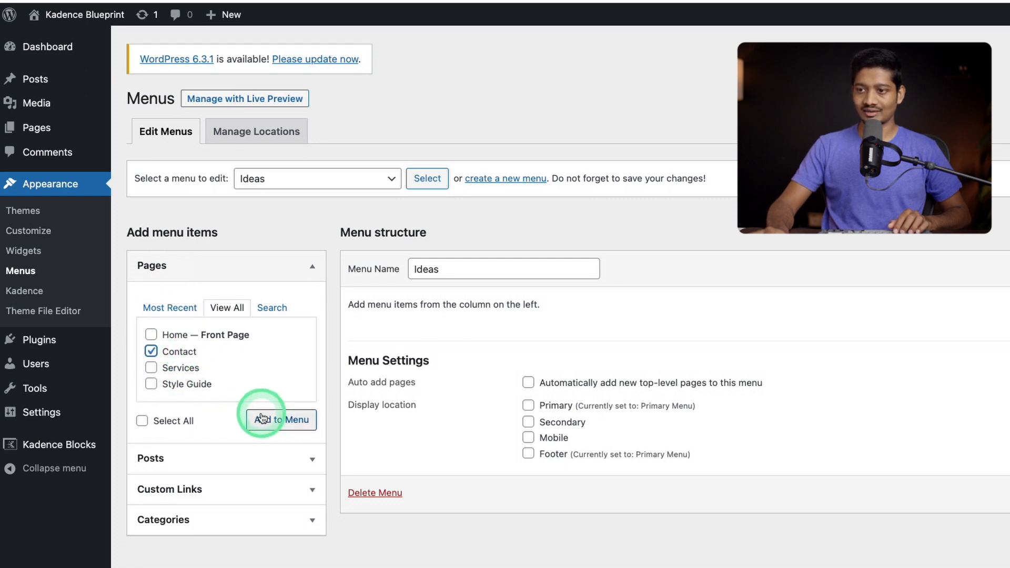
left_click(268, 419)
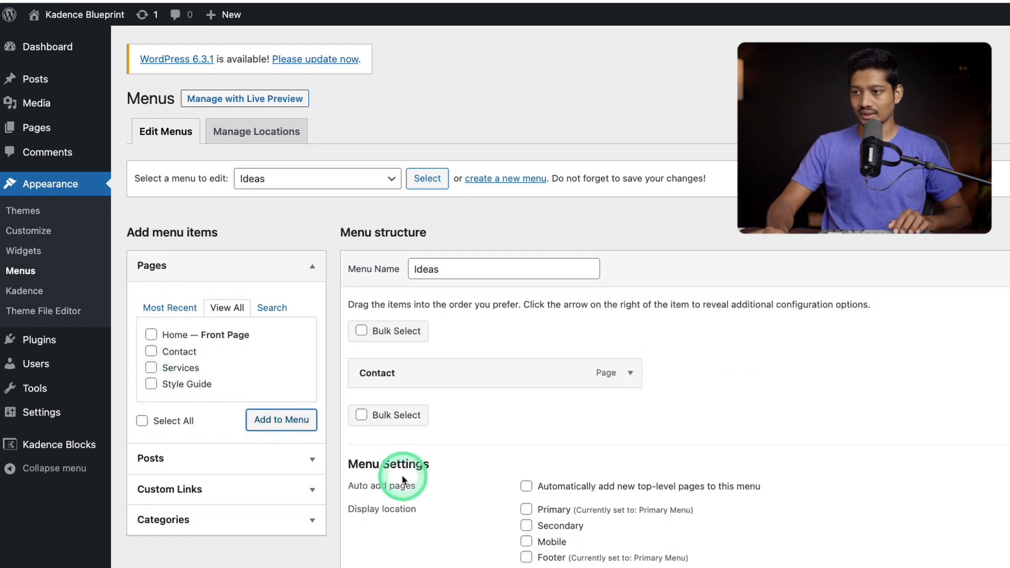
left_click(630, 373)
left_click(363, 481)
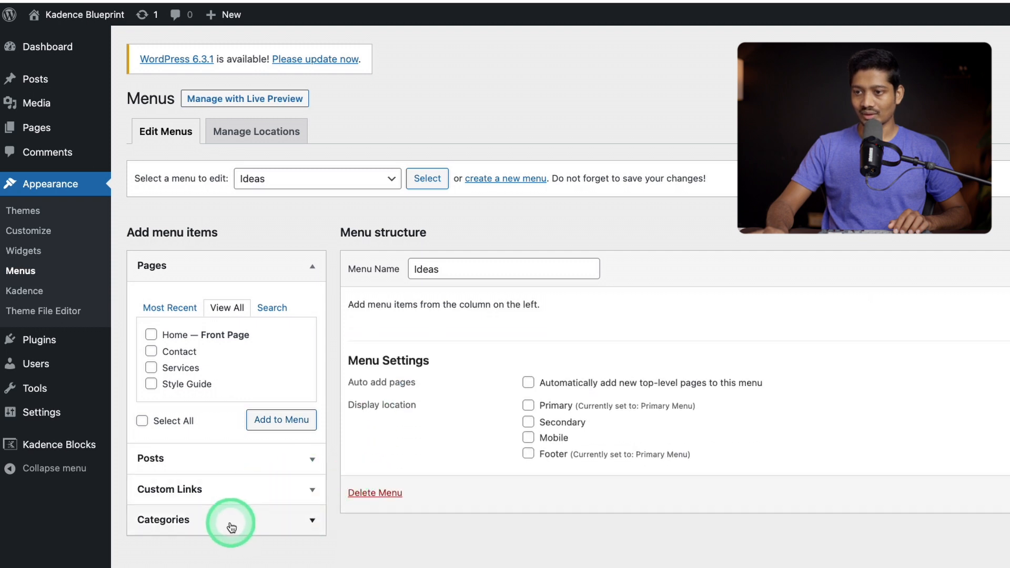
left_click(200, 533)
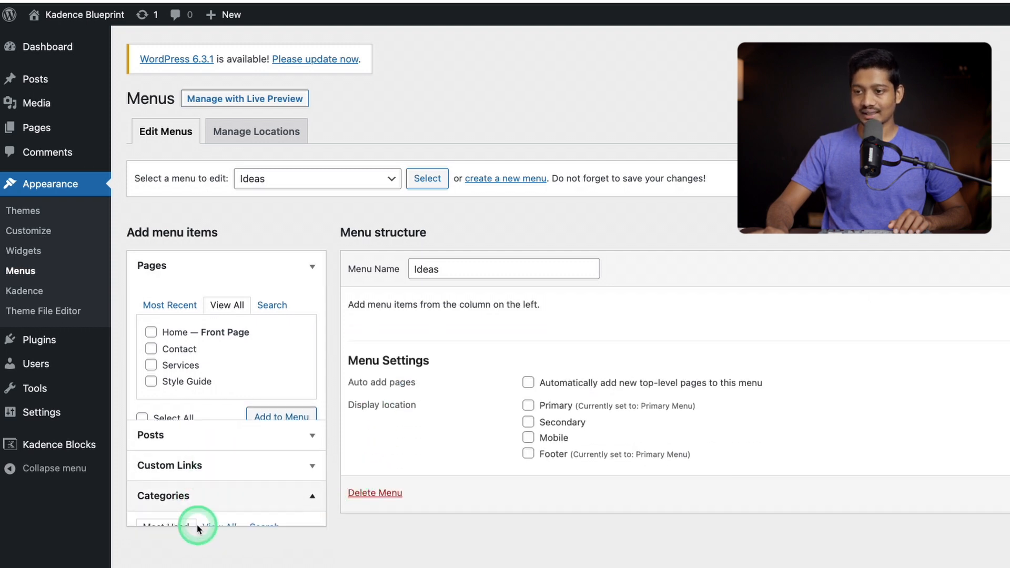
left_click(305, 356)
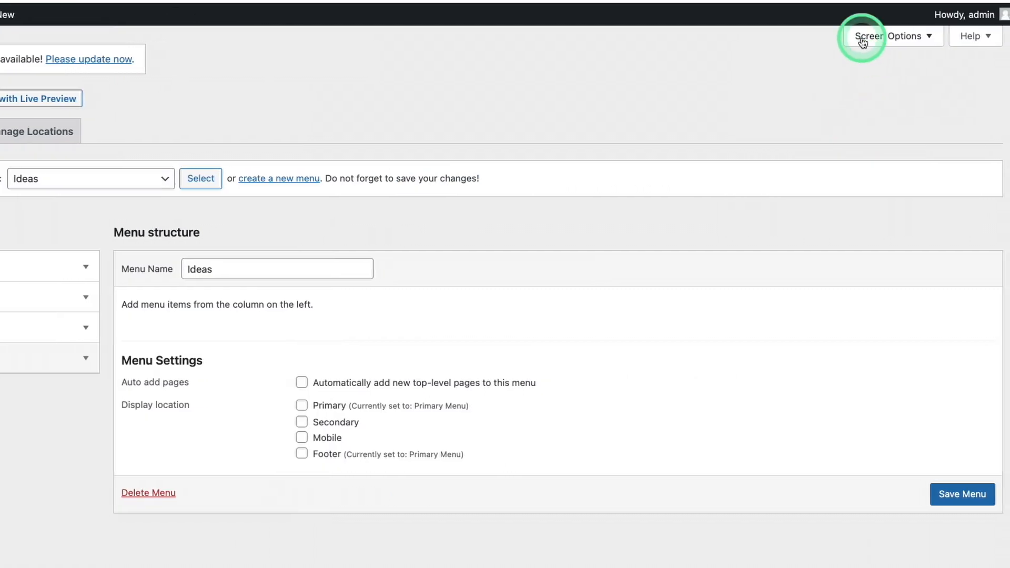
left_click(866, 35)
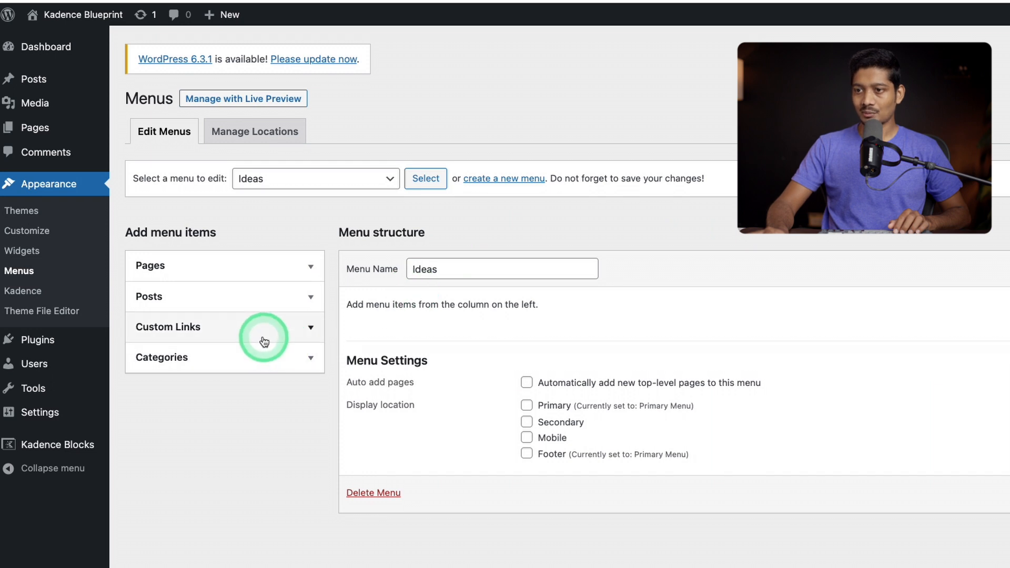
Add a custom link with URL # and link text "Articles" to the Ideas menu
left_click(262, 338)
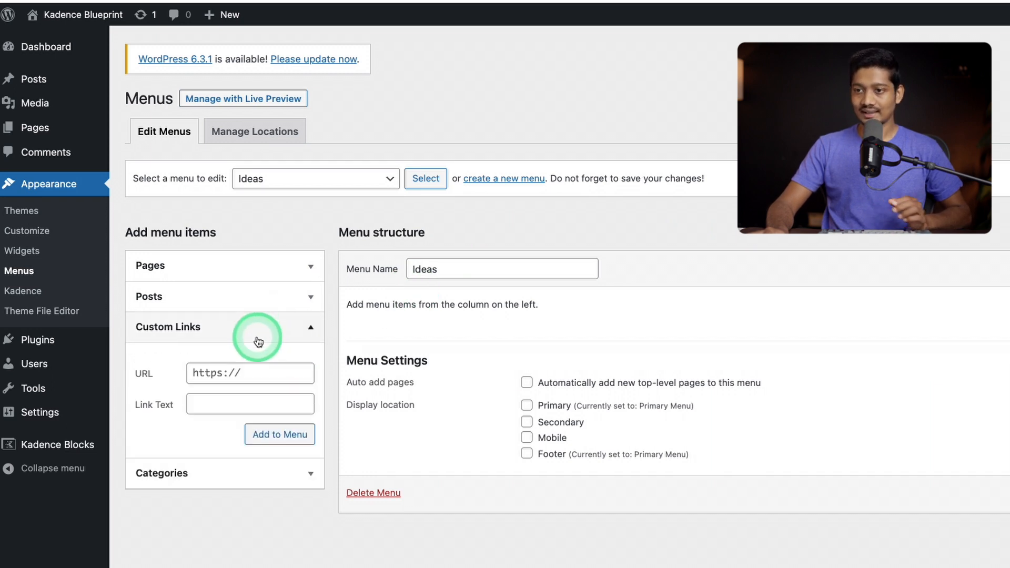
left_click(243, 365)
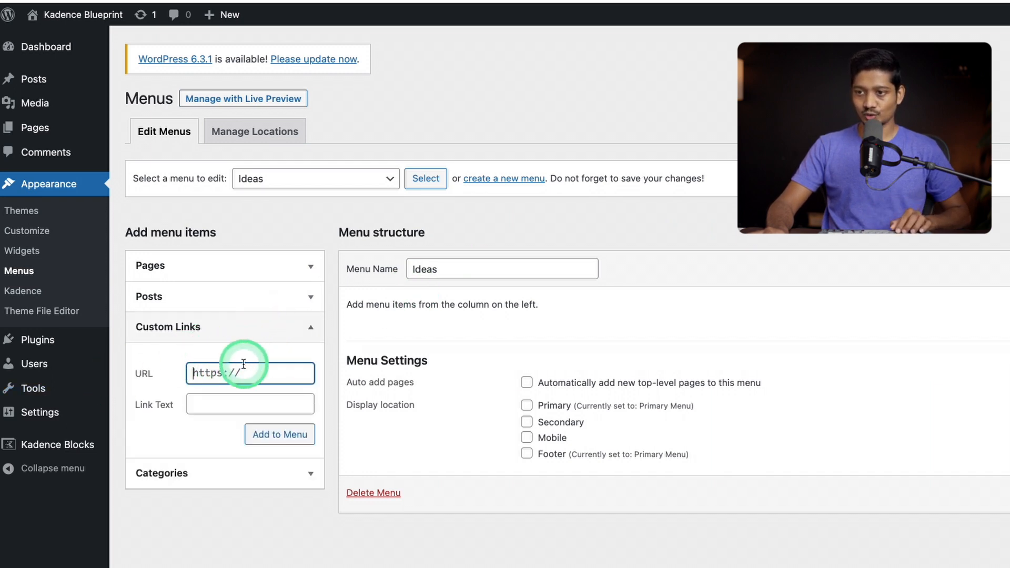
type("#")
left_click(247, 402)
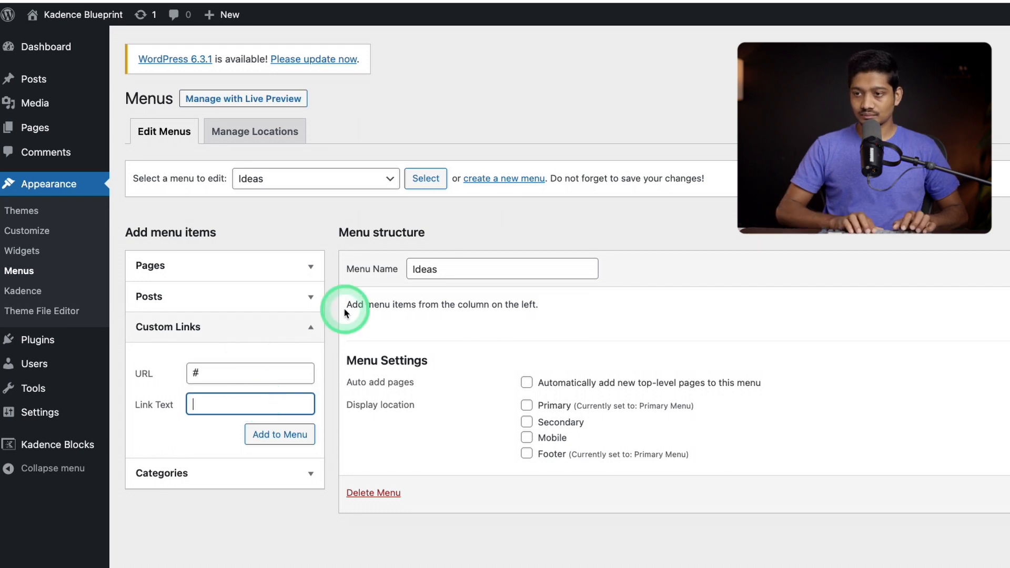
type("Articles")
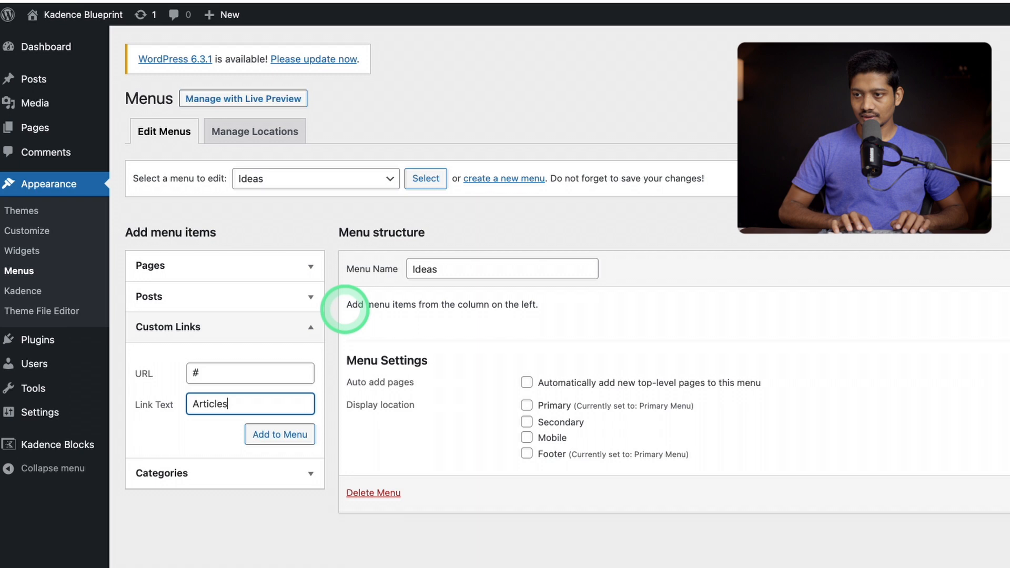
key("Return")
Add the custom links "How it Works" and "Our Story" with URL # to the Ideas menu
left_click(243, 401)
type("How it Works")
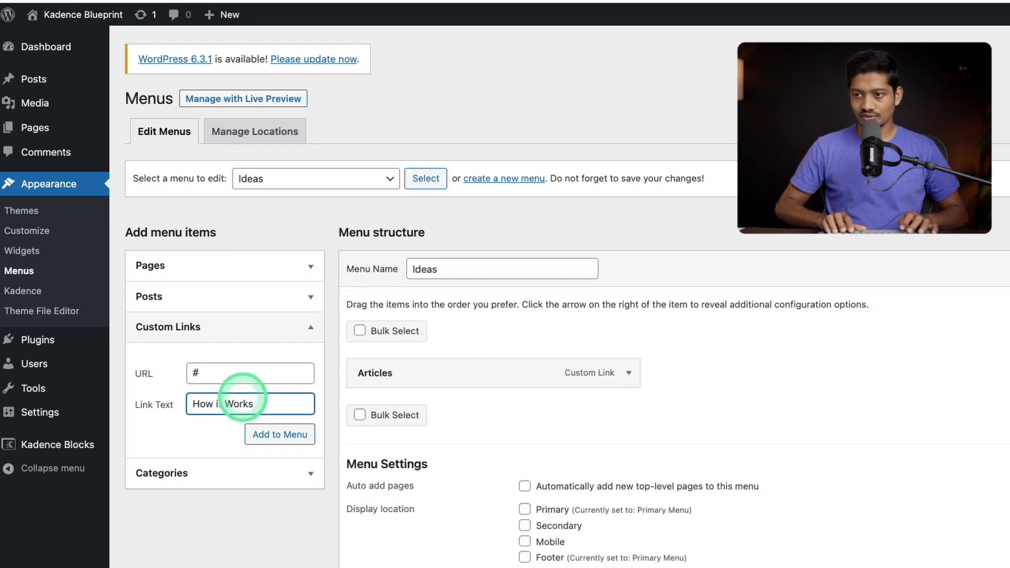
key("Return")
left_click(237, 376)
type("#")
key("Tab")
type("Our Story")
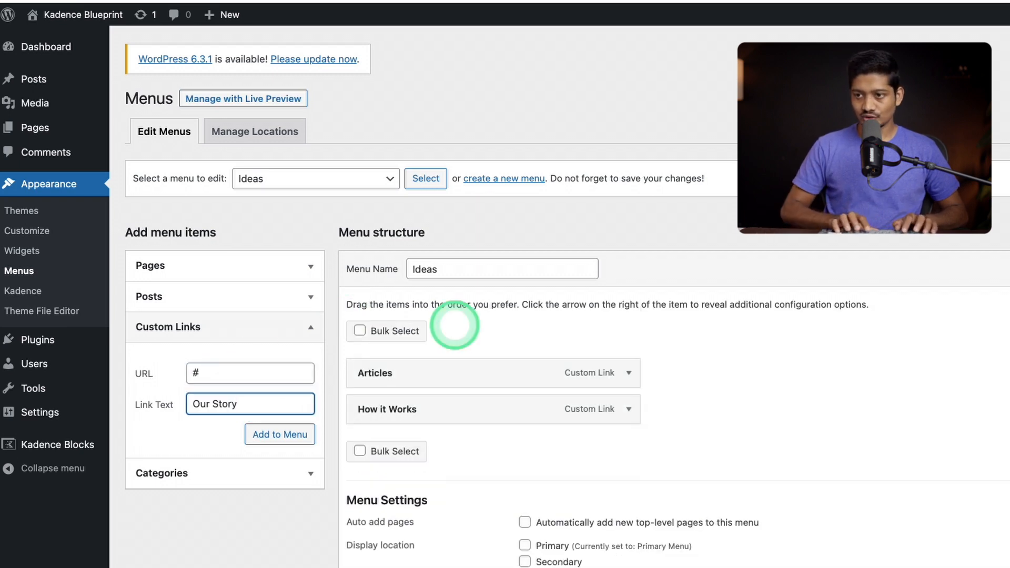
key("Return")
Add a "Contact Us" custom link with URL # to the Ideas menu and save the menu
left_click(215, 373)
type("#")
left_click(215, 404)
type("Contact Us")
key("Return")
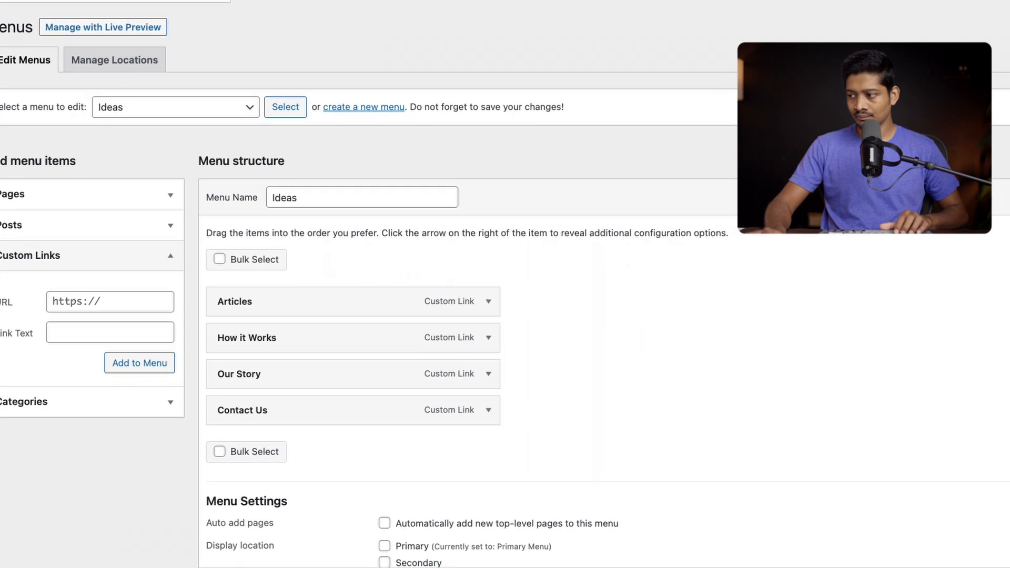
left_click(974, 548)
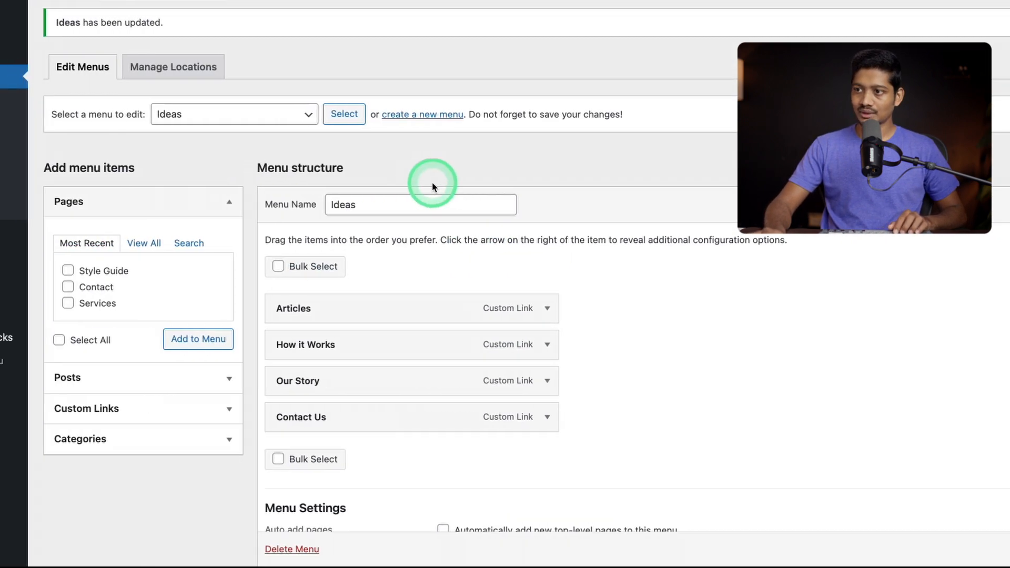
Create a second menu named Blog and add the custom links "Happiness" and "Leadership" to it
left_click(313, 114)
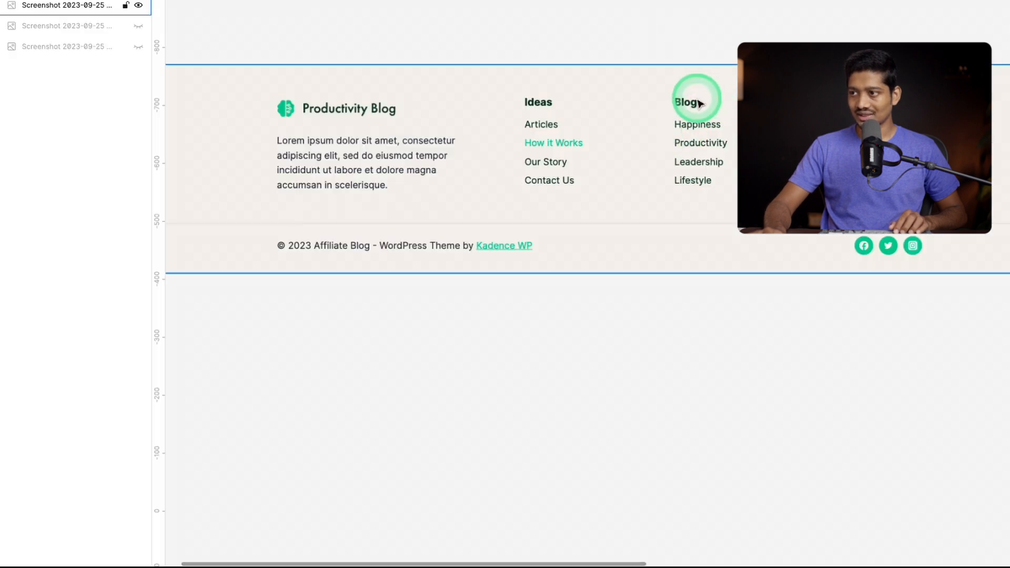
type("Blog")
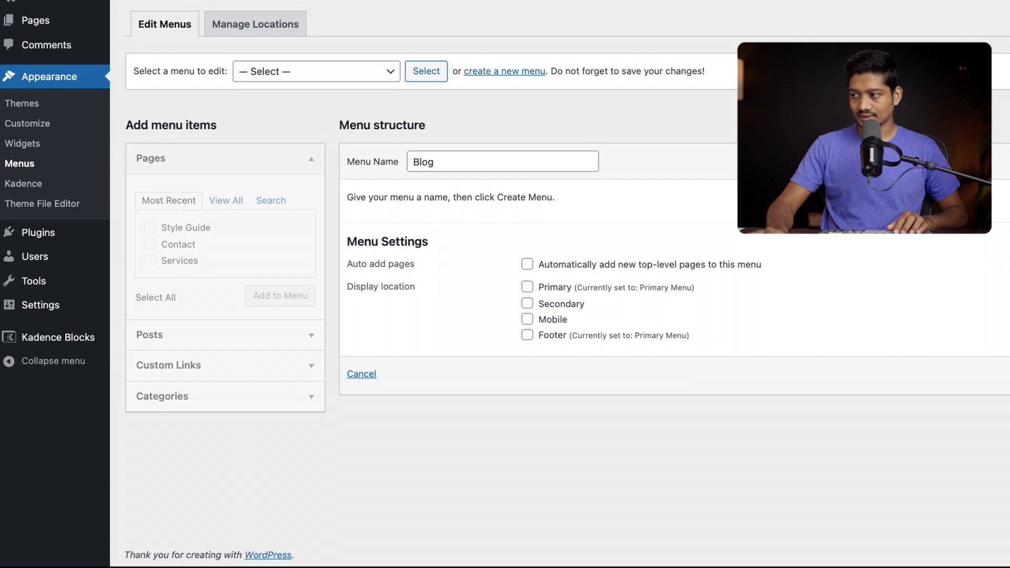
left_click(234, 365)
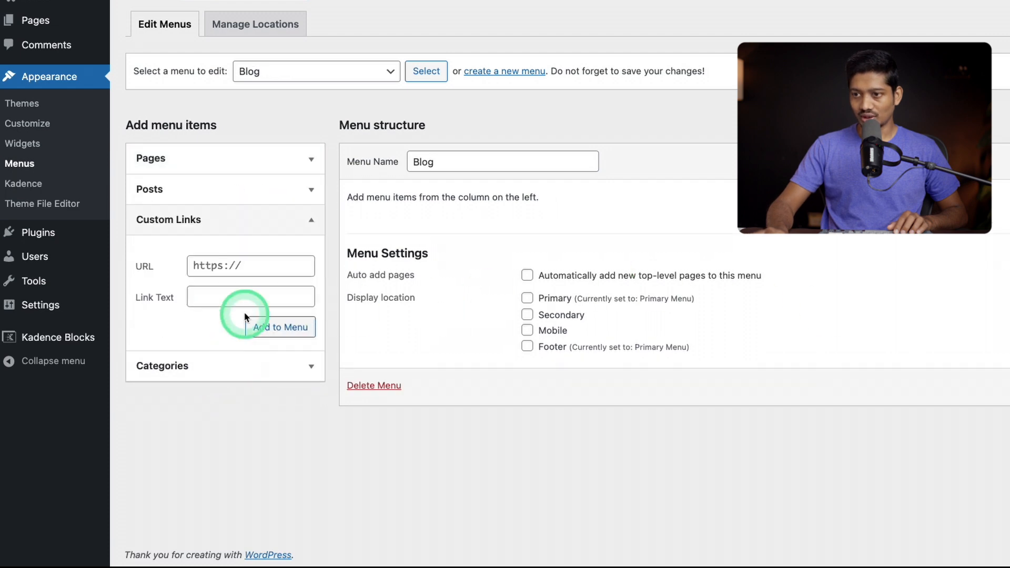
left_click(248, 266)
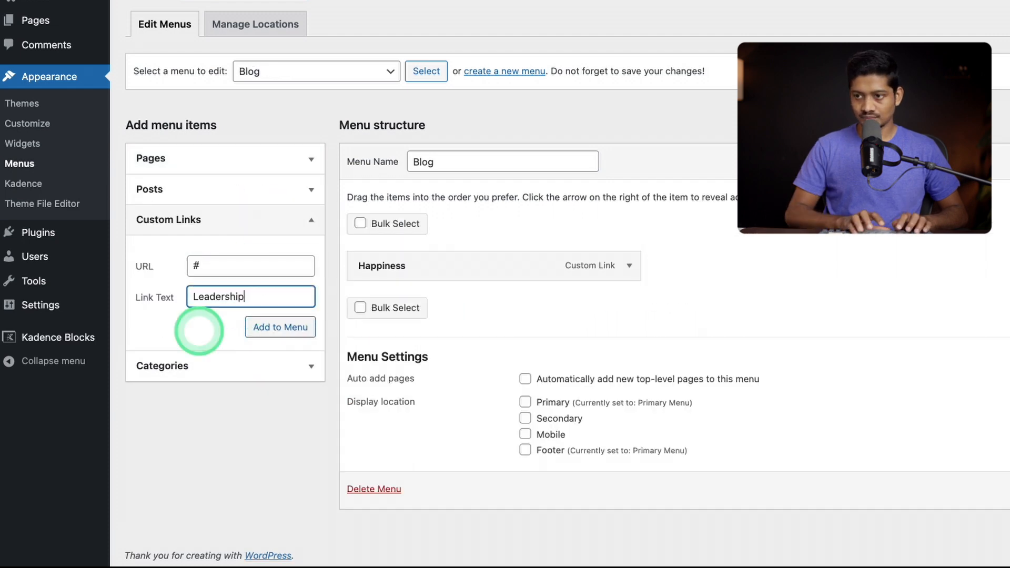
key("Return")
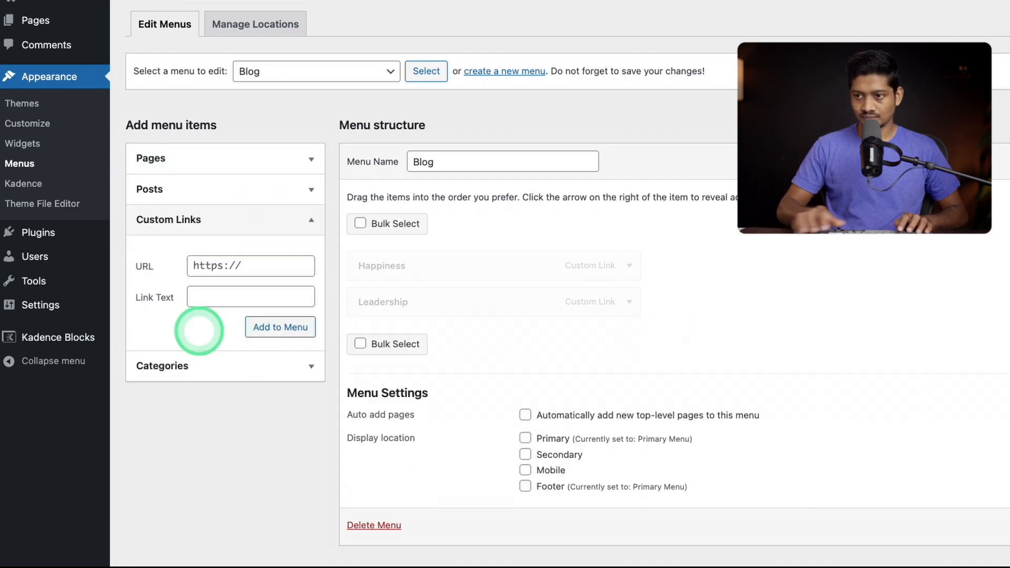
Add a custom link with URL # and link text "Productivity" to the Blog menu
triple_click(236, 265)
type("#")
left_click(226, 296)
type("Productivity")
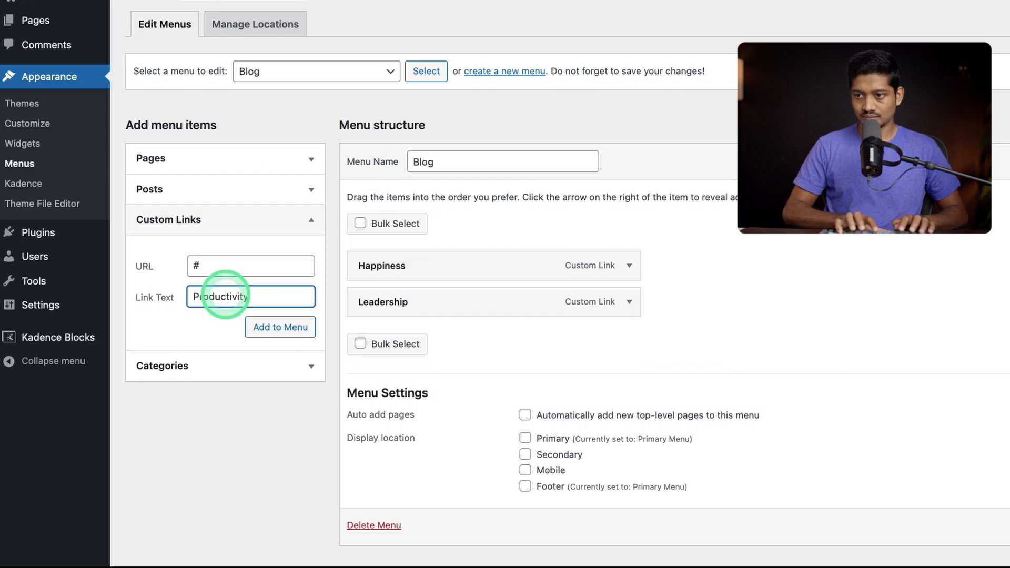
key("Return")
Add a "Lifestyle" custom link with URL # to the Blog menu and save the menu
triple_click(231, 265)
type("#")
left_click(237, 296)
type("Lifestyle")
left_click(281, 327)
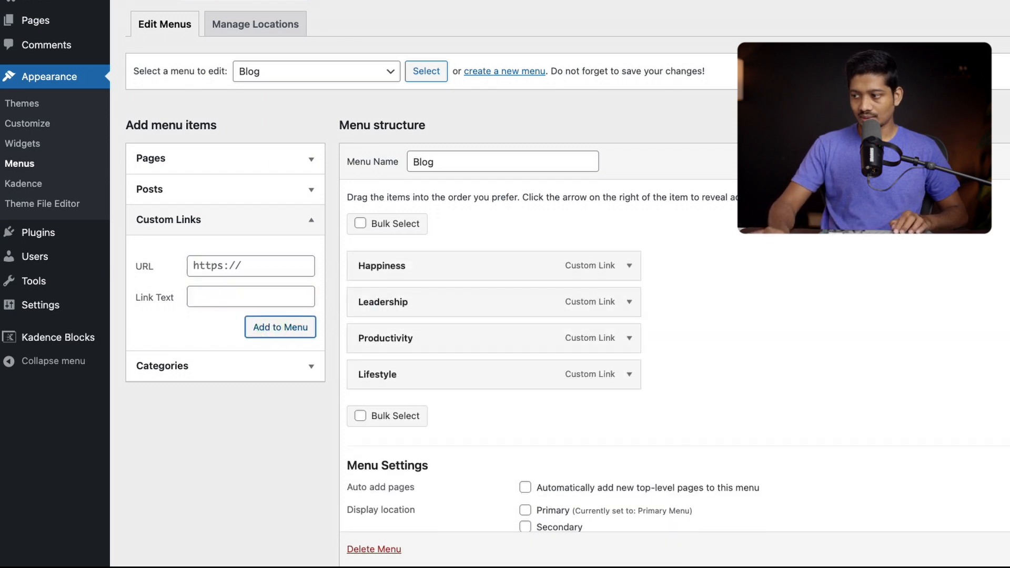
scroll(568, 305, "down", 1)
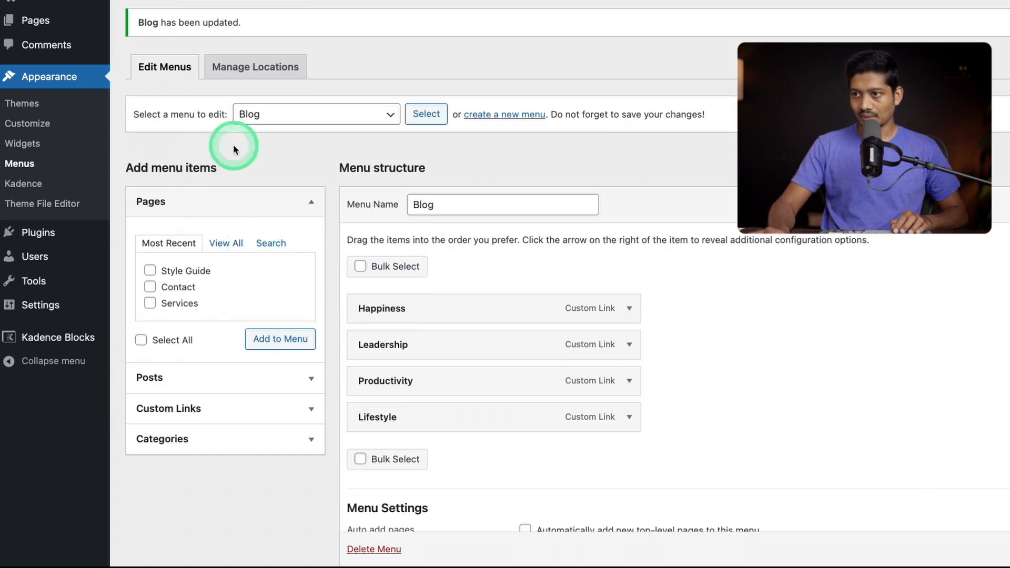
Check the list of existing menus and return to the site customizer
left_click(333, 119)
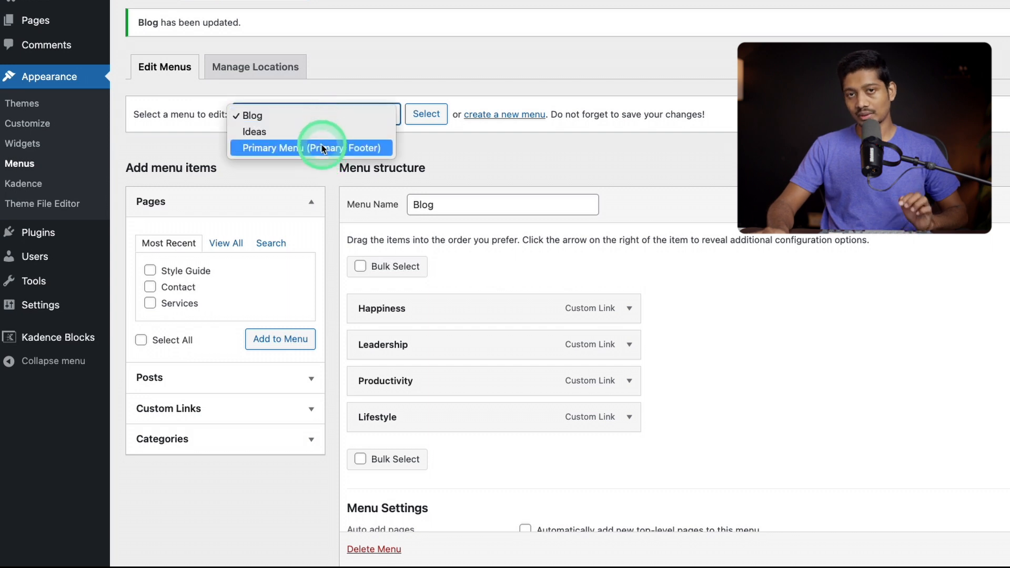
left_click(331, 95)
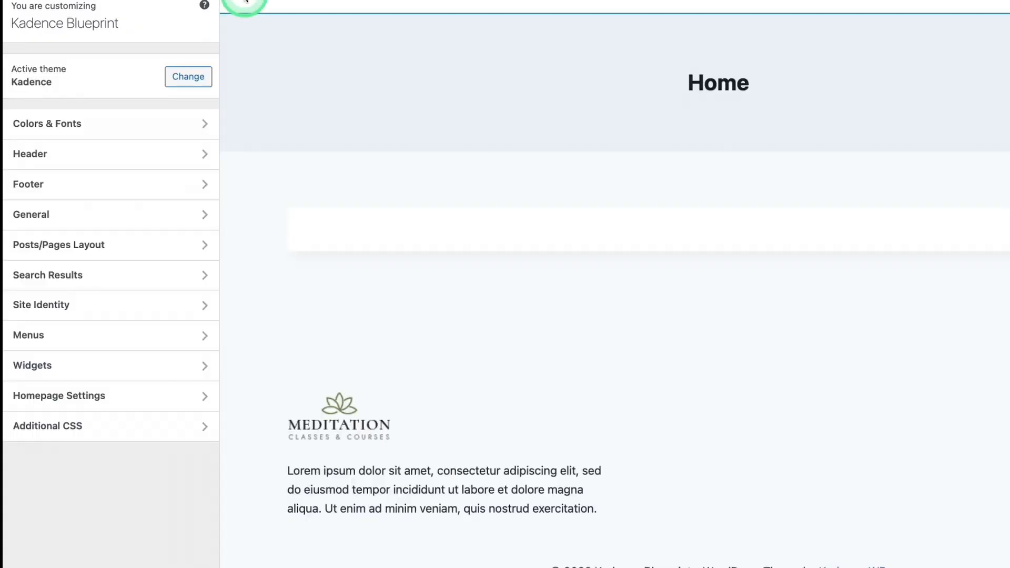
Assign the Ideas menu to the Navigation Menu titled "Ideas" in the footer's Widget 2
left_click(101, 183)
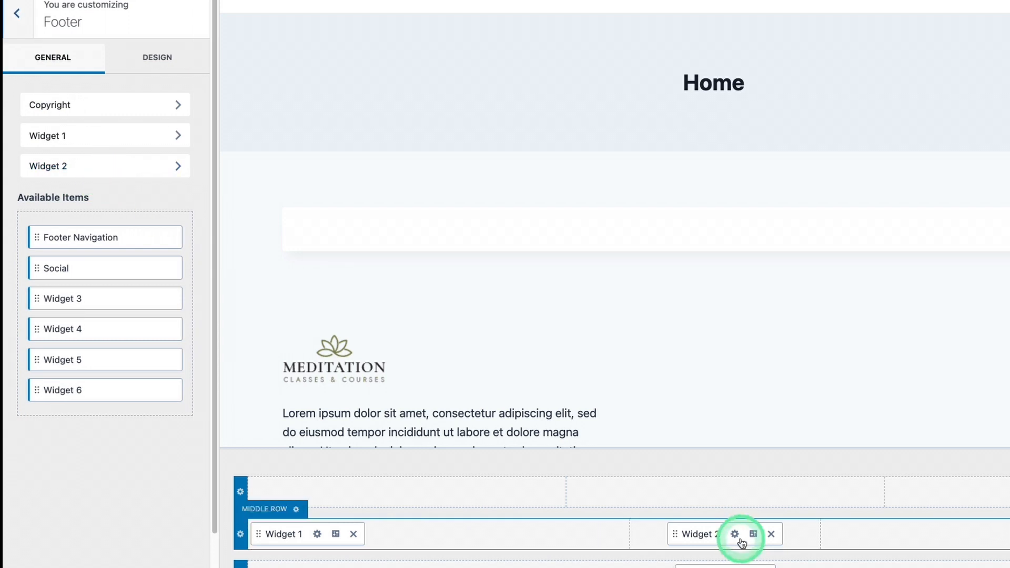
left_click(735, 534)
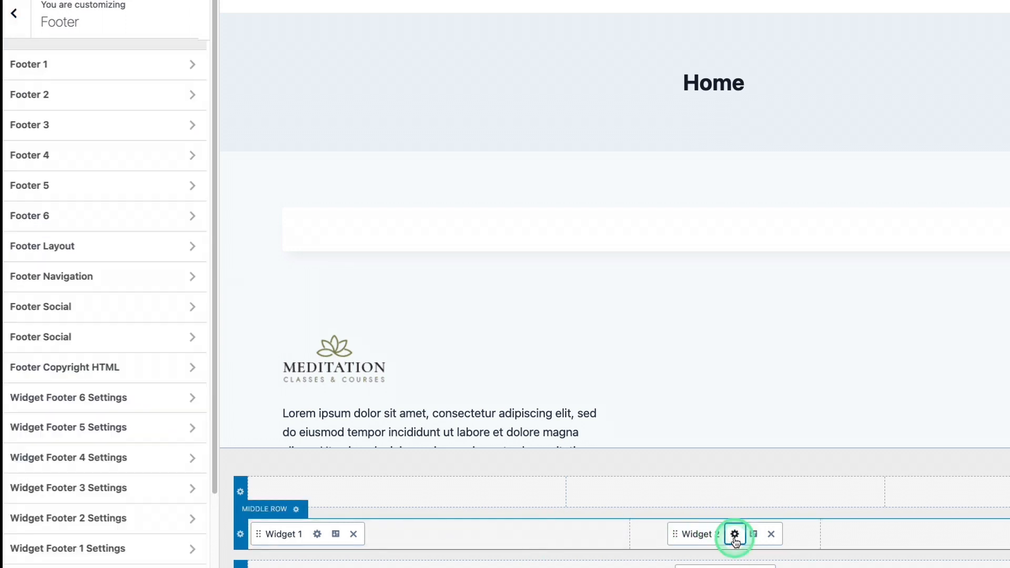
left_click(98, 155)
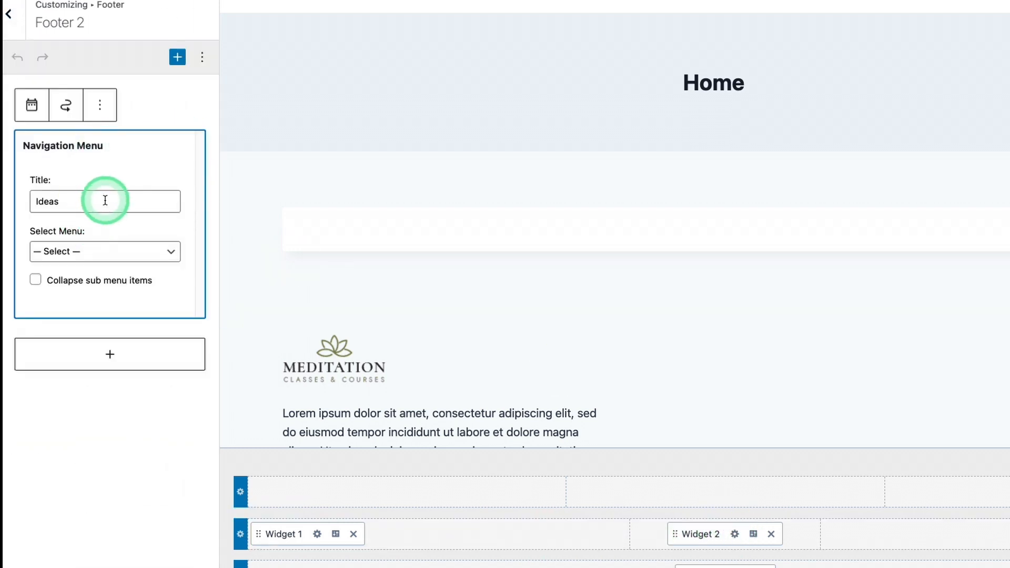
left_click(86, 251)
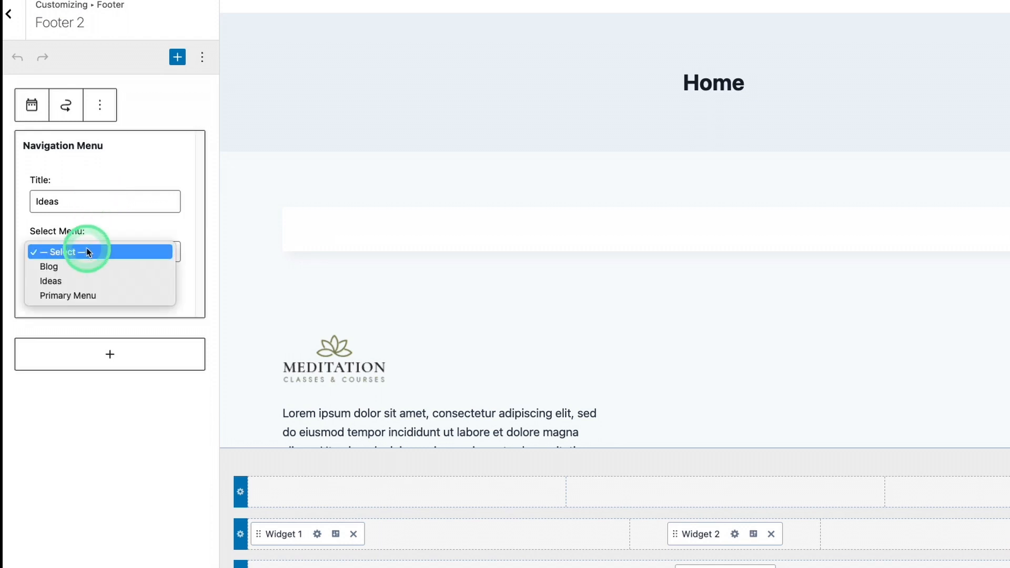
left_click(75, 282)
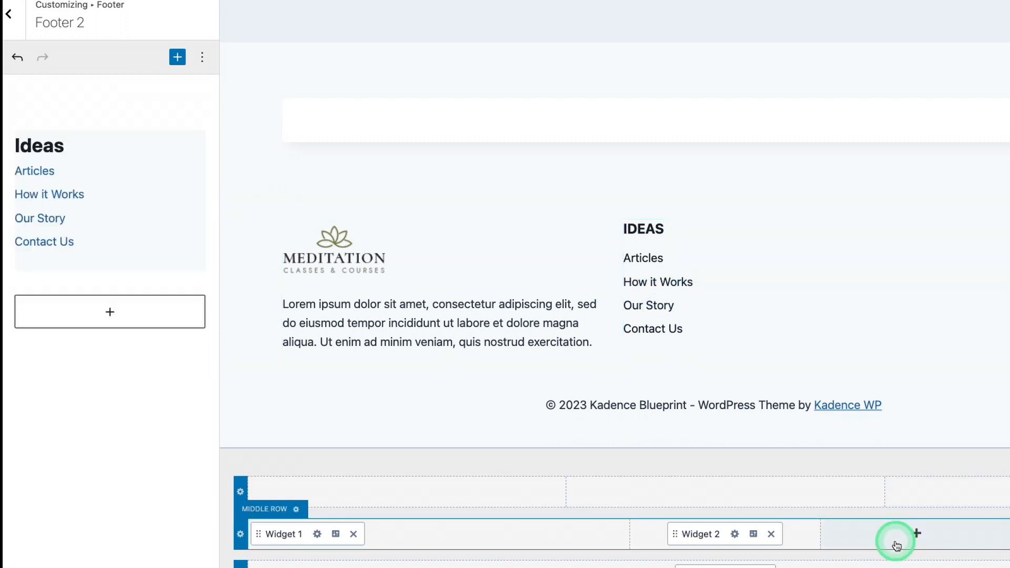
Add Widget 3 to the middle row's third column, containing a Navigation Menu titled "Blog" that uses the Blog menu
left_click(915, 533)
left_click(981, 466)
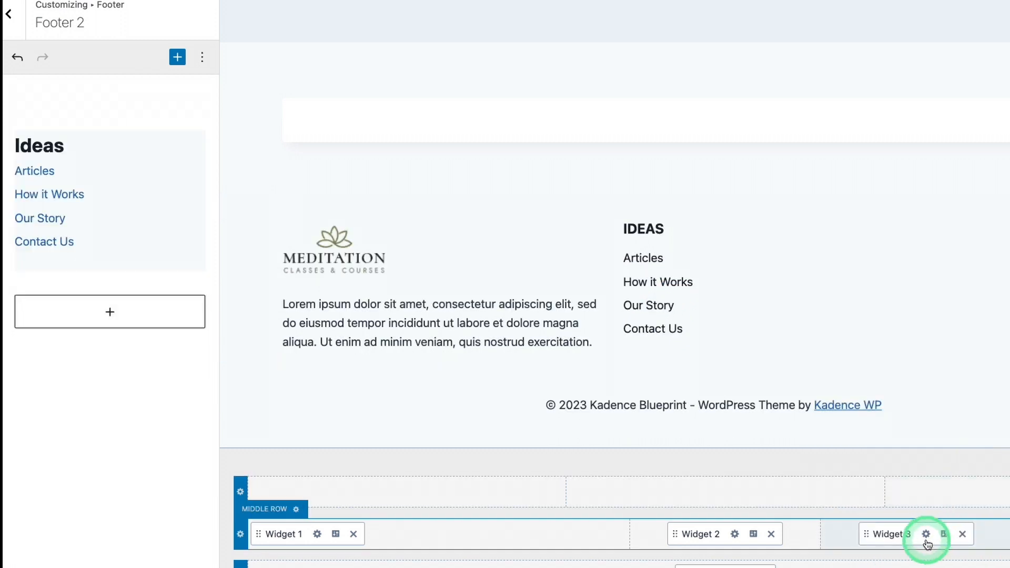
left_click(926, 534)
left_click(140, 154)
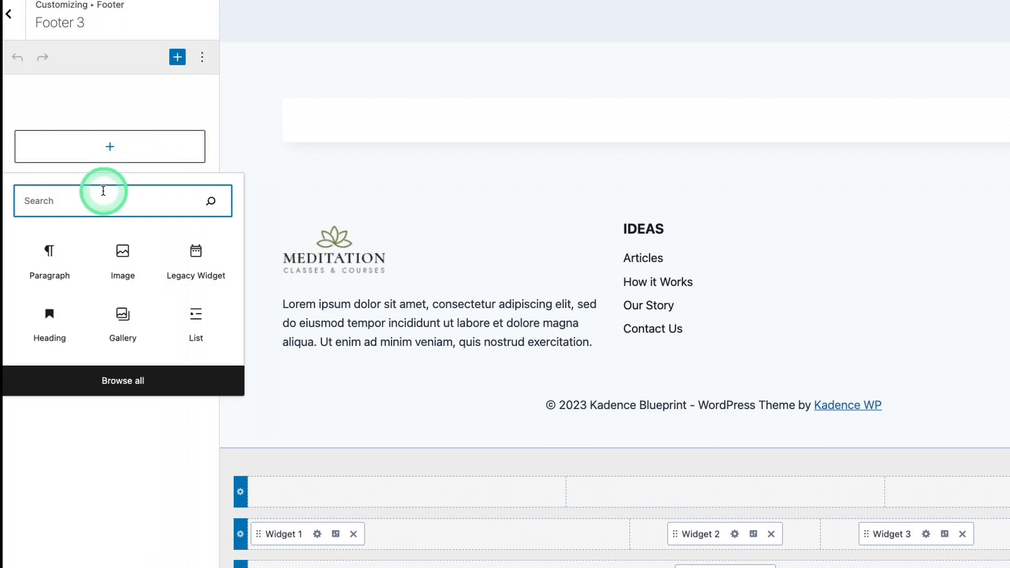
type("menu")
left_click(136, 267)
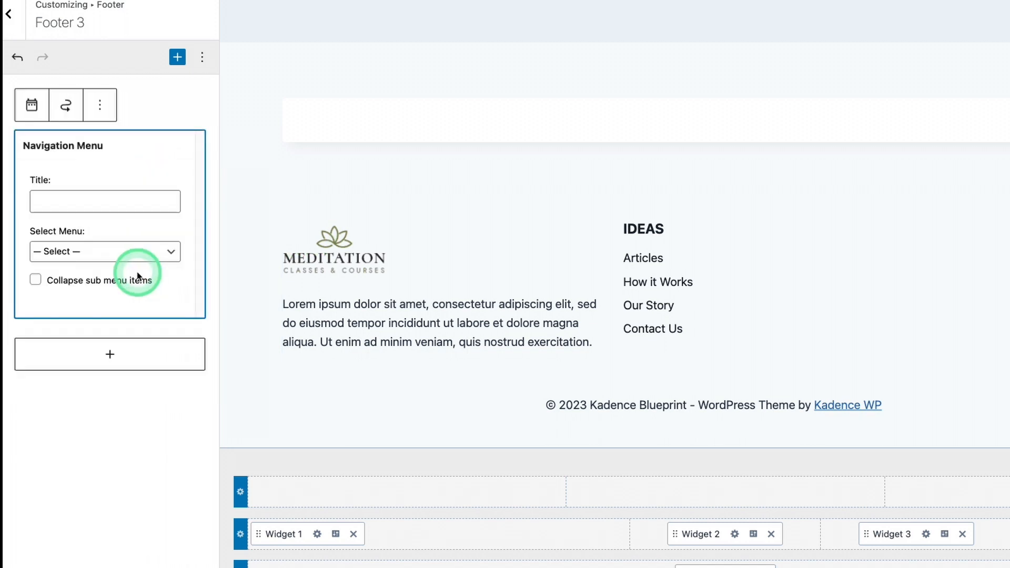
left_click(104, 253)
left_click(107, 266)
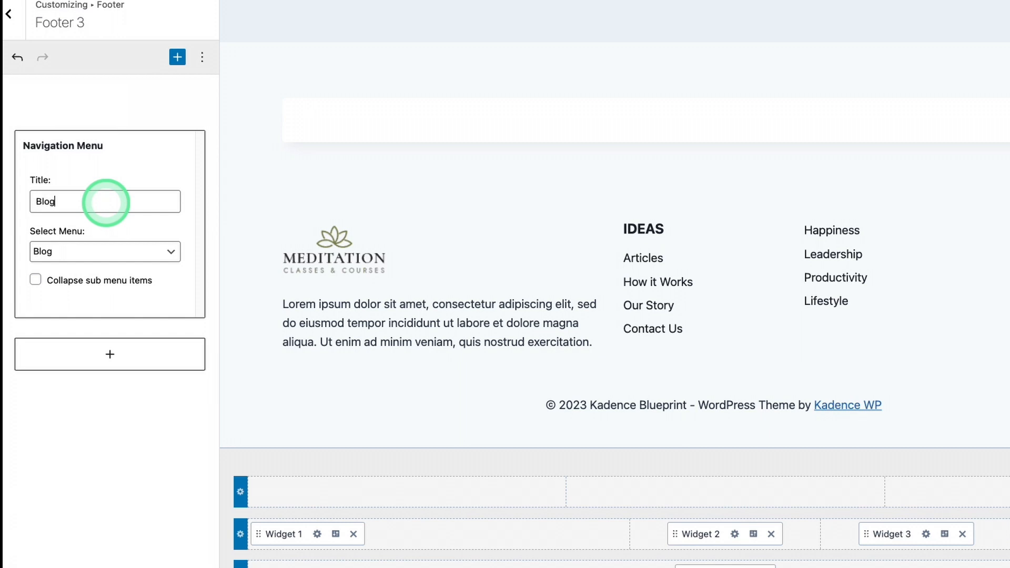
Add Widget 4 to the middle row's fourth column, containing a Navigation Menu titled "Links" that uses the Primary Menu
left_click(873, 510)
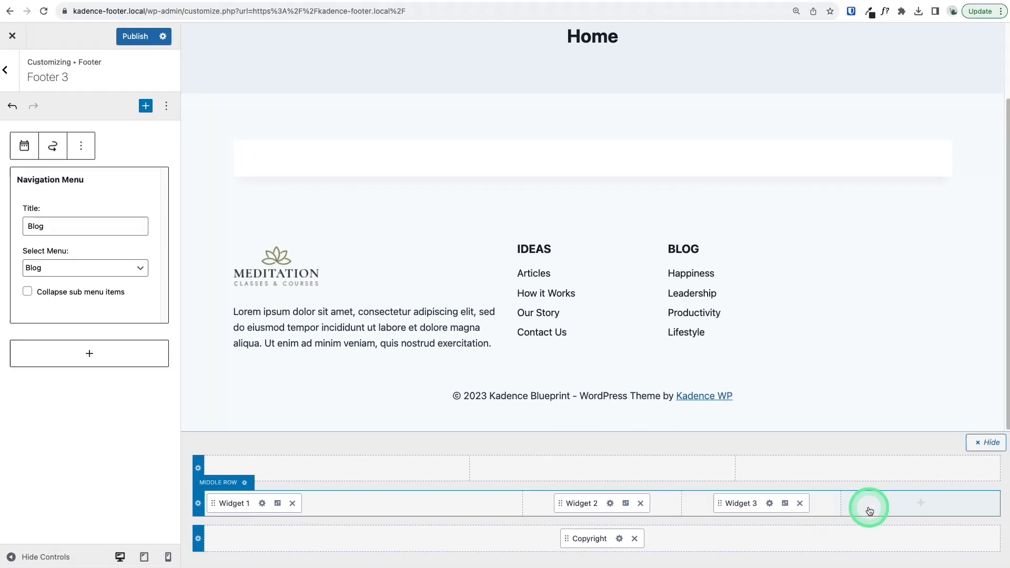
left_click(971, 447)
left_click(957, 503)
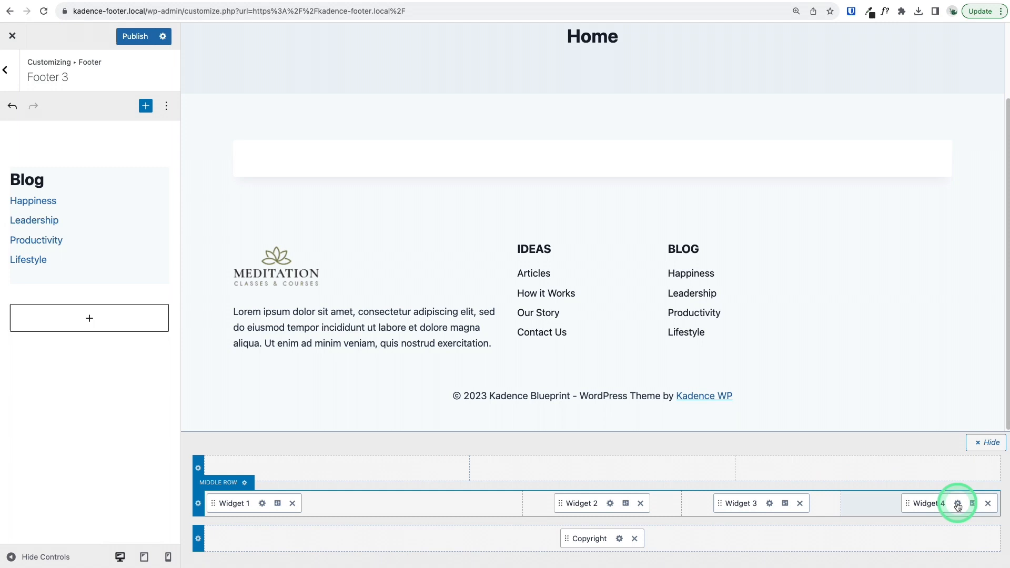
left_click(65, 179)
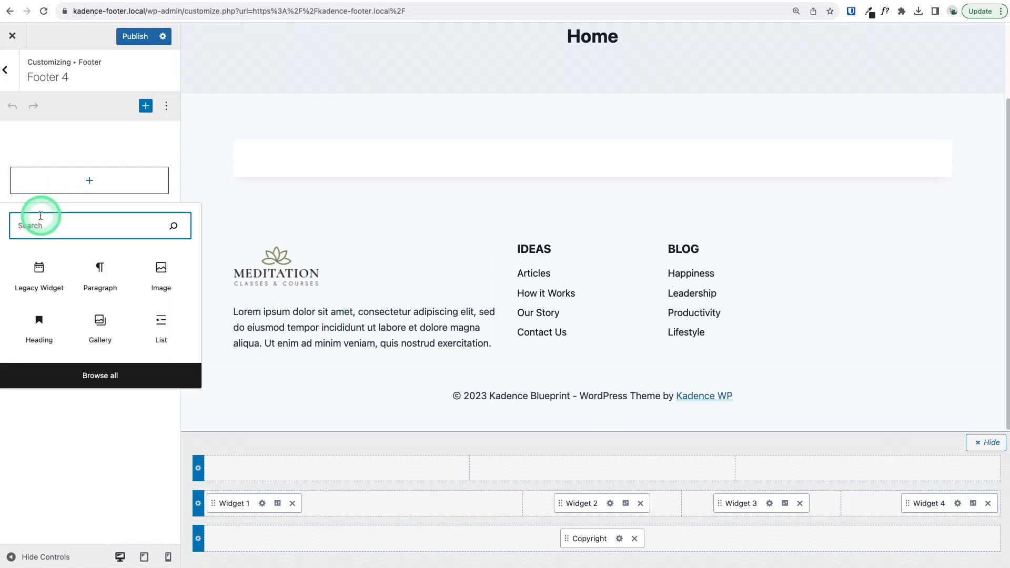
type("menu")
left_click(102, 279)
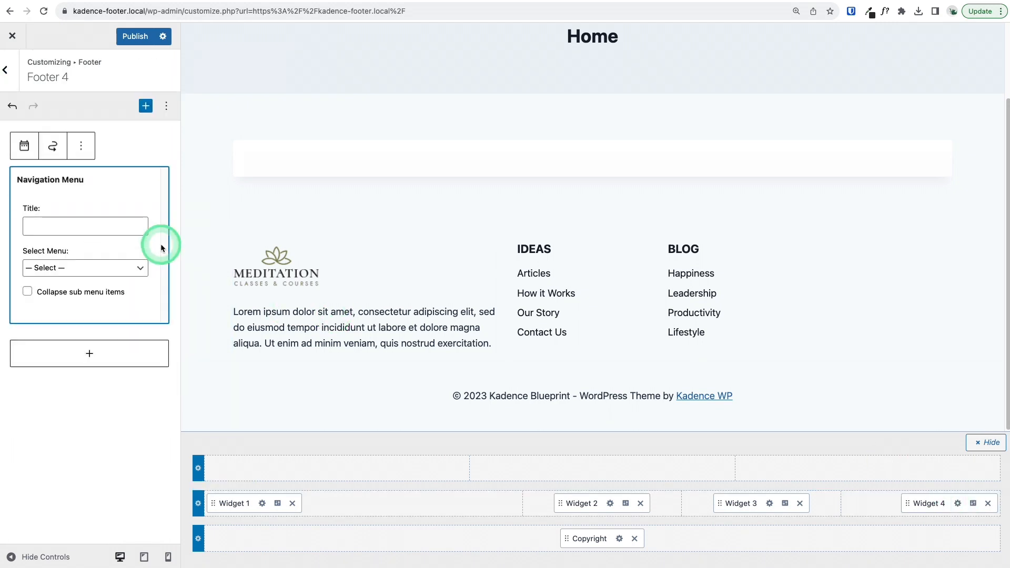
left_click(130, 267)
left_click(99, 305)
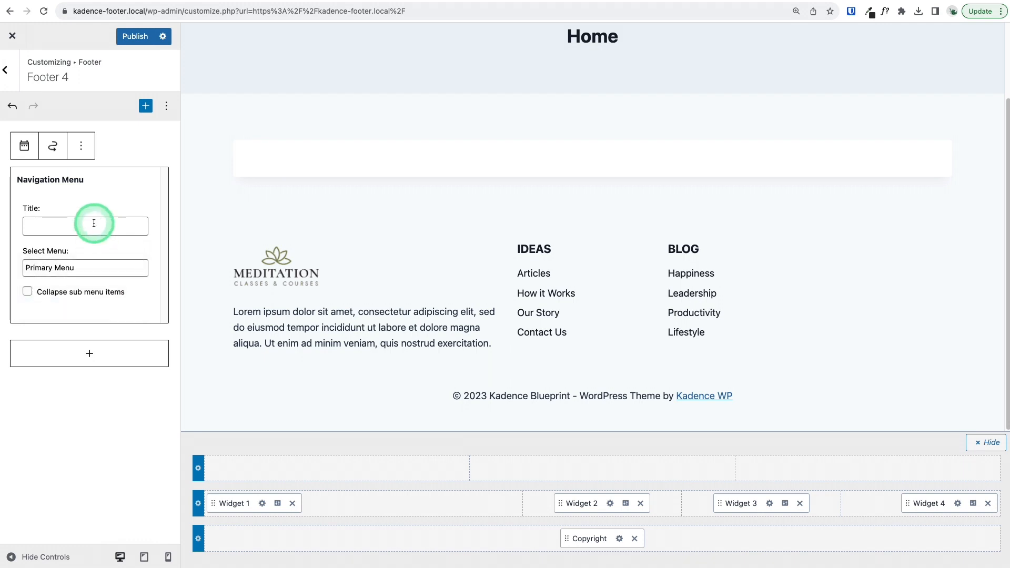
left_click(94, 223)
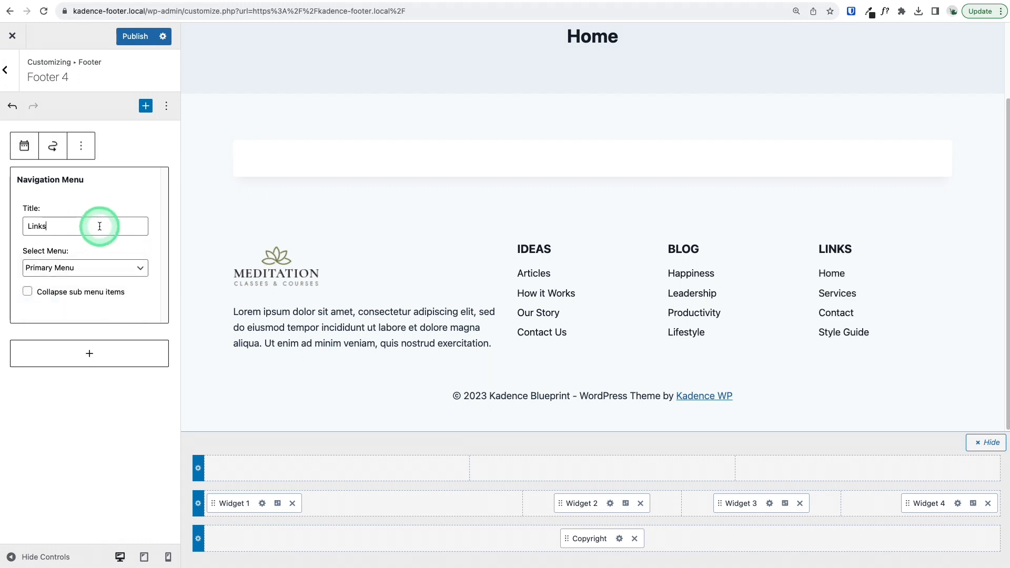
Publish the footer changes and preview the full-width page with the customizer controls hidden, then show the controls again
left_click(132, 38)
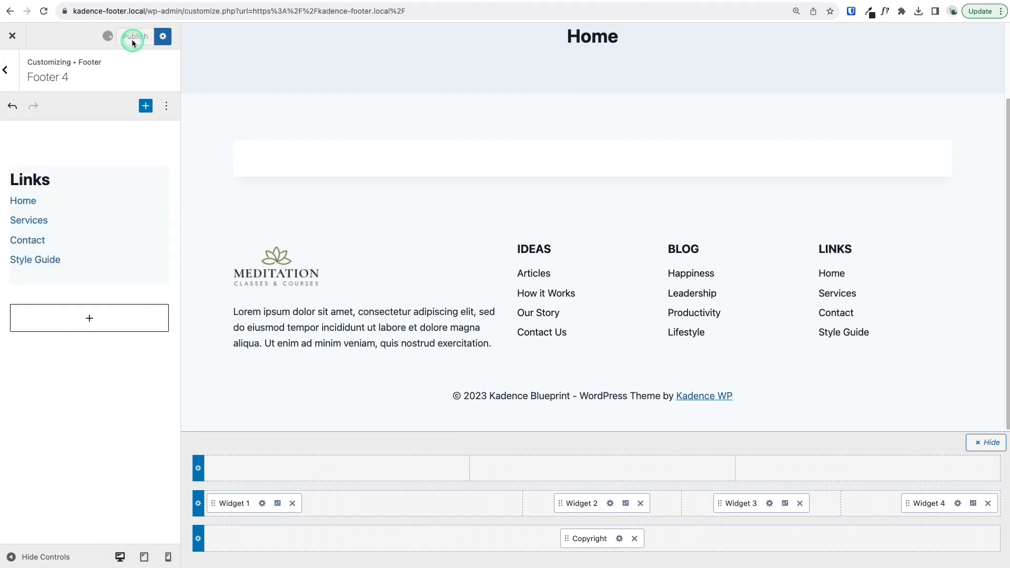
left_click(5, 558)
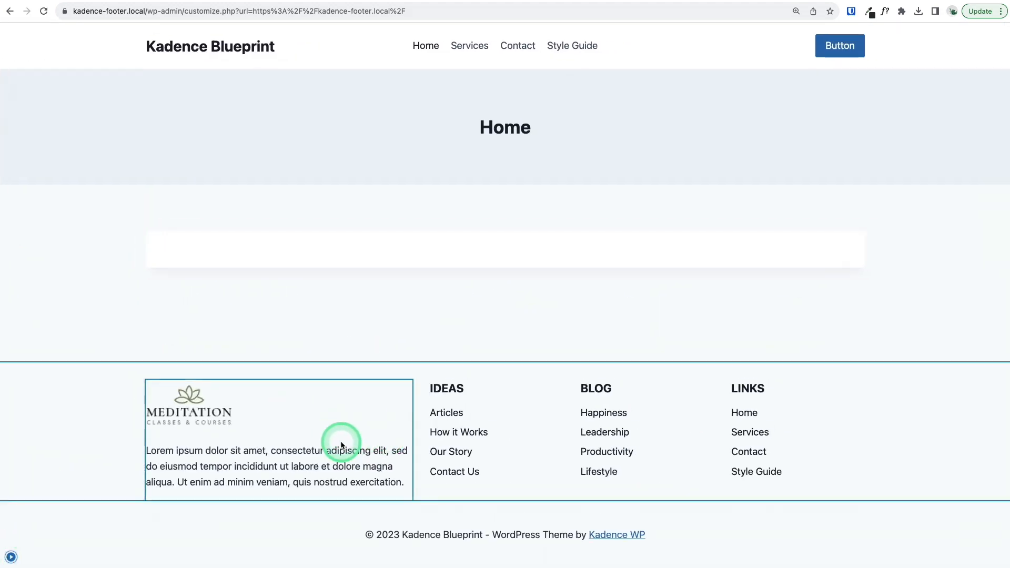
left_click(13, 556)
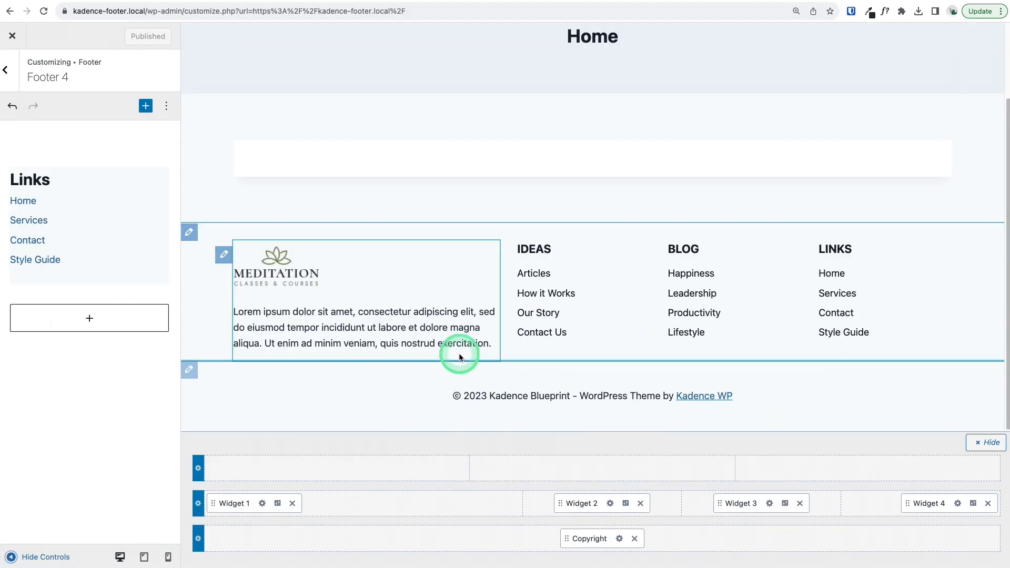
left_click(284, 2)
left_click(437, 2)
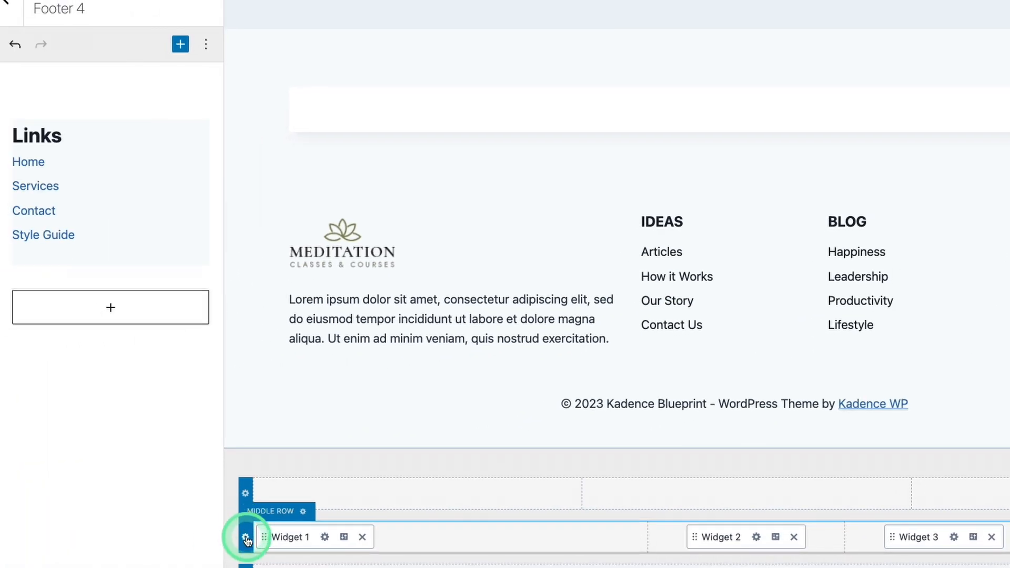
Open the footer's middle row settings and review the general layout and spacing options
left_click(246, 537)
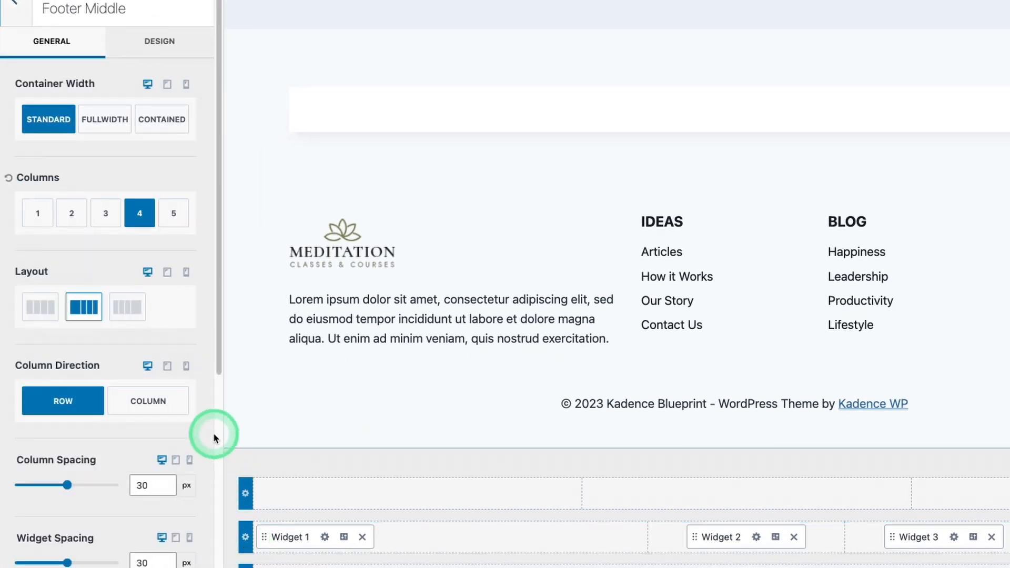
scroll(105, 147, "down", 5)
scroll(101, 209, "up", 5)
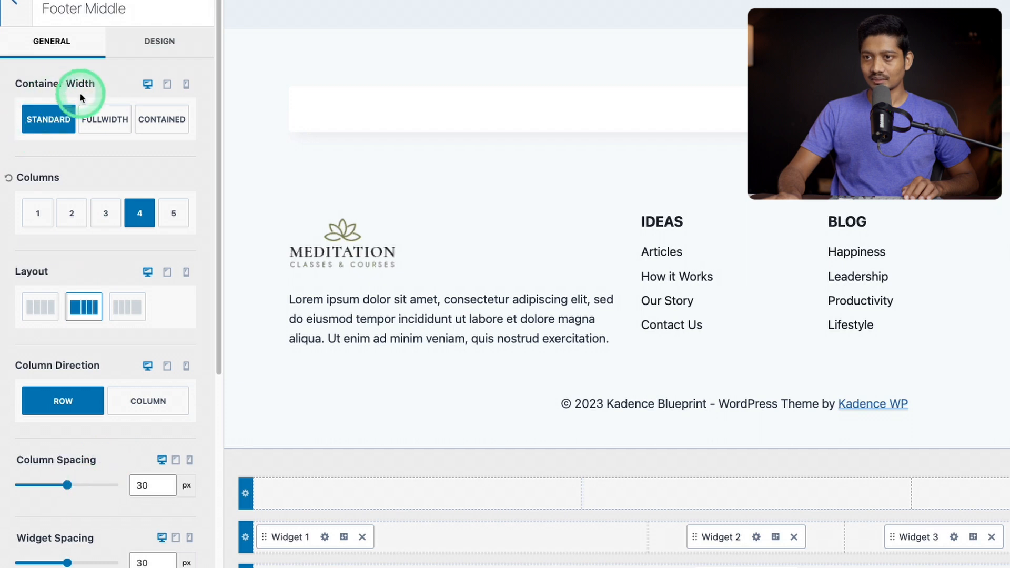
Try the Fullwidth container width on the middle row, preview it without the controls, and restore the Standard width
left_click(95, 125)
left_click(24, 547)
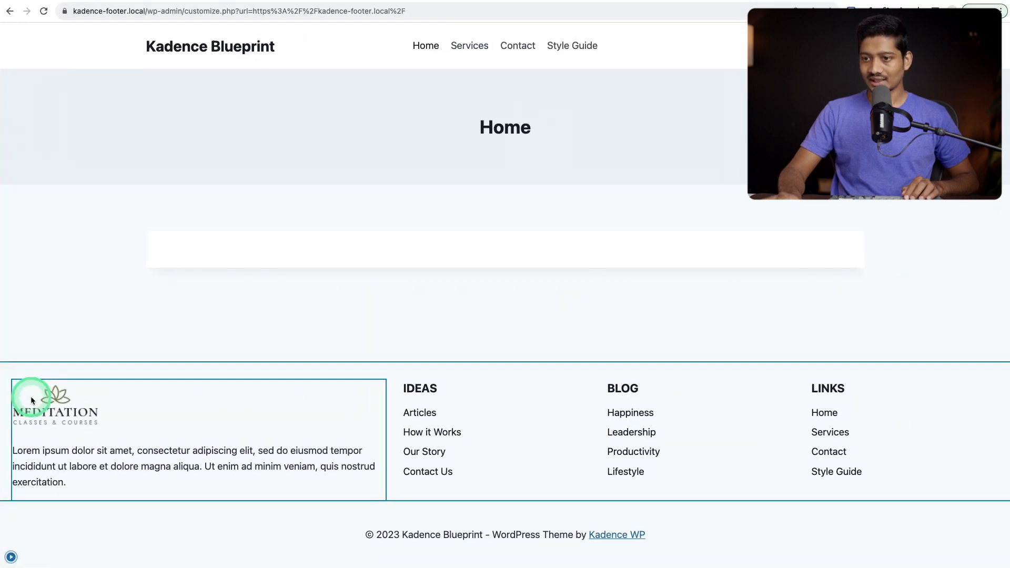
left_click(7, 556)
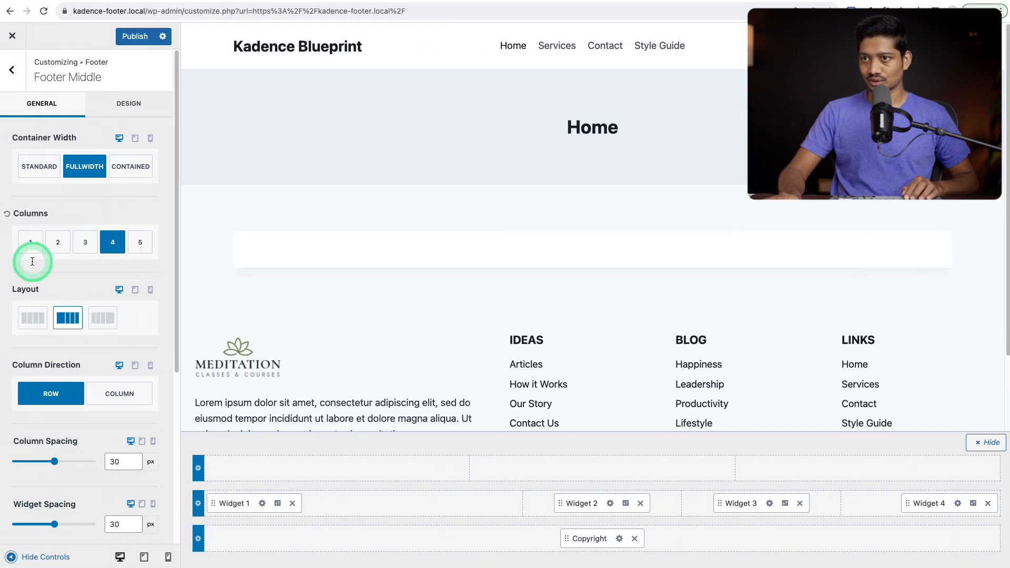
left_click(19, 170)
left_click(30, 555)
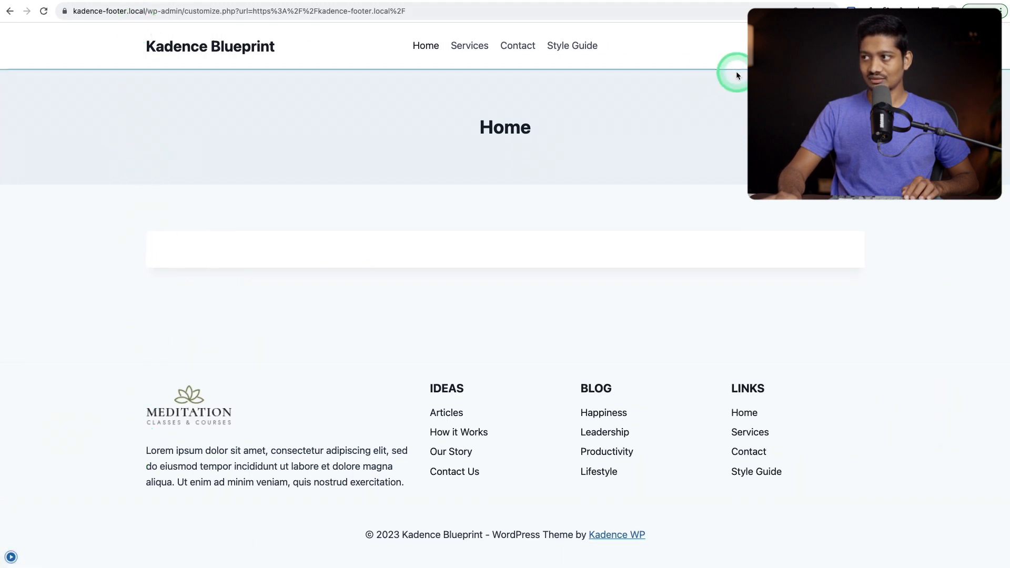
left_click(11, 556)
Set the middle row's column direction to Column and its column spacing to 164 px
scroll(105, 330, "down", 3)
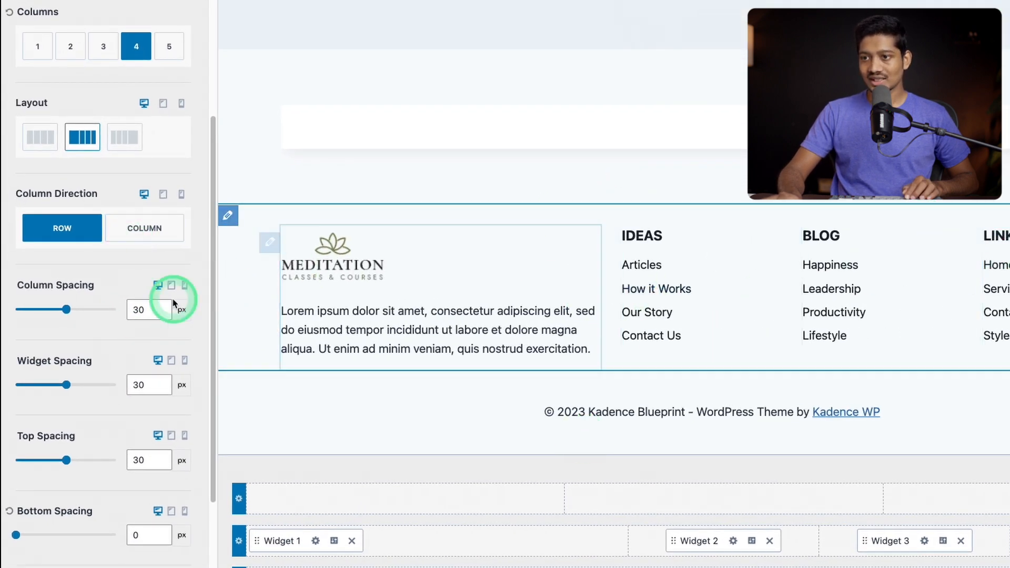
left_click(136, 228)
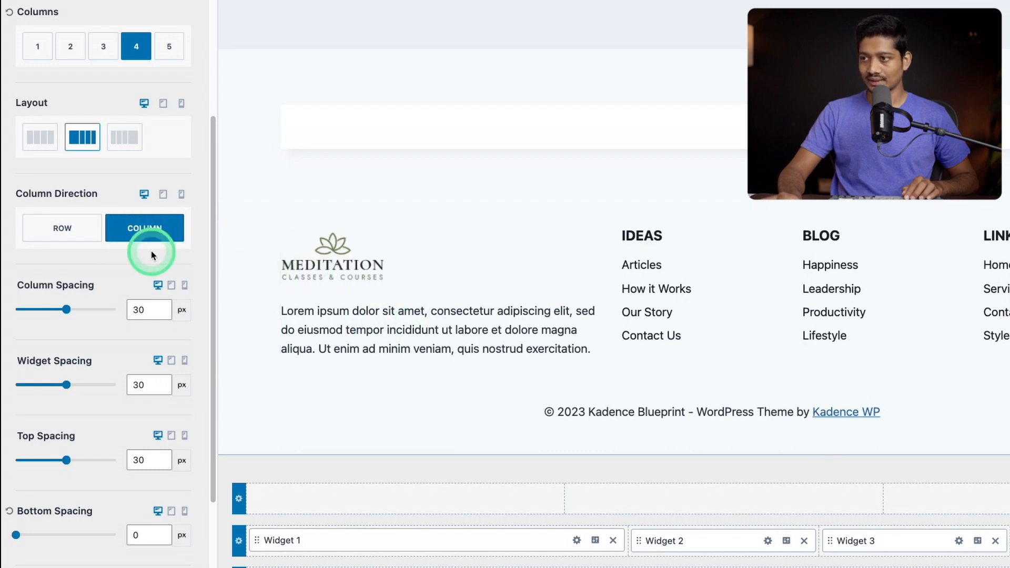
scroll(58, 339, "down", 1)
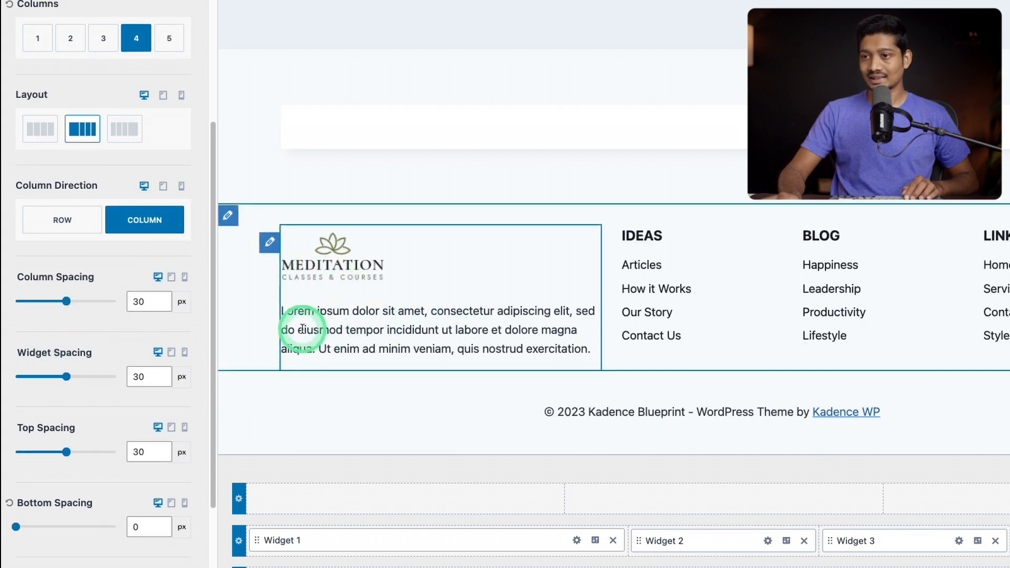
left_click_drag(67, 301, 95, 307)
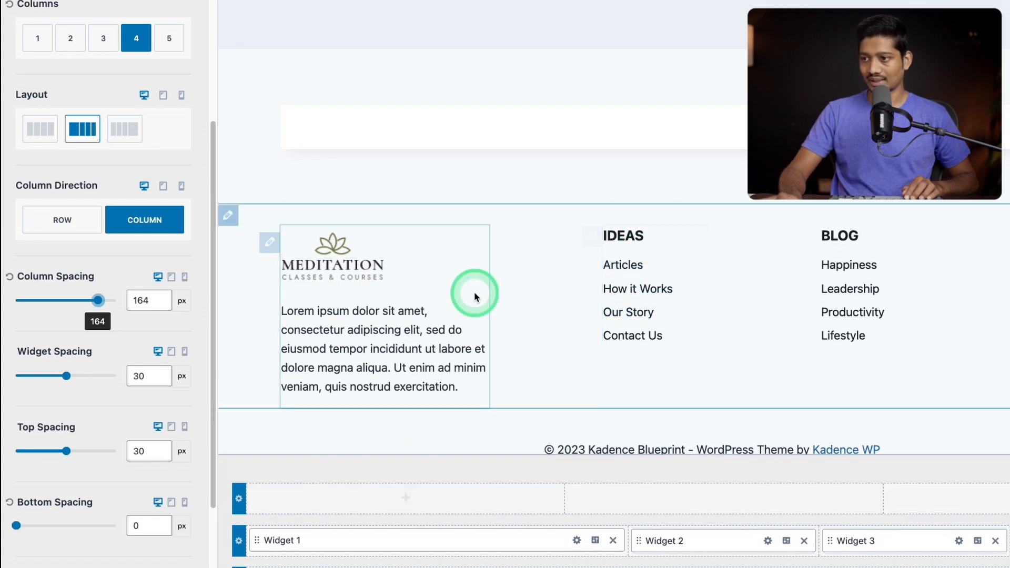
Try several global palette colours on the middle row's widget titles and apply a dark one
scroll(541, 245, "down", 1)
scroll(79, 411, "down", 3)
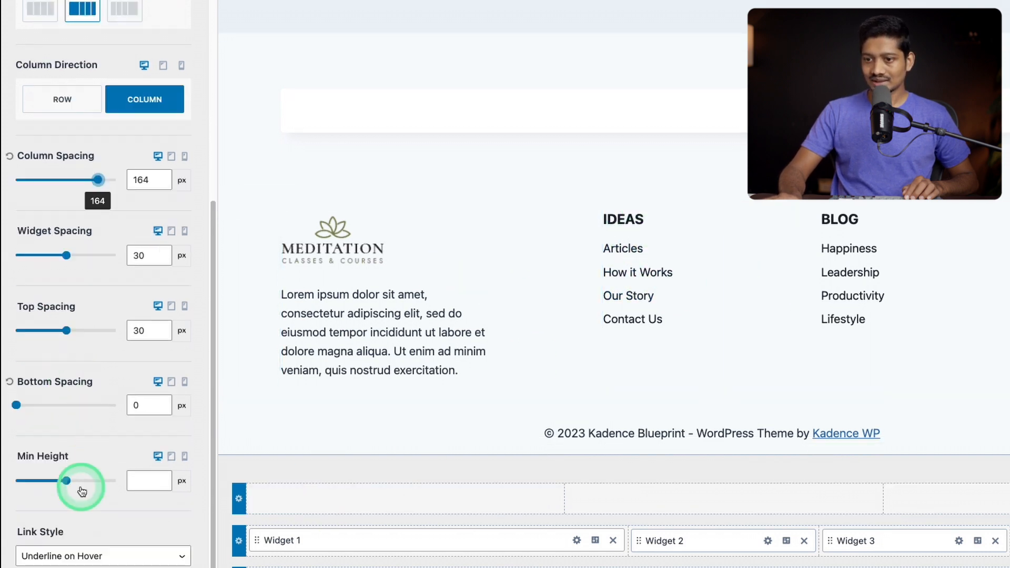
scroll(121, 542, "up", 8)
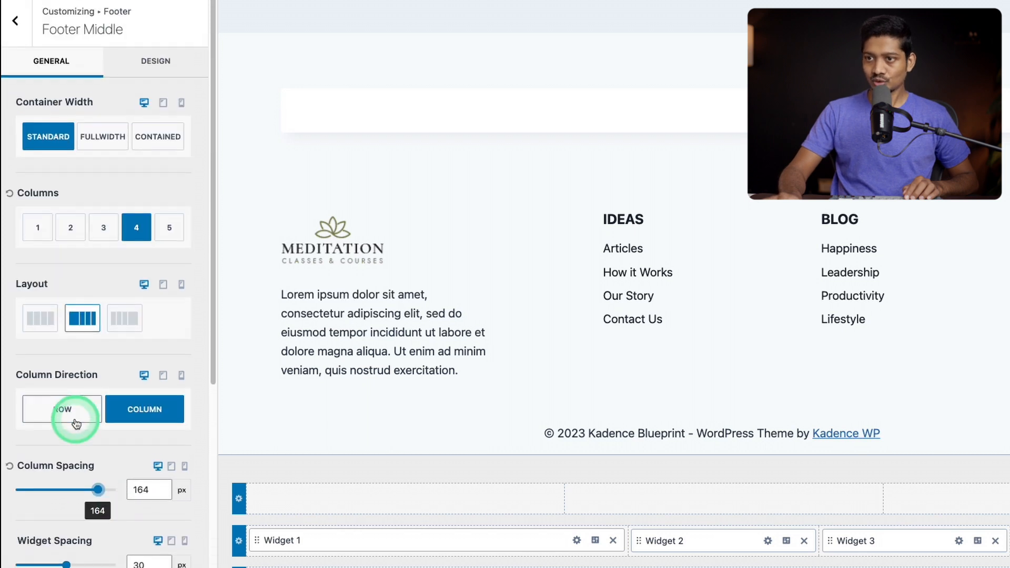
left_click(184, 74)
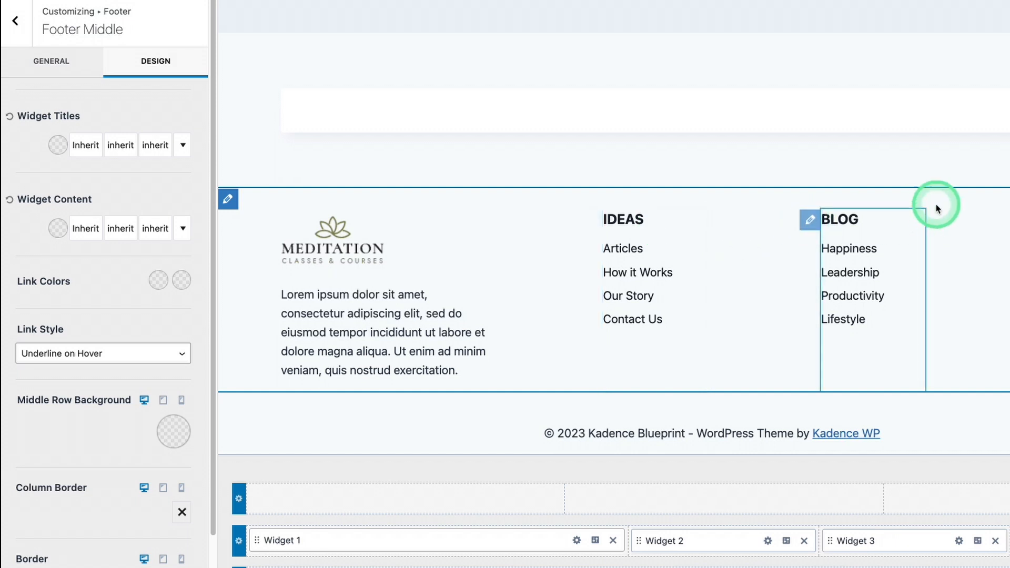
left_click(59, 145)
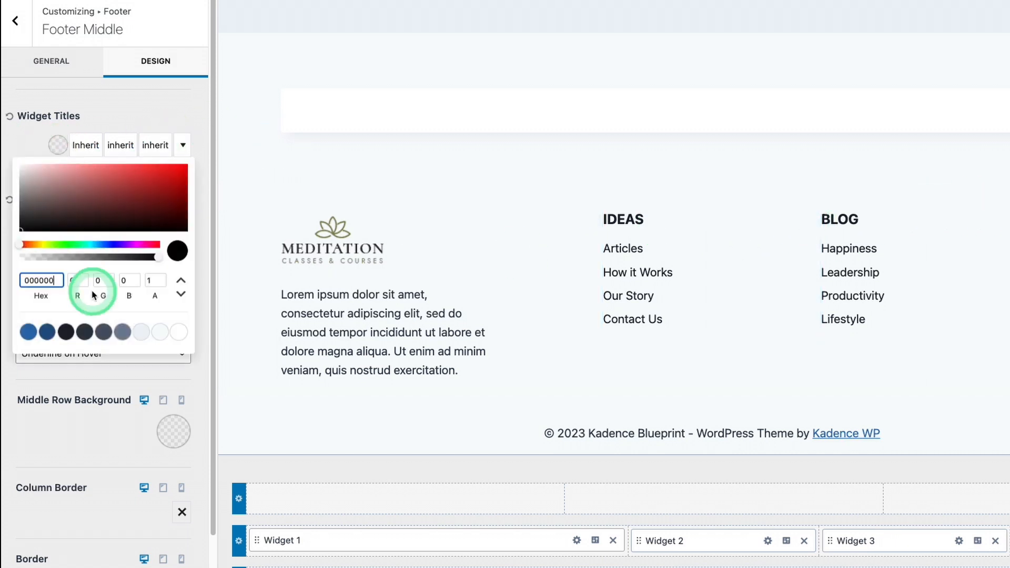
left_click(65, 332)
left_click(85, 331)
left_click(28, 331)
left_click(90, 121)
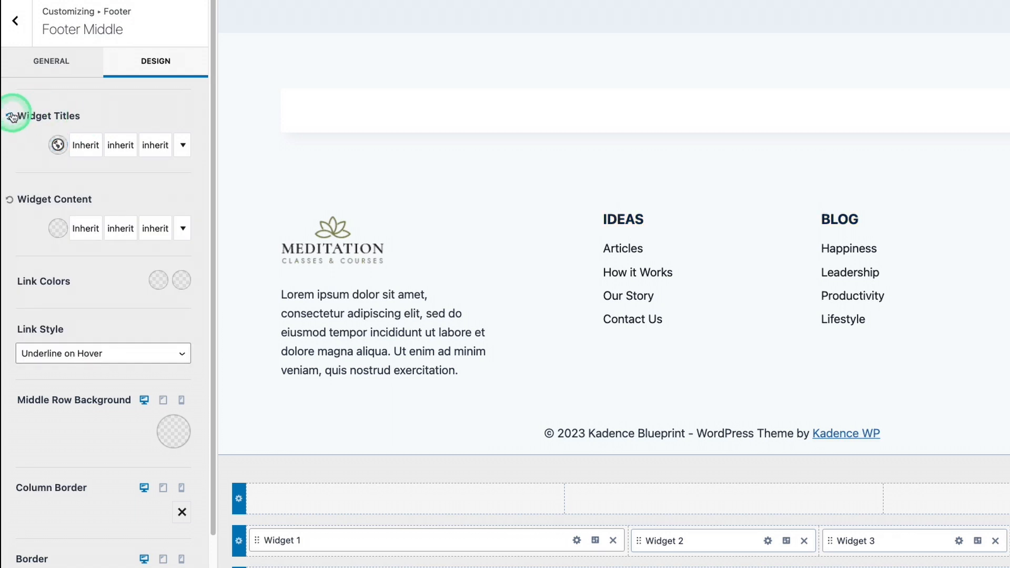
Set the font size of the middle row's widget titles to 16 px
left_click(160, 150)
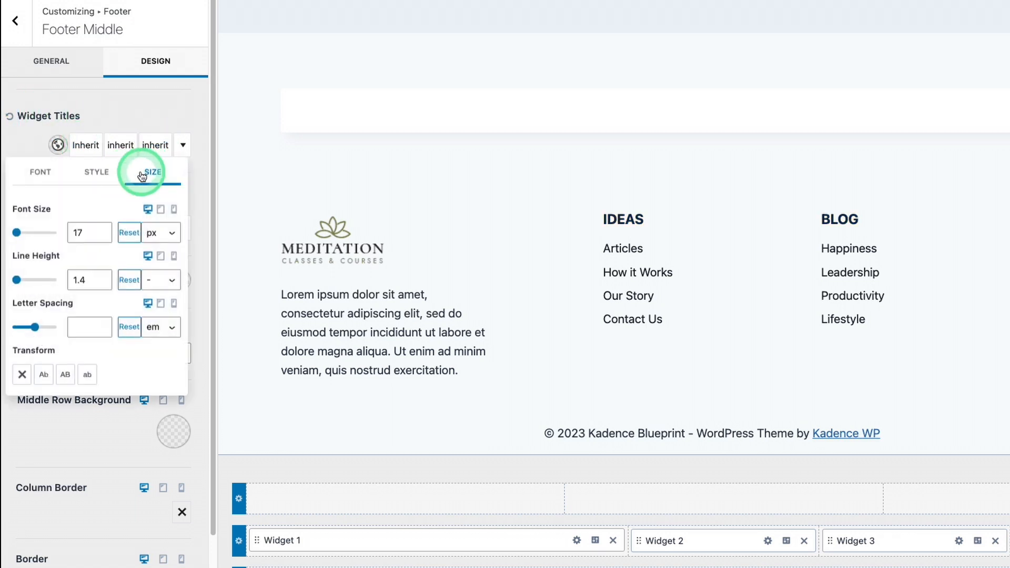
left_click(102, 236)
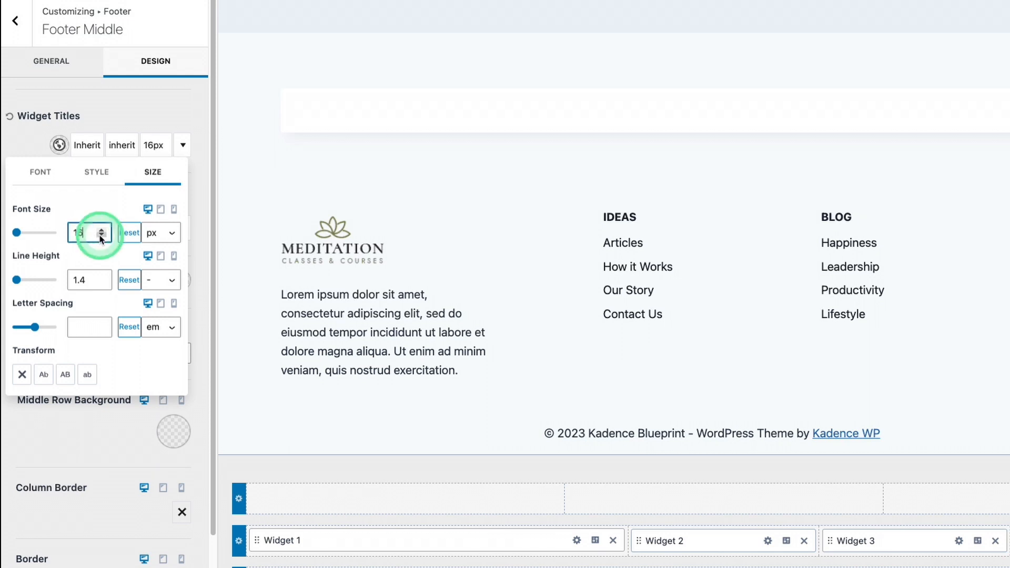
left_click(131, 102)
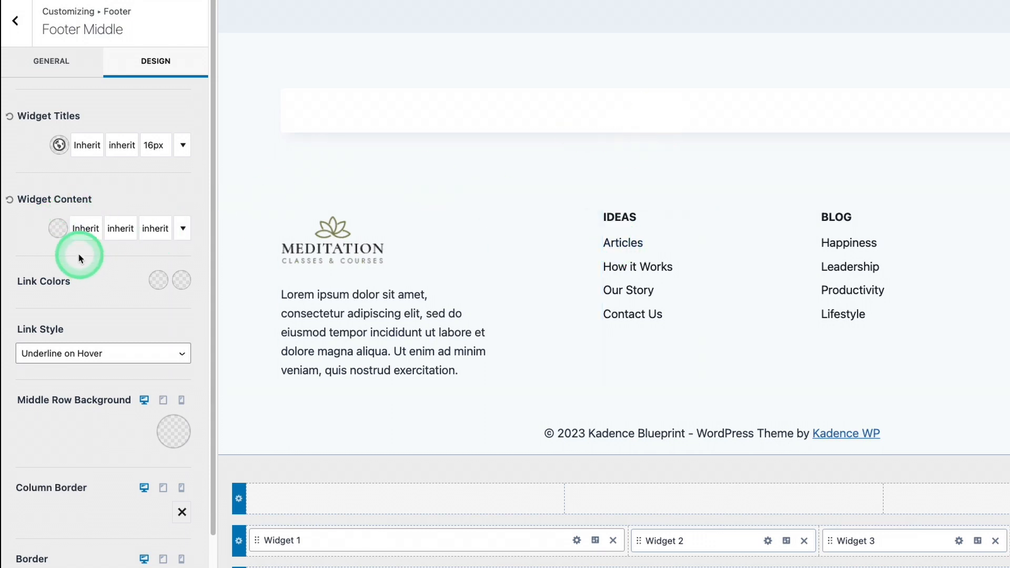
Try the dark red 8F1C1C as the middle row's widget content colour and reset it
left_click(59, 230)
left_click_drag(61, 282, 153, 277)
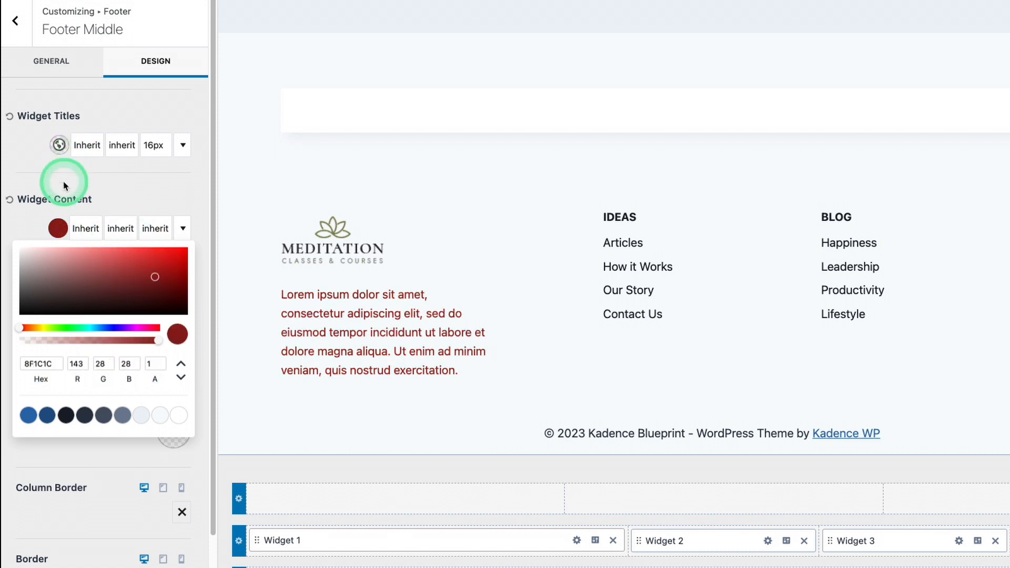
left_click(32, 192)
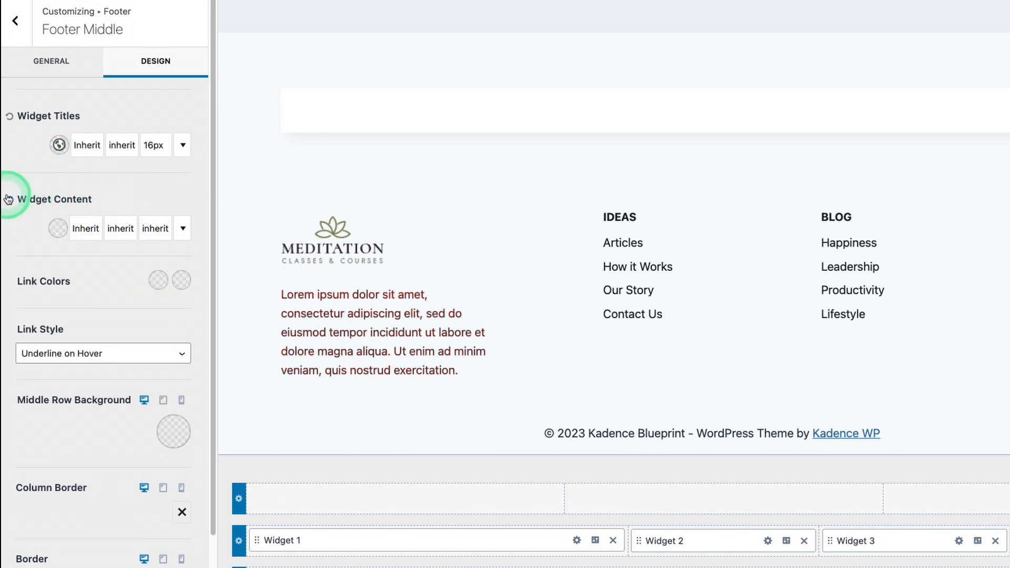
Try the dark palette colour 1A202C as the middle row's initial link colour and reset it
left_click(154, 293)
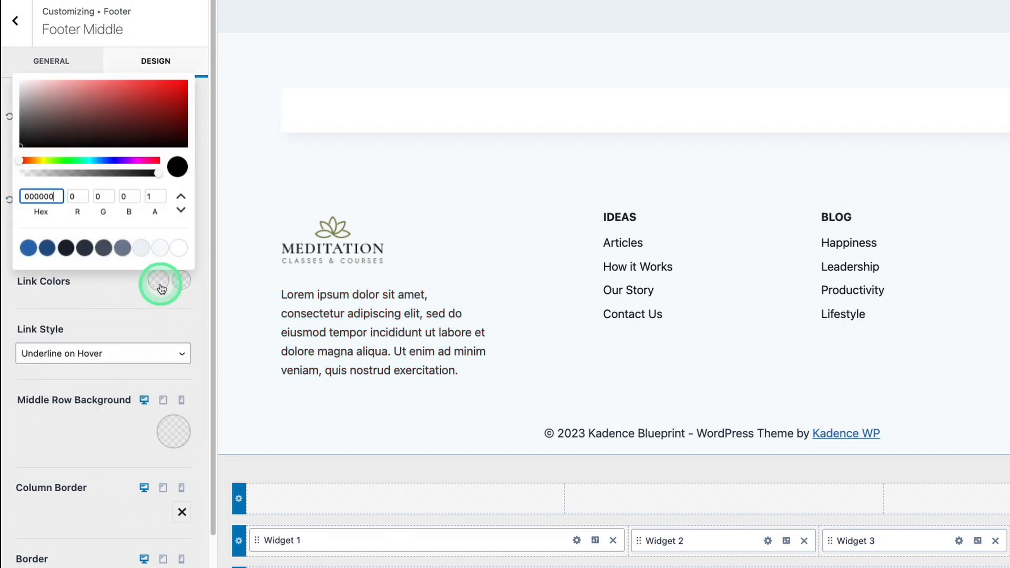
left_click(35, 249)
left_click(59, 251)
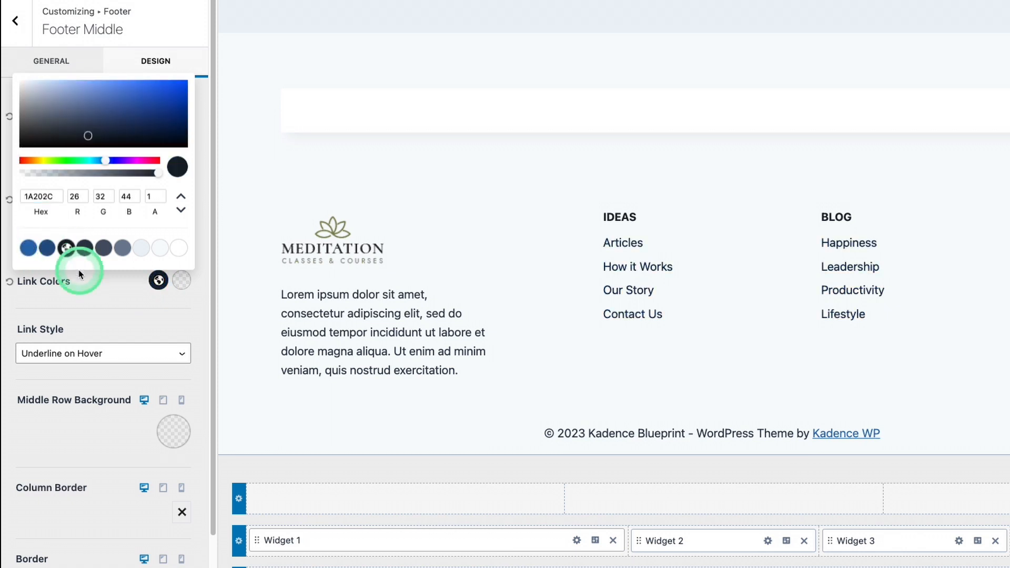
left_click(96, 294)
left_click(13, 283)
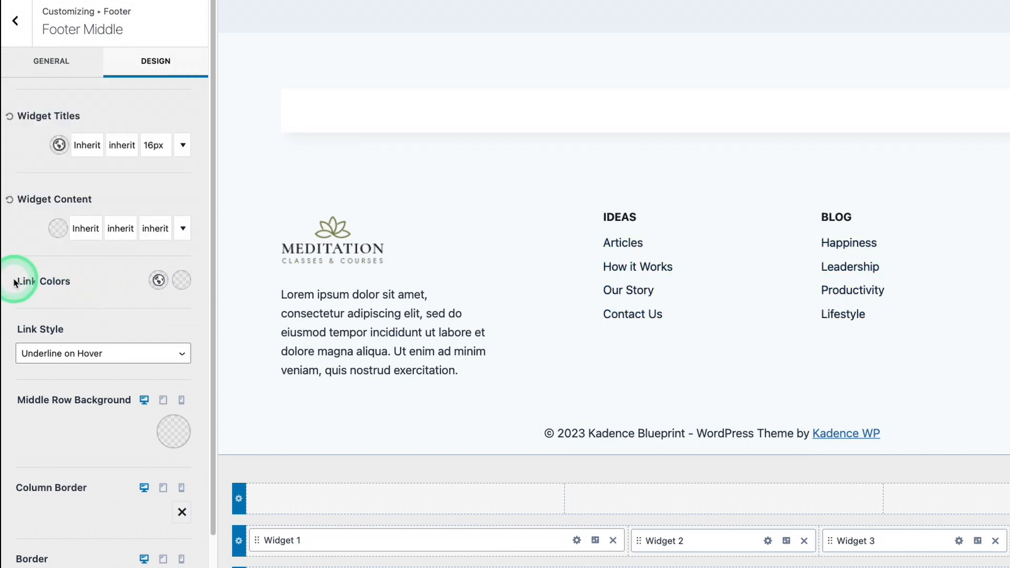
Try several global palette colours as the middle row's background and apply a near-white one
scroll(14, 283, "down", 2)
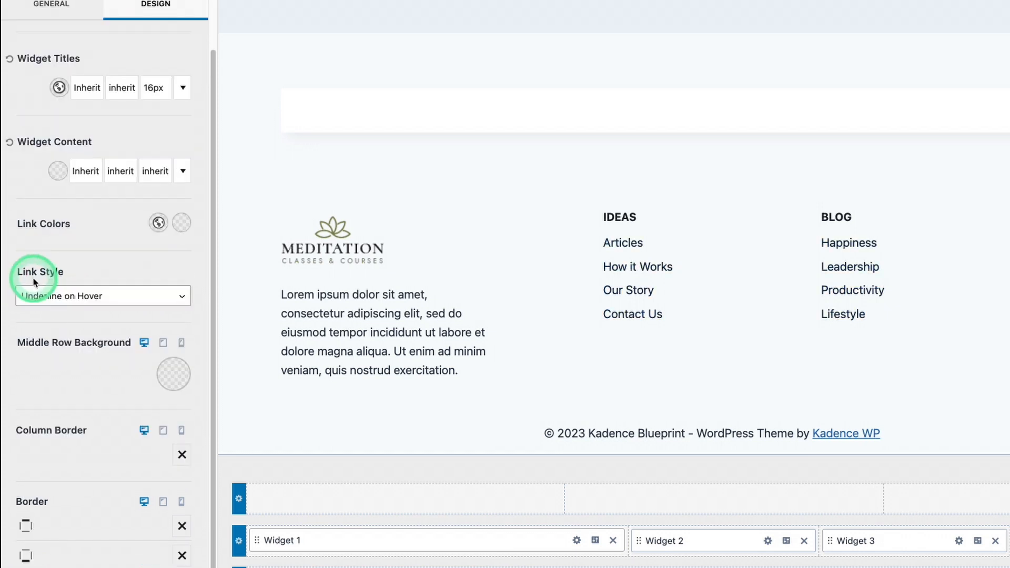
left_click(184, 372)
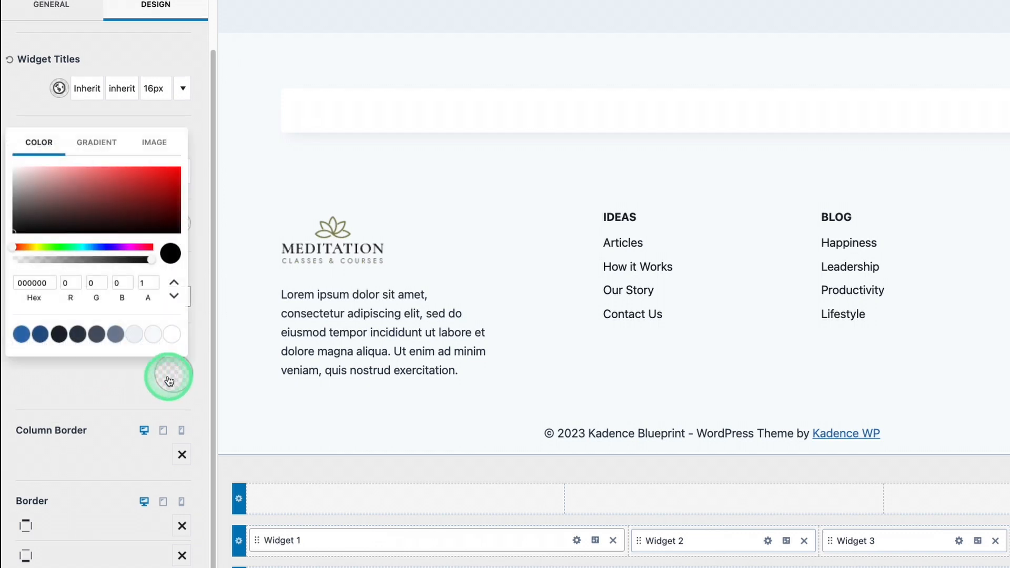
left_click(162, 339)
left_click(132, 341)
left_click(117, 333)
left_click(172, 334)
left_click(21, 334)
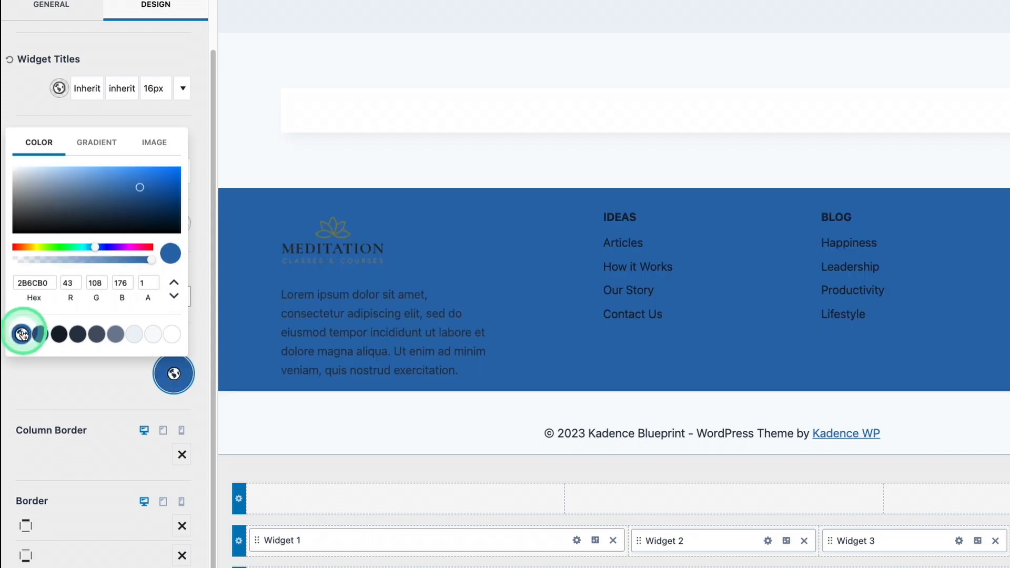
left_click(59, 334)
left_click(162, 340)
left_click(74, 400)
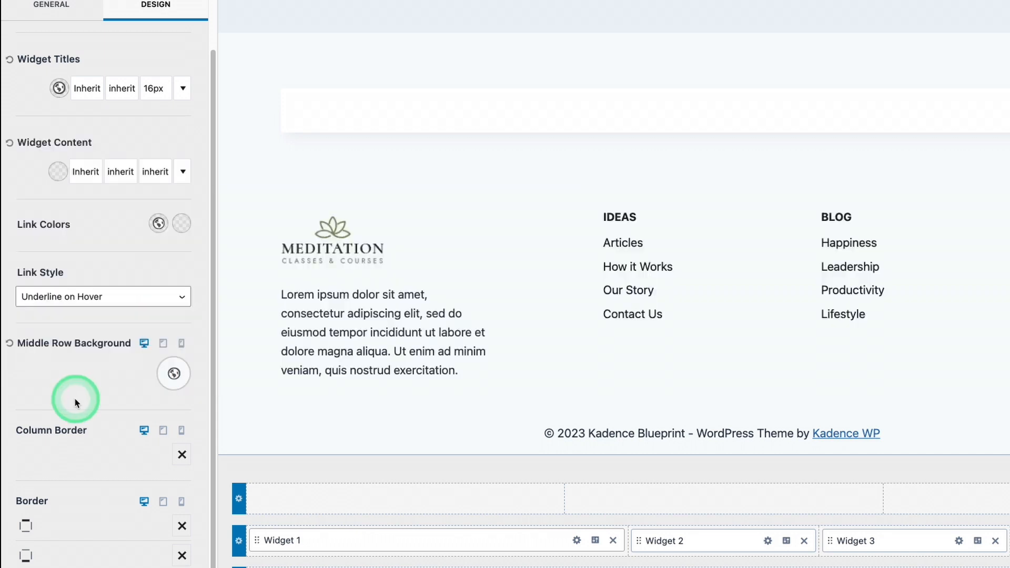
Try a 2 px solid column border in 718096 with reduced opacity on the middle row and remove it
left_click(182, 455)
left_click(188, 337)
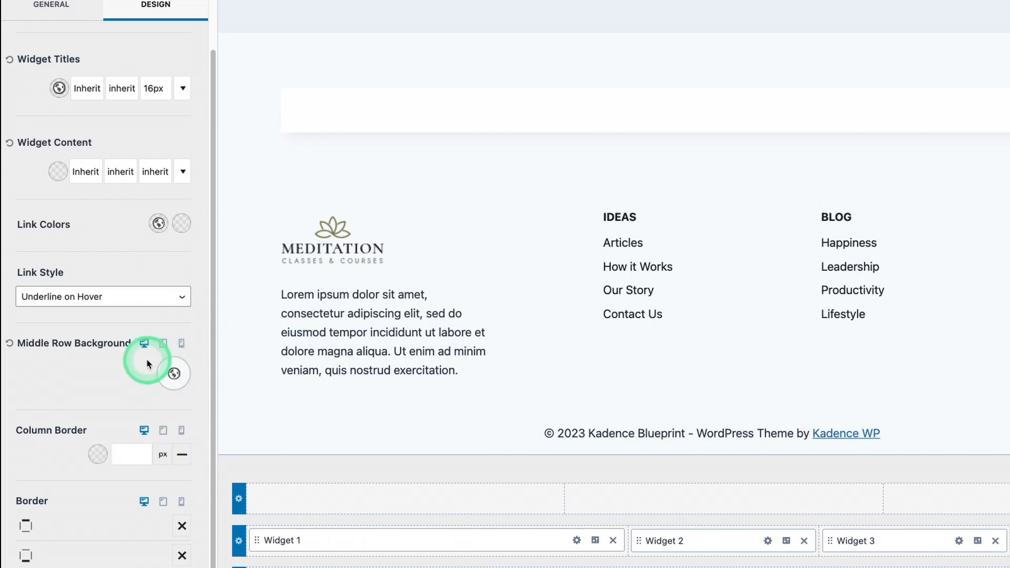
type("2")
left_click(163, 456)
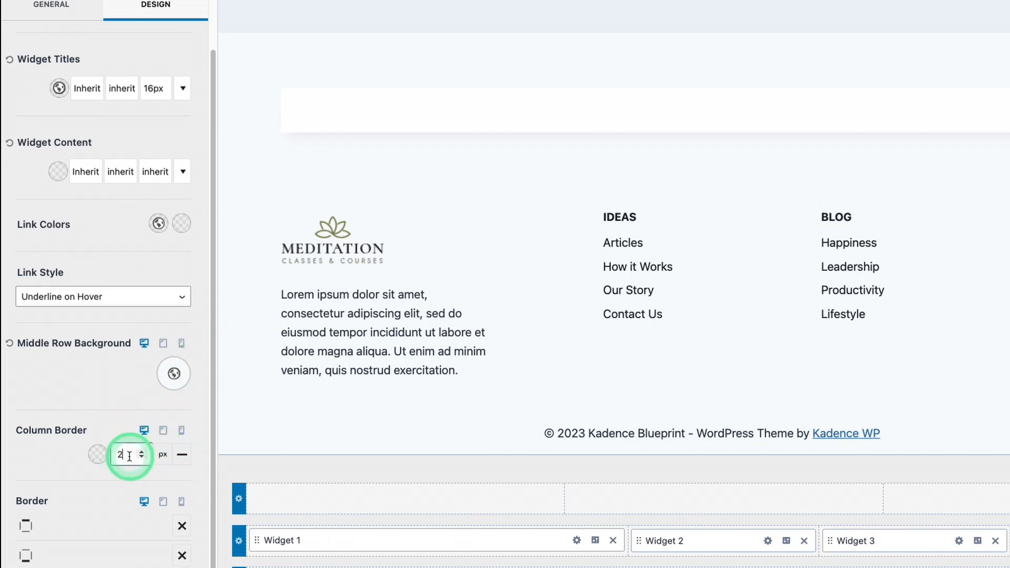
left_click(98, 458)
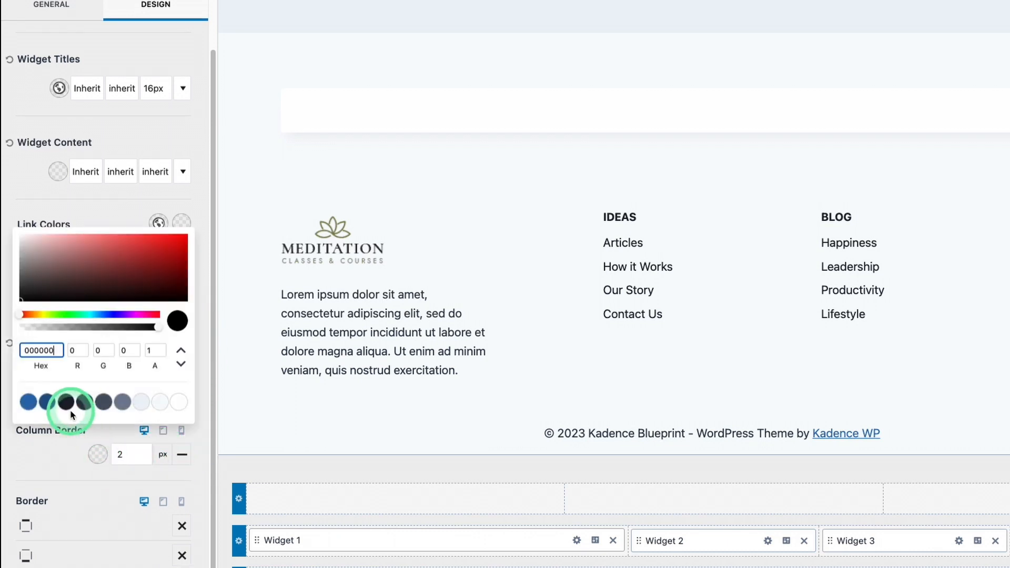
left_click(123, 402)
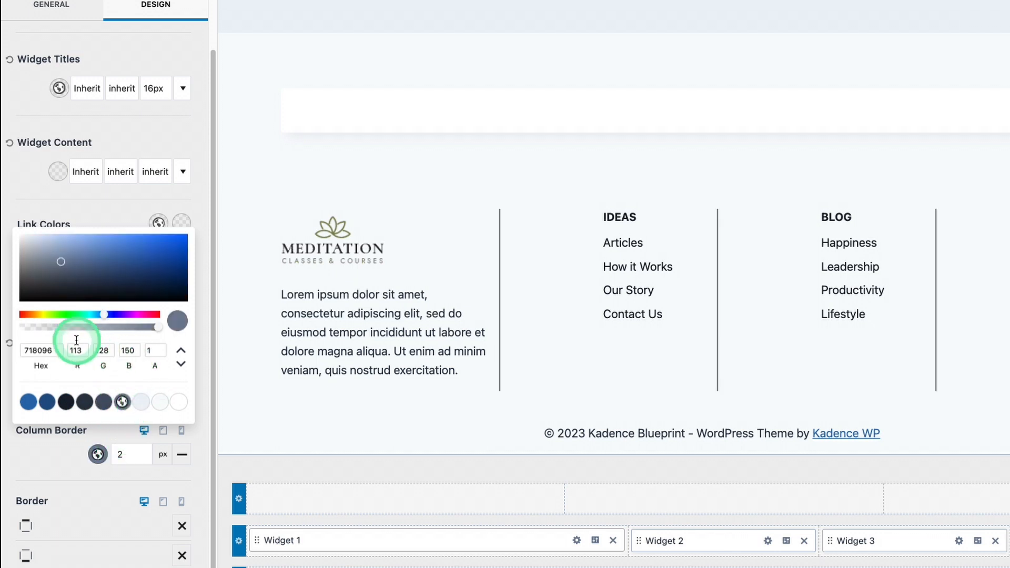
left_click_drag(31, 330, 25, 329)
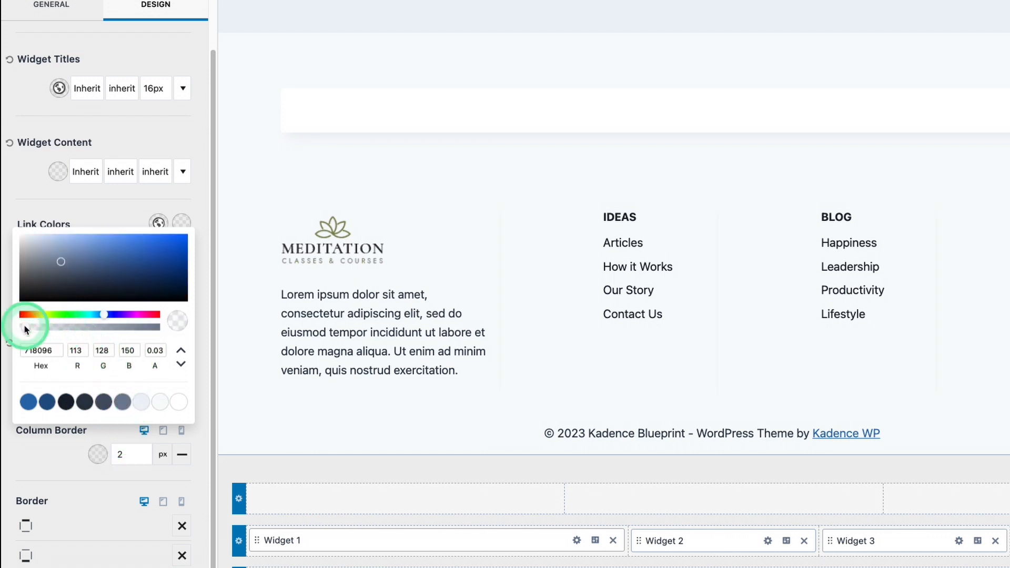
left_click(64, 212)
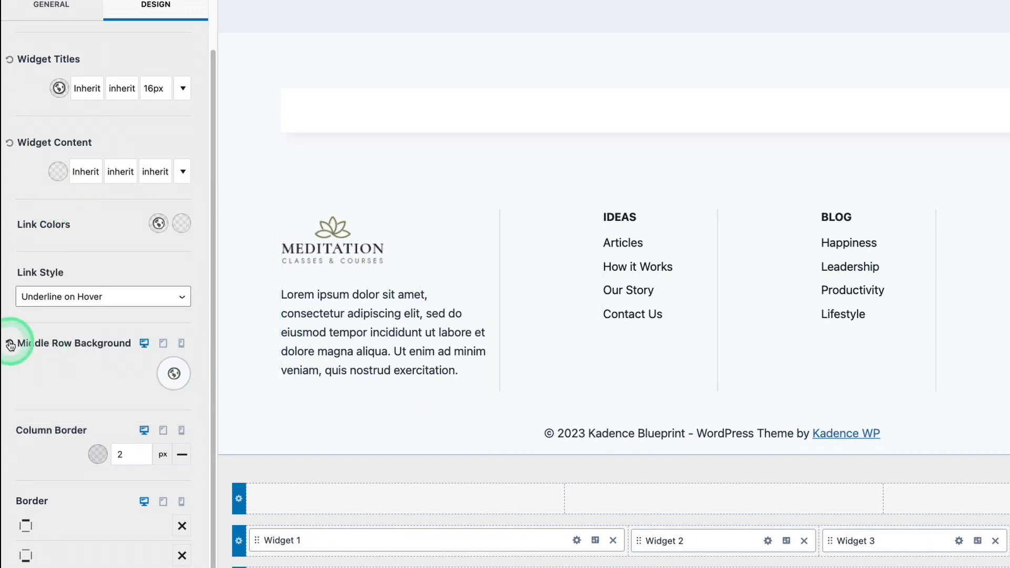
left_click(182, 454)
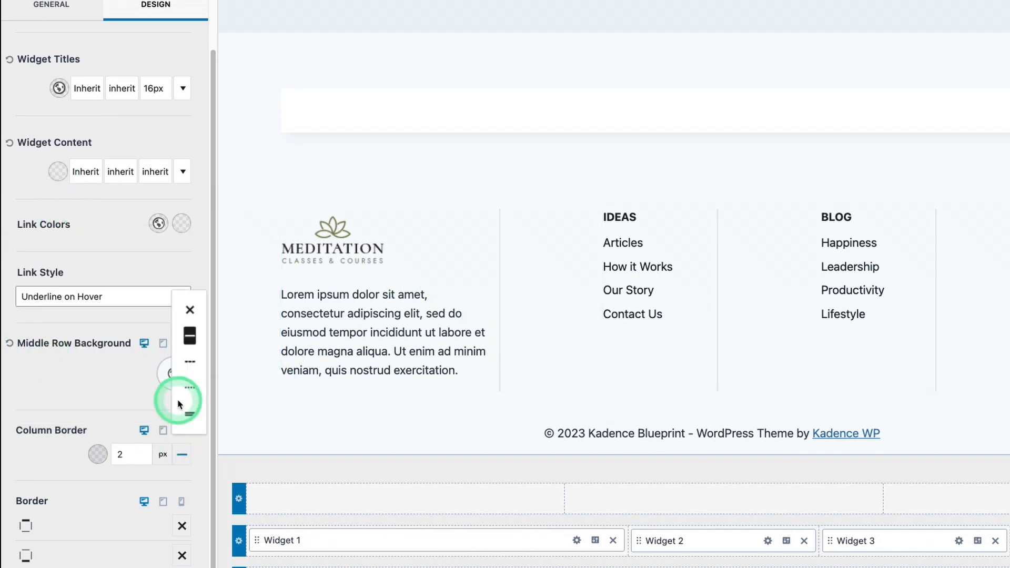
left_click(189, 315)
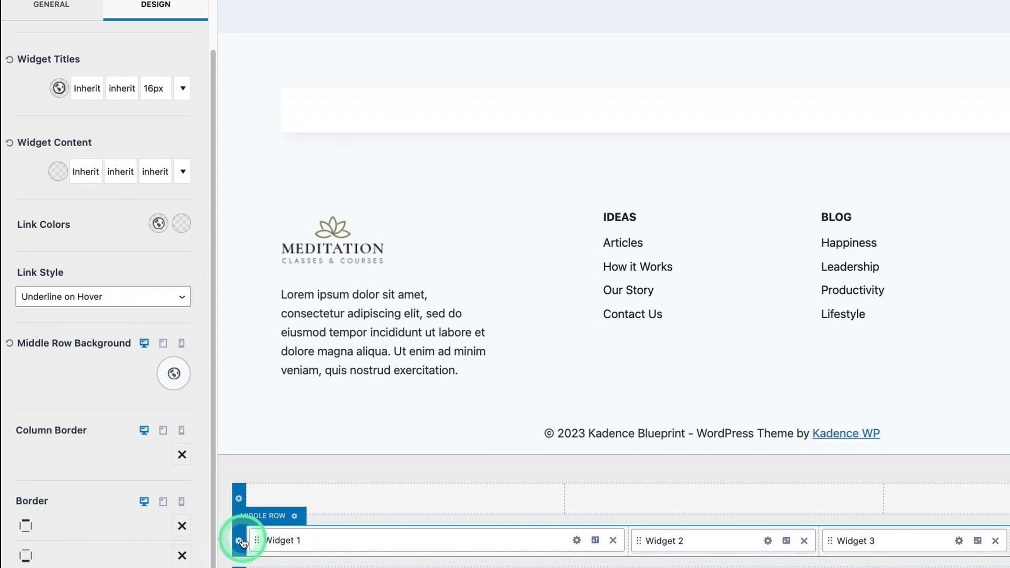
Add a 2 px solid bottom border to the middle row in 718096 with 0.11 opacity
left_click(182, 556)
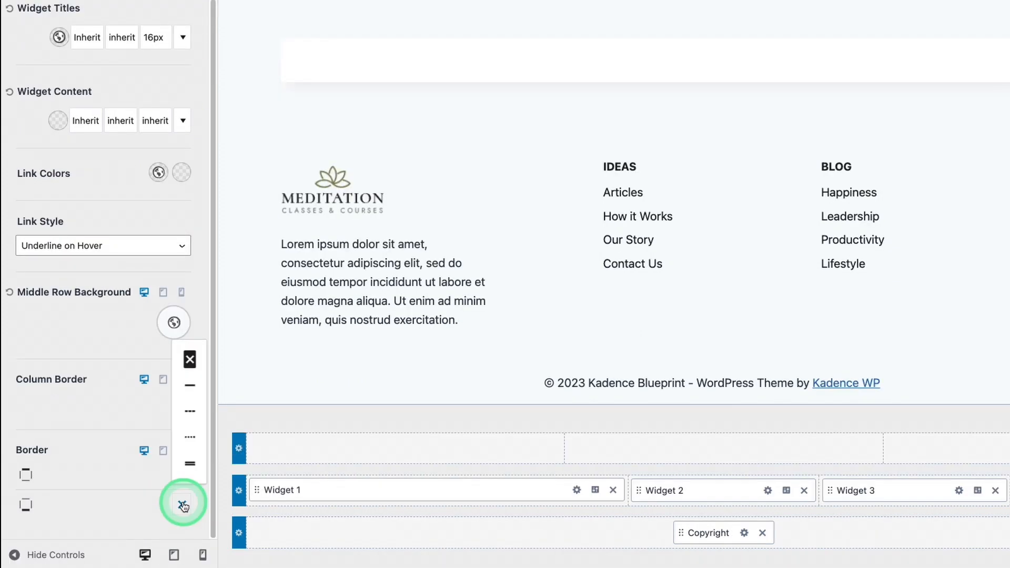
left_click(188, 383)
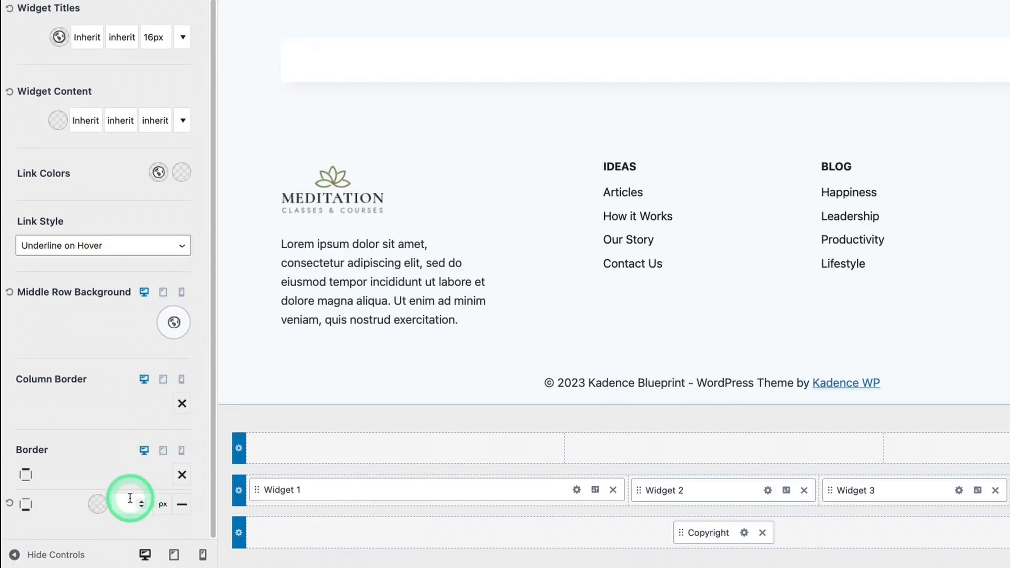
type("2")
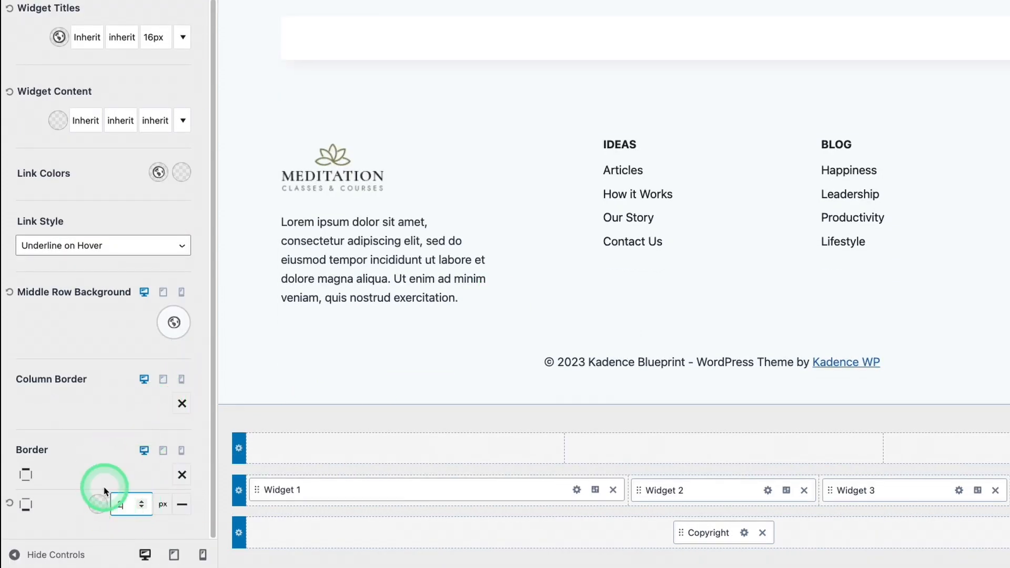
left_click(97, 504)
left_click(122, 470)
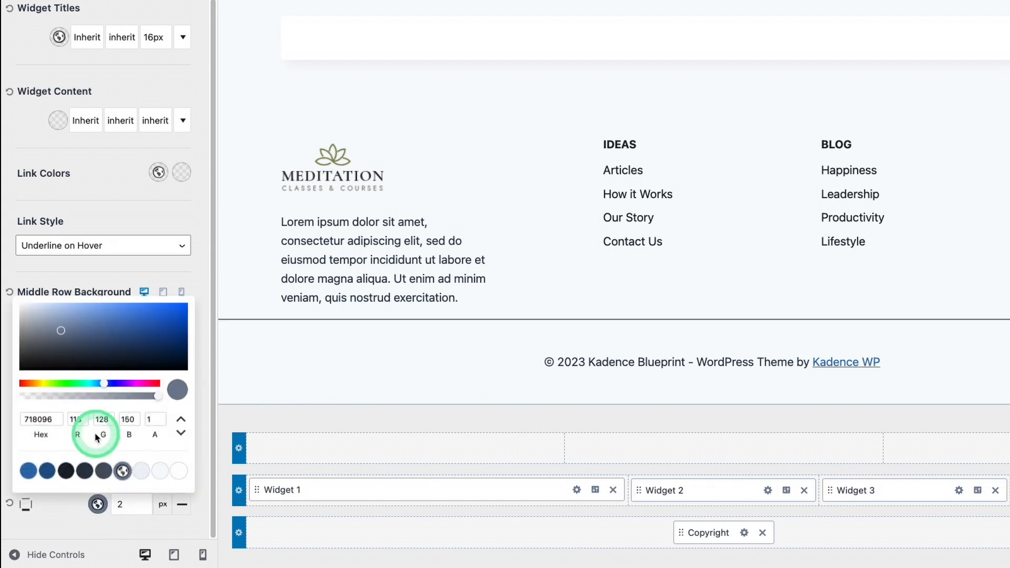
left_click_drag(55, 397, 51, 398)
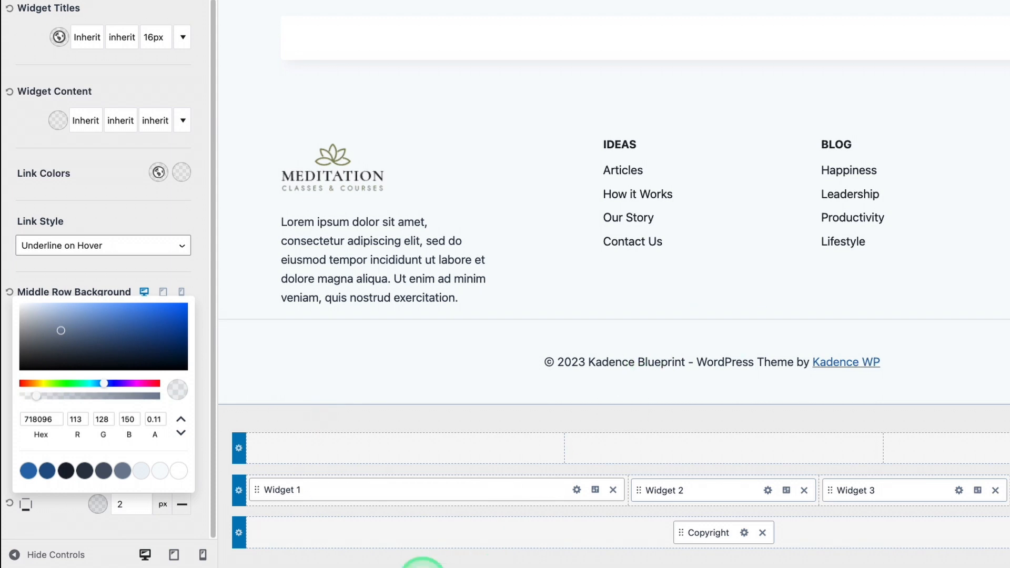
left_click(195, 322)
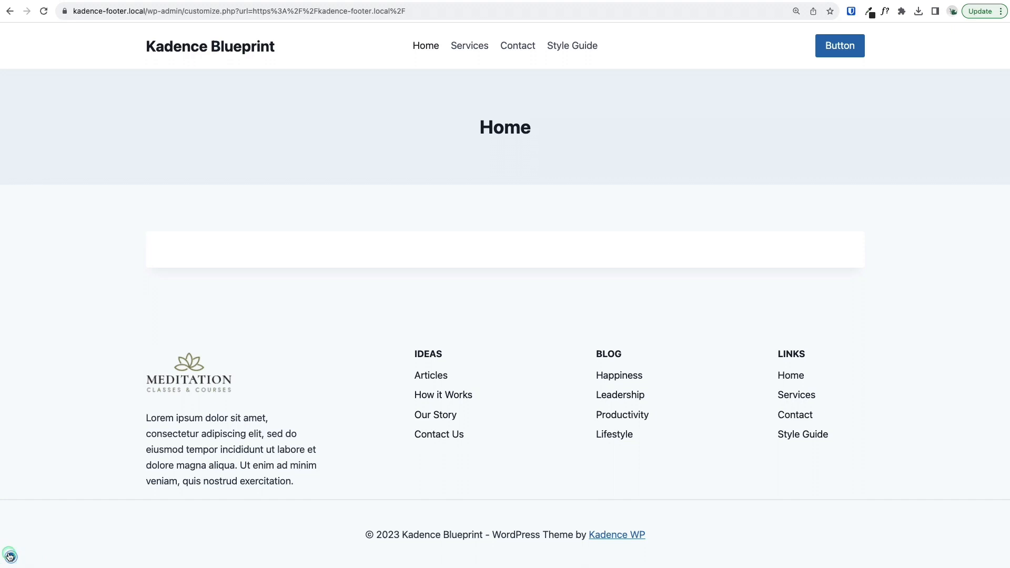
Switch the preview to mobile and examine the spacing between the stacked footer columns
left_click(10, 556)
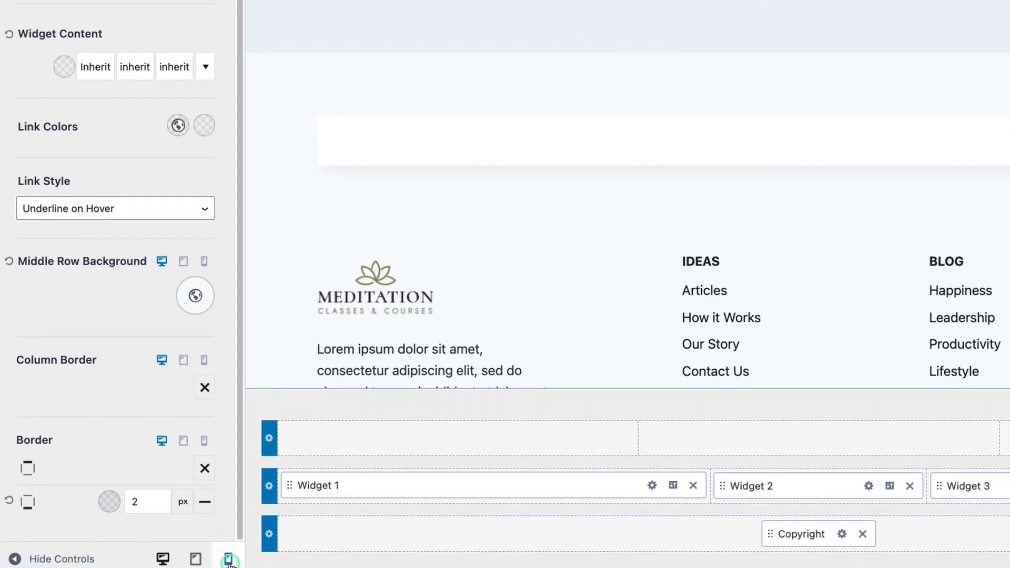
left_click(228, 559)
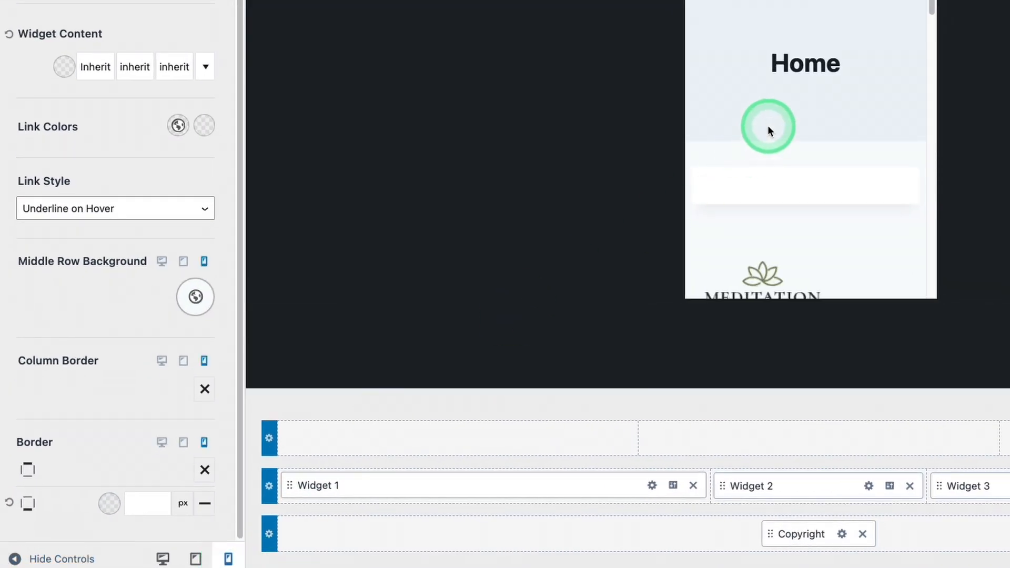
scroll(771, 131, "down", 4)
scroll(818, 89, "down", 10)
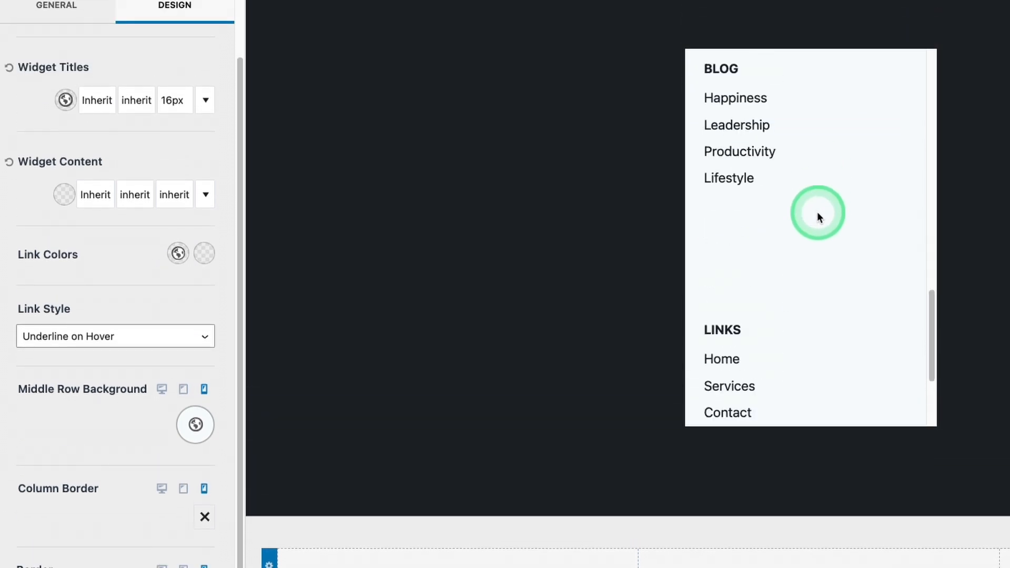
scroll(860, 361, "up", 3)
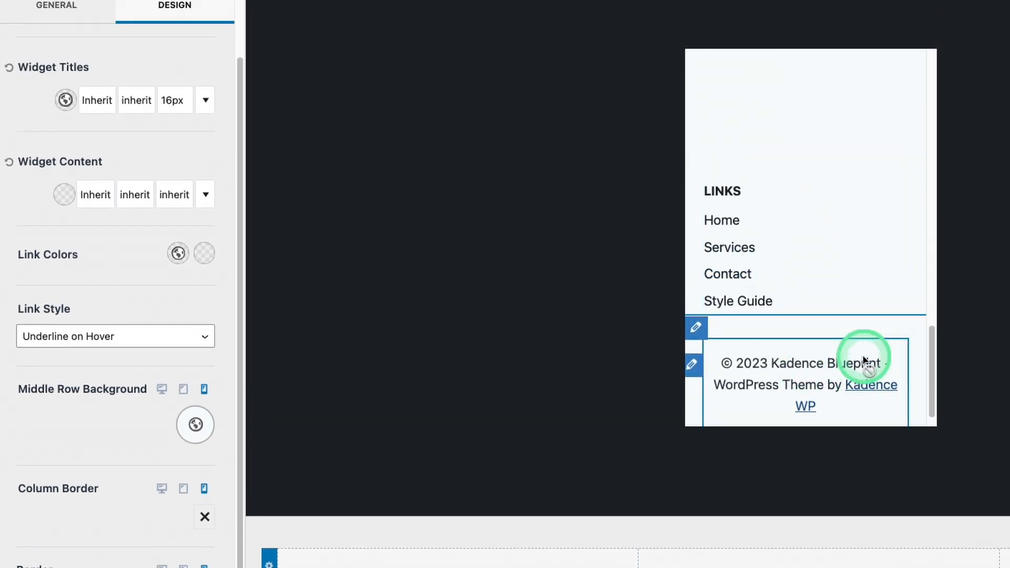
scroll(837, 292, "up", 6)
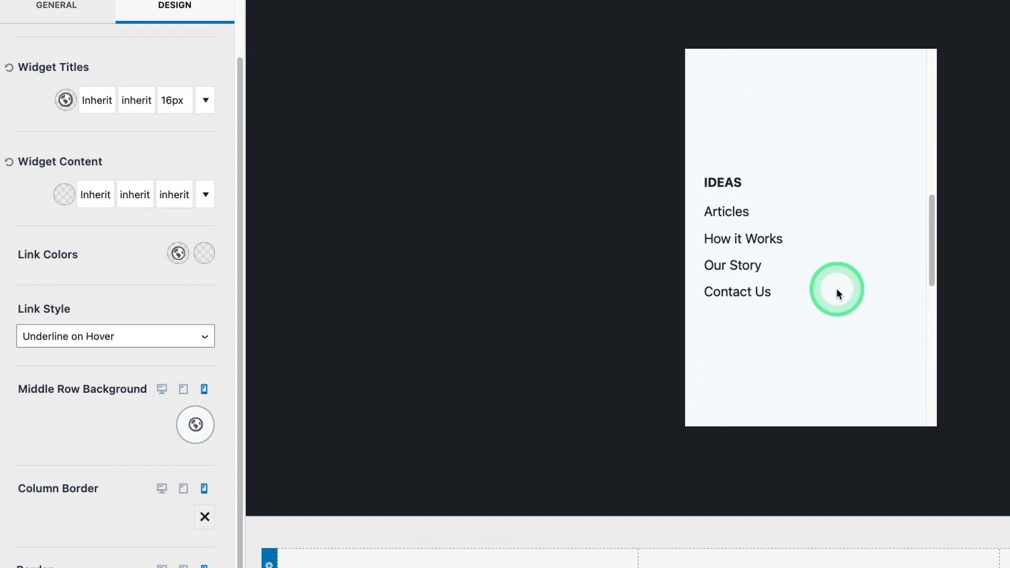
scroll(839, 293, "down", 3)
scroll(839, 293, "up", 3)
scroll(839, 289, "down", 3)
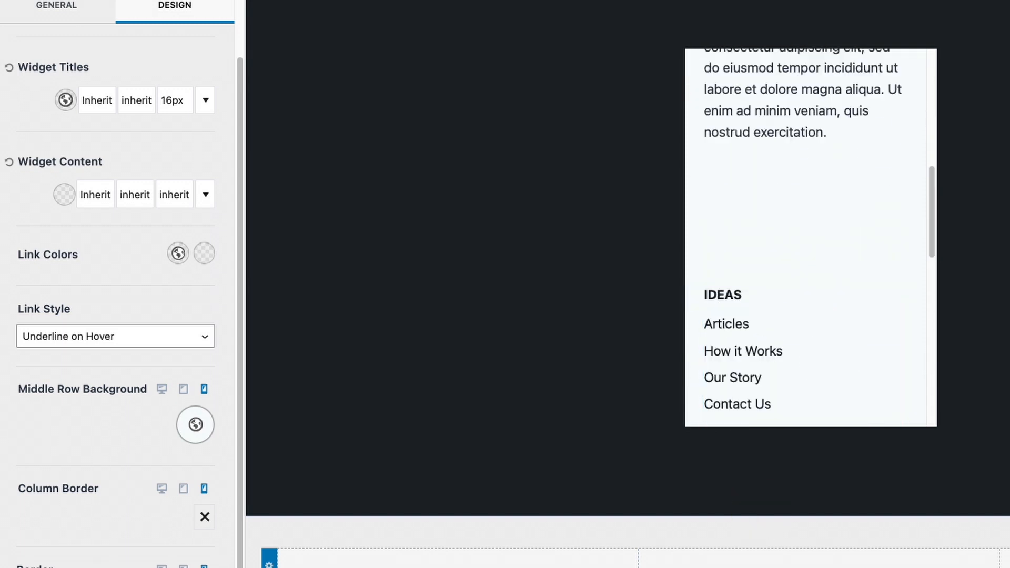
Set the middle row's mobile column spacing to 35 px and check the stacked menus in the preview
left_click(735, 243)
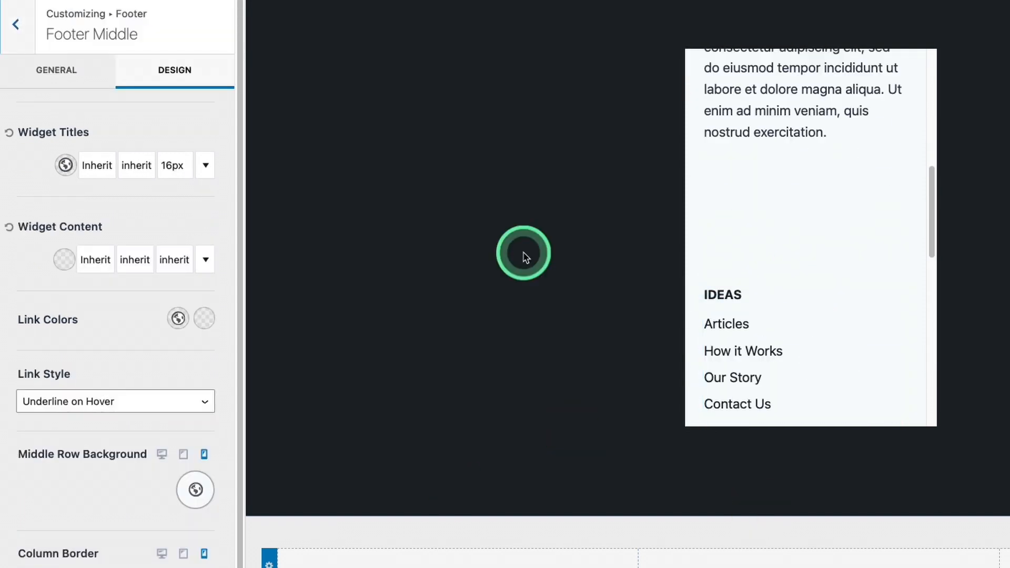
left_click(84, 71)
scroll(121, 293, "down", 8)
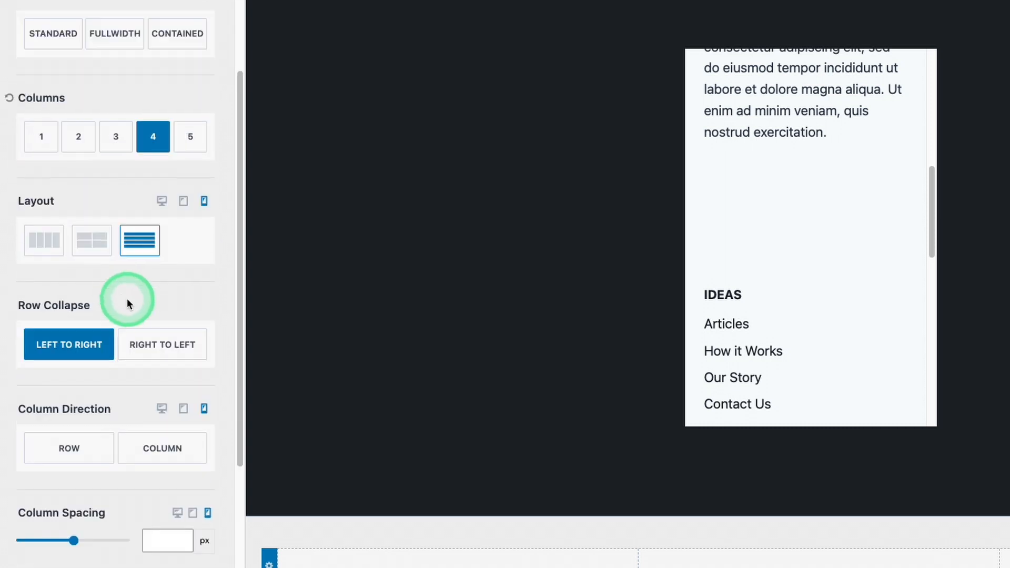
scroll(131, 307, "down", 1)
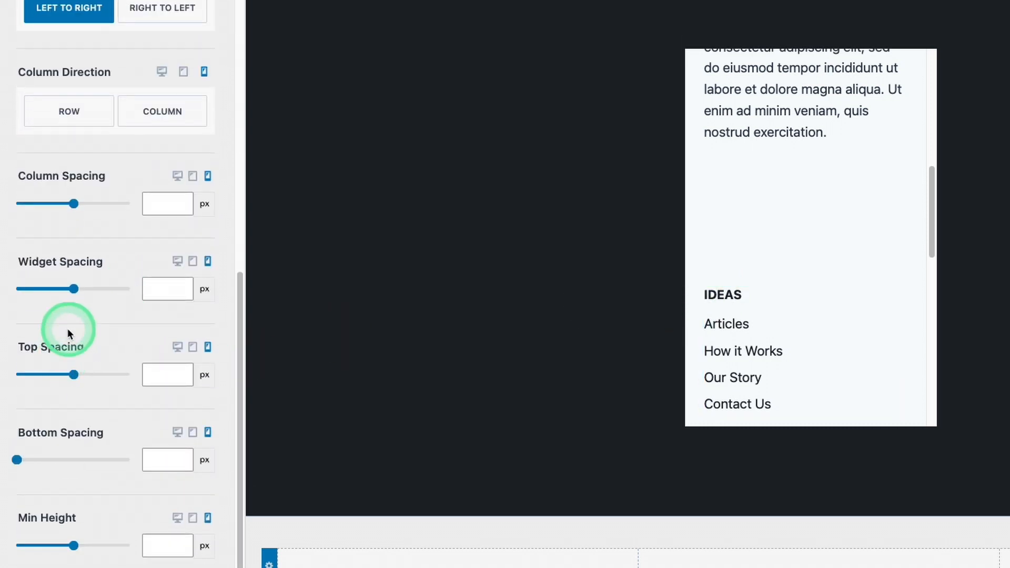
left_click_drag(76, 204, 45, 202)
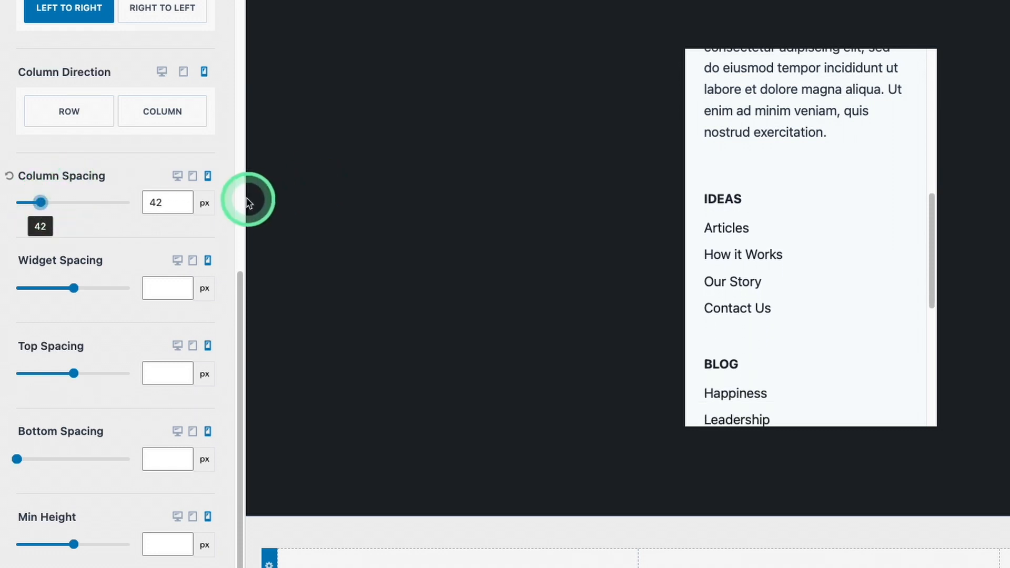
left_click_drag(32, 202, 36, 202)
scroll(834, 255, "down", 5)
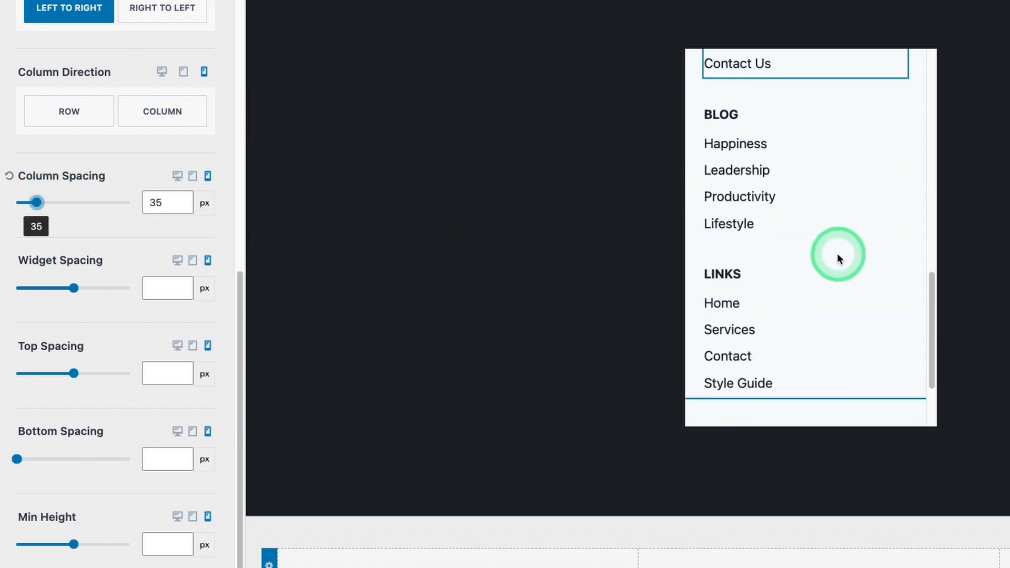
scroll(839, 258, "down", 2)
scroll(852, 289, "up", 8)
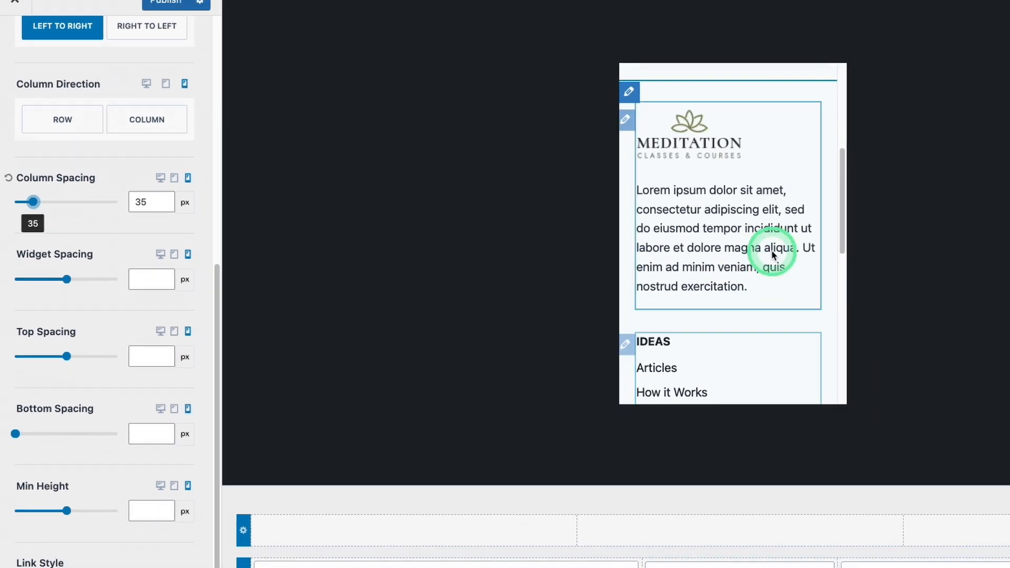
scroll(773, 284, "down", 6)
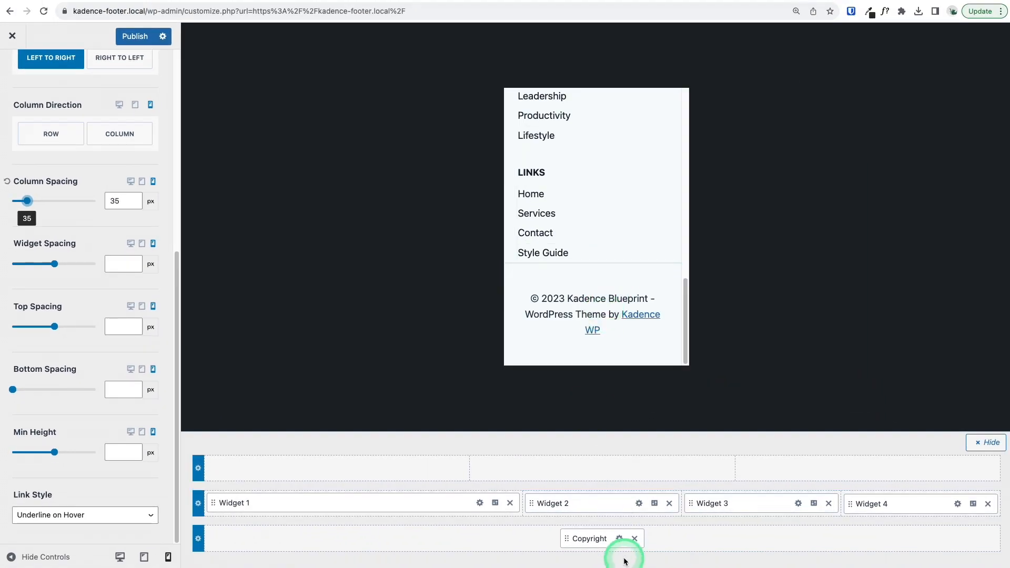
Set the copyright text's font size to 16 px and publish the footer changes
left_click(621, 539)
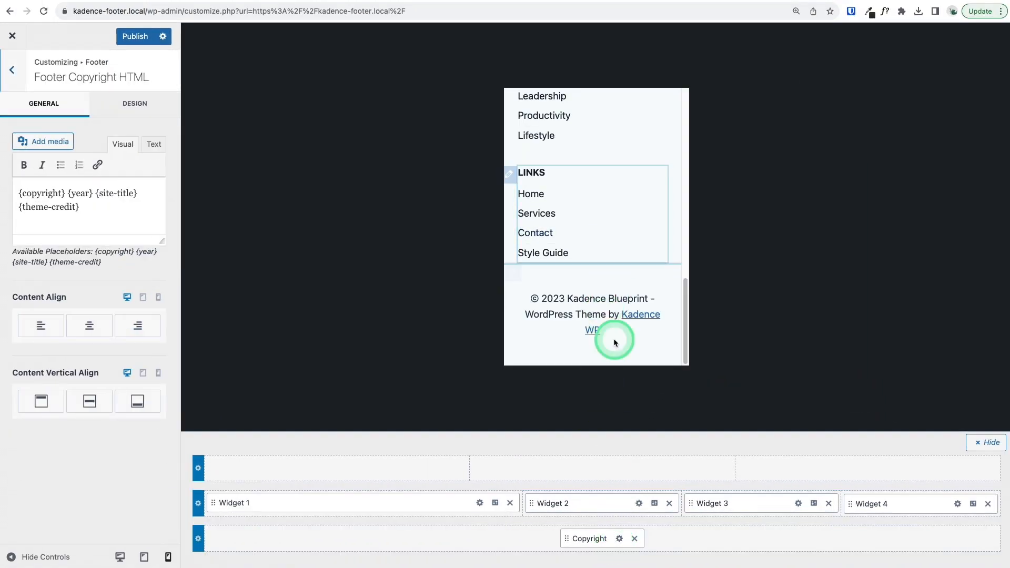
left_click(143, 113)
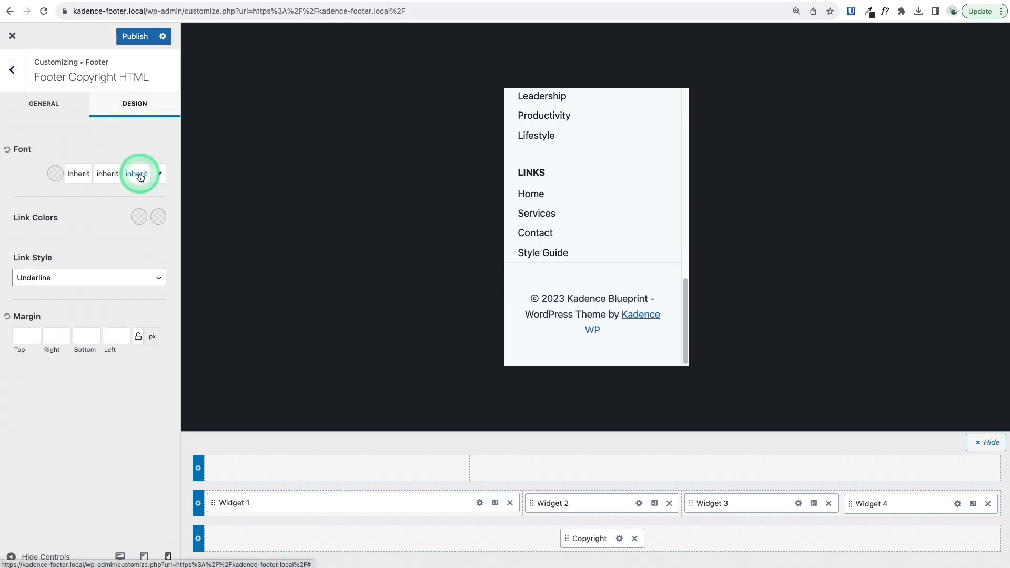
left_click(135, 174)
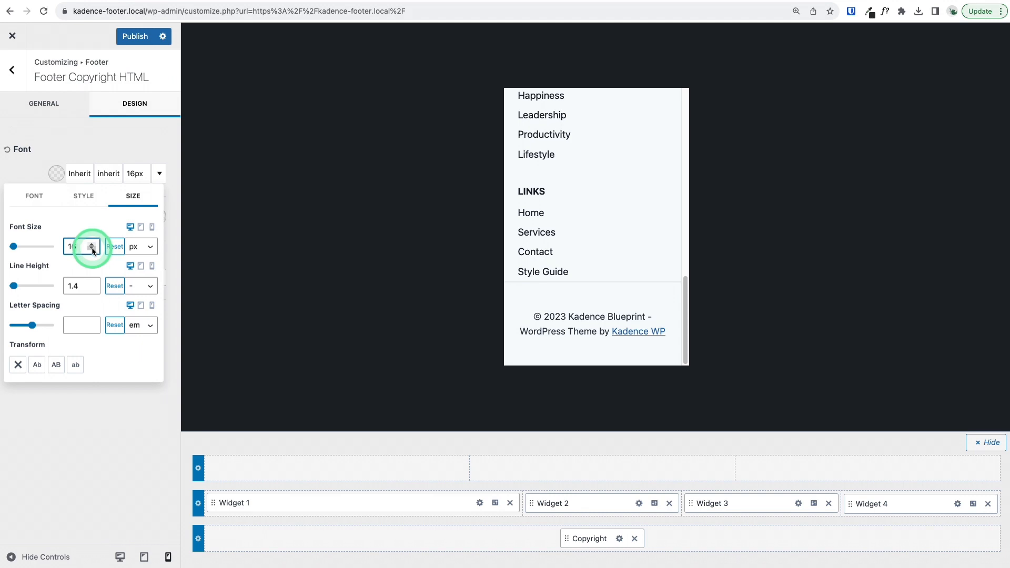
left_click(125, 28)
scroll(579, 244, "up", 10)
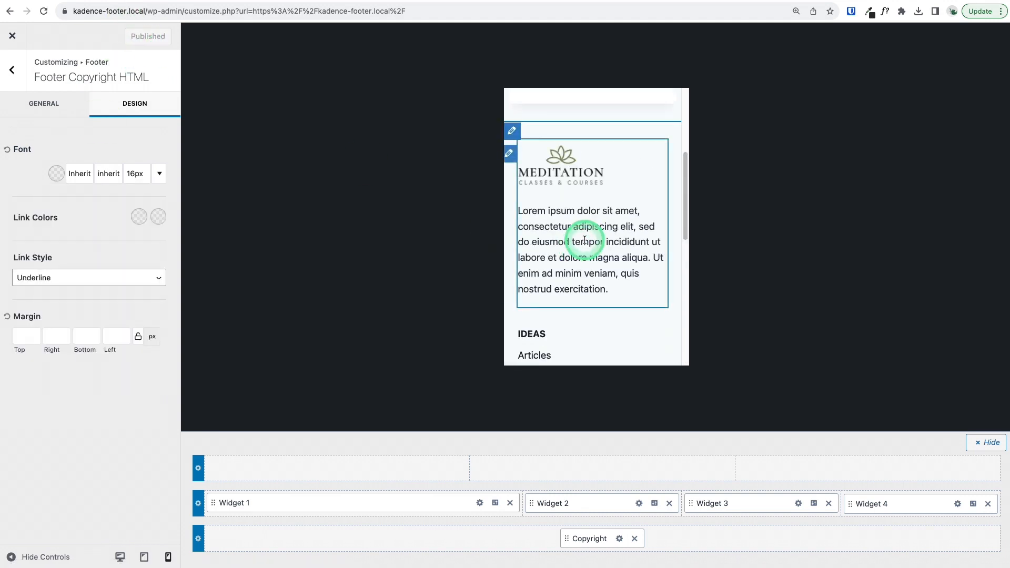